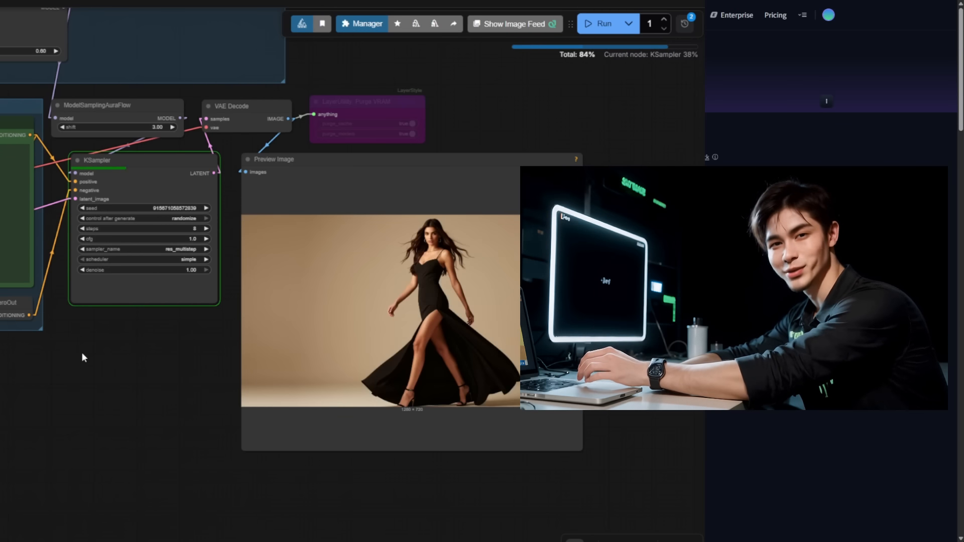
Queue several more image generations of the current workflow, keeping the Preview Image node enlarged in view
scroll(122, 343, up, 4)
drag(124, 343, 0, 357)
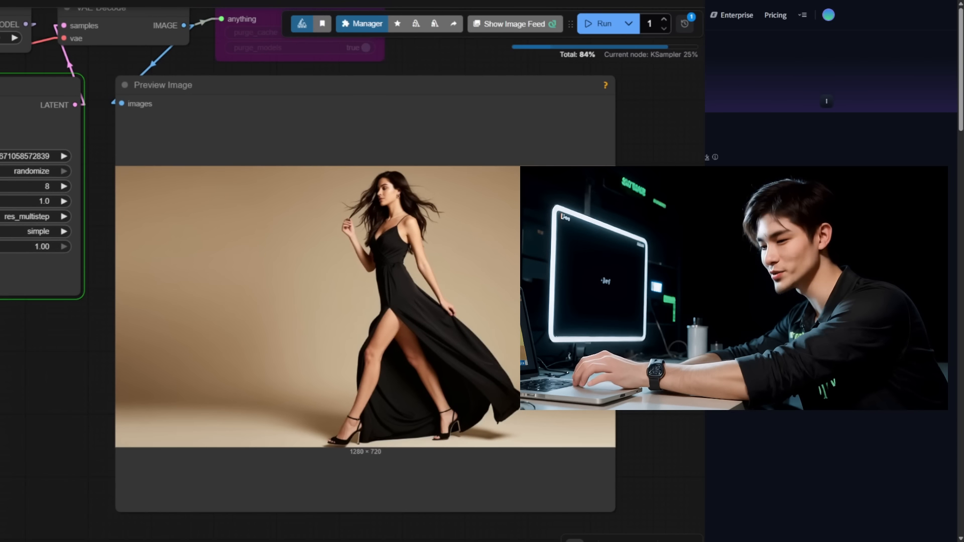
key(ctrl+Return)
key(ctrl+Return)
key(ctrl+Return)
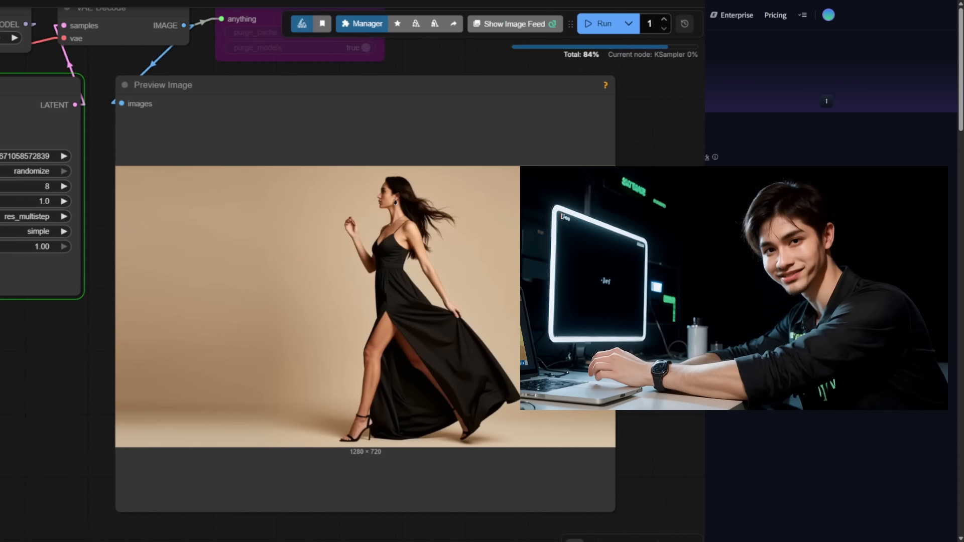
key(ctrl+Return)
key(ctrl+Return)
key(ctrl+Return)
key(ctrl+Return)
key(ctrl+Return)
key(ctrl+Return)
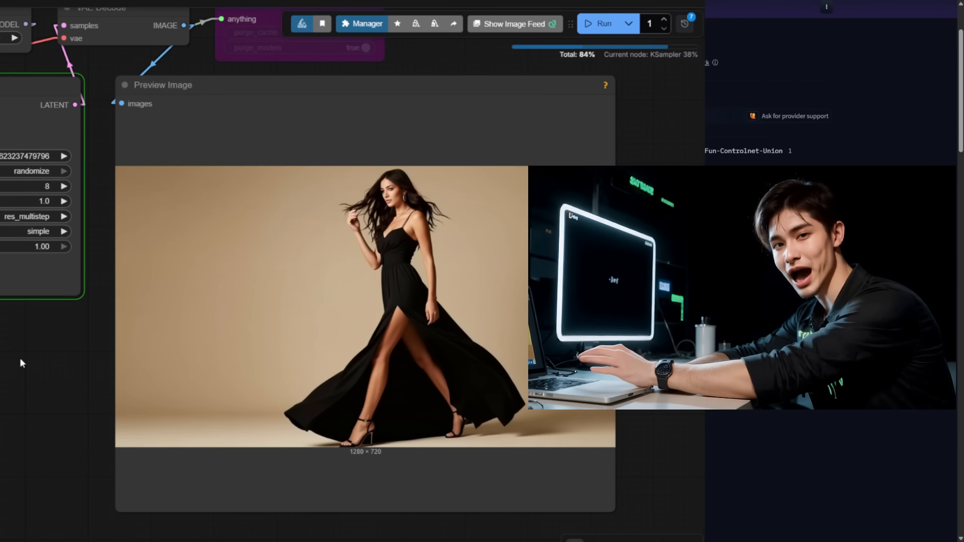
Review the Z-Image-Turbo-Fun-Controlnet-Union model card, covering its model features and its pose and Canny result examples
scroll(20, 358, down, 4)
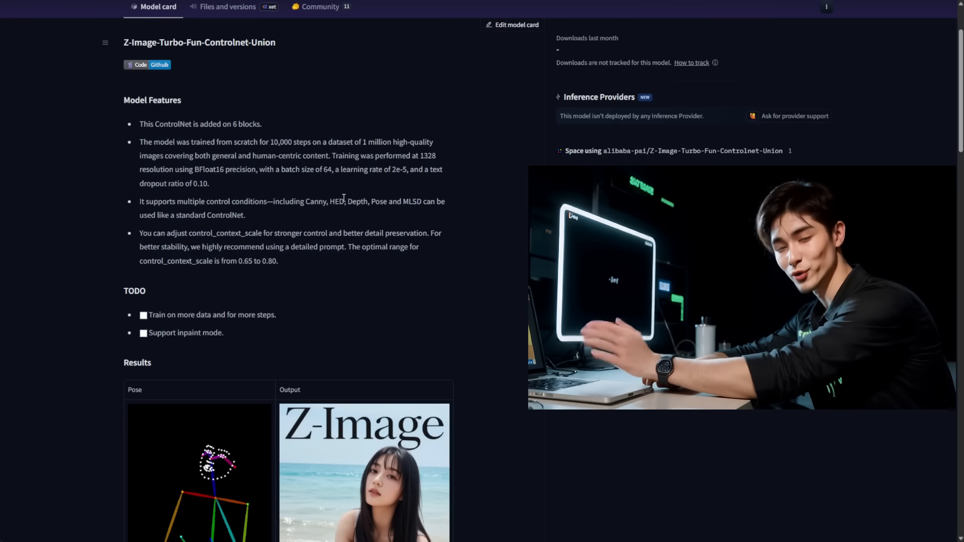
scroll(111, 182, down, 5)
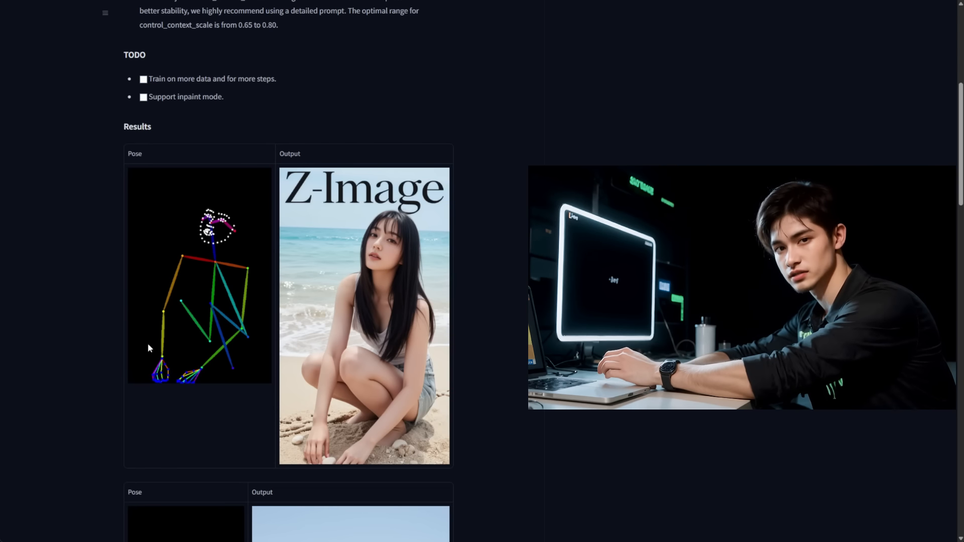
scroll(151, 344, down, 10)
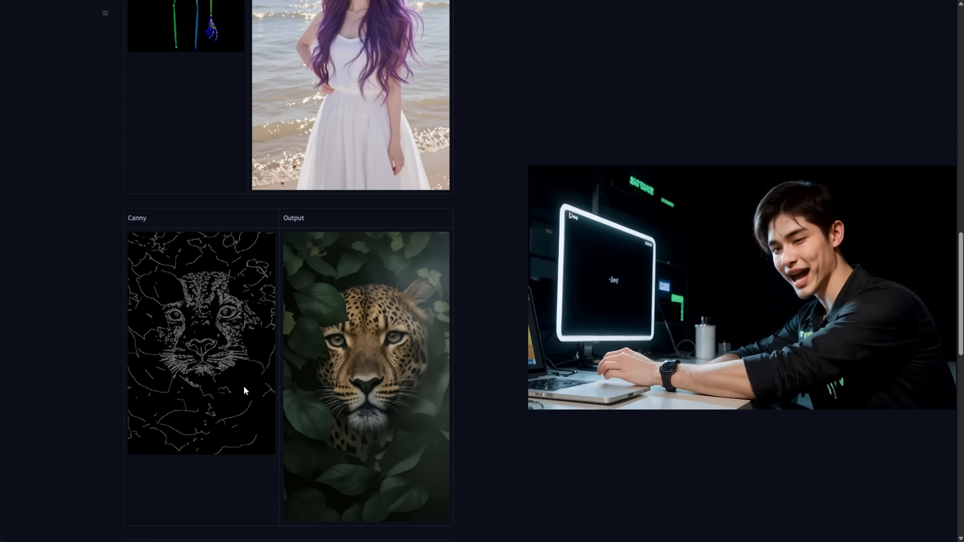
scroll(246, 390, down, 2)
scroll(245, 390, down, 8)
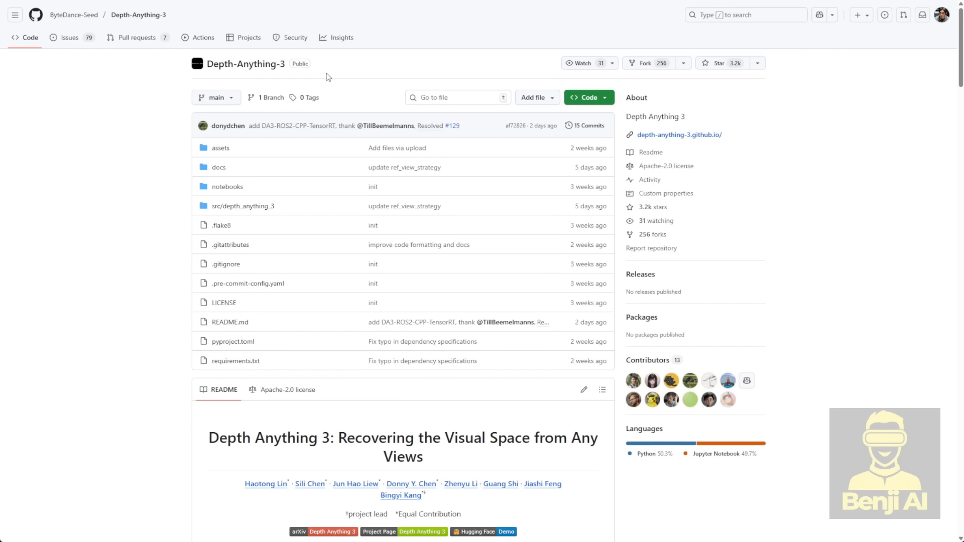
Read the Depth Anything 3 GitHub repository and project page, including the abstract, README introduction and demo figures
scroll(431, 157, down, 9)
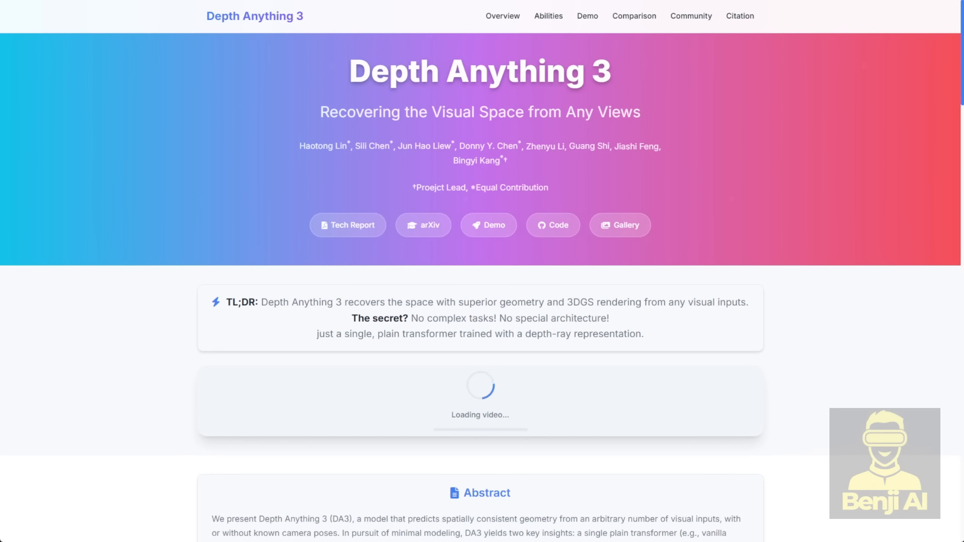
scroll(480, 290, down, 1)
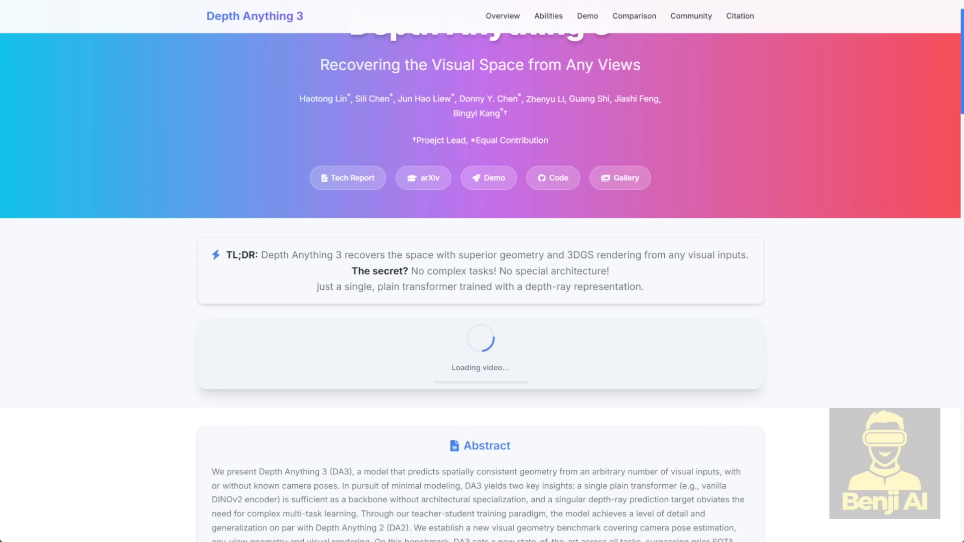
scroll(481, 288, down, 8)
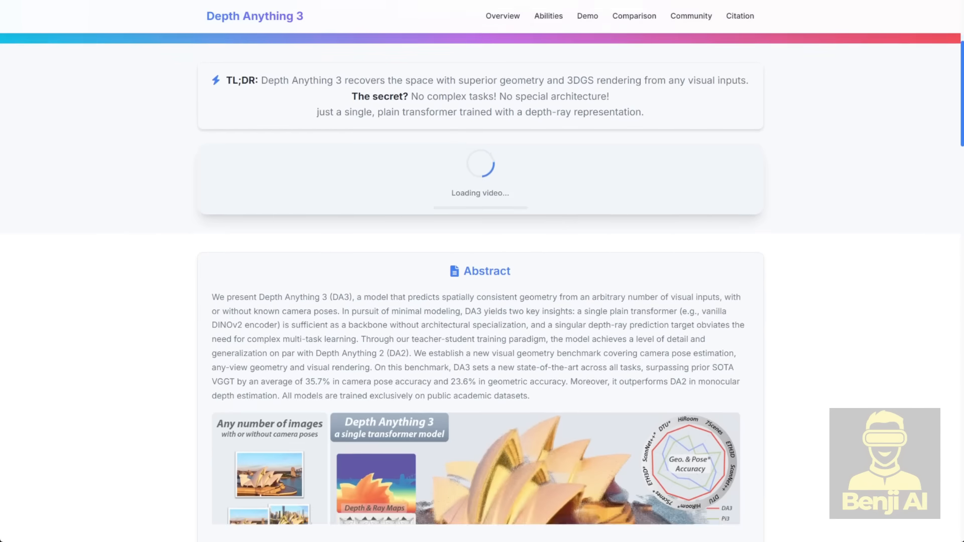
scroll(482, 287, down, 1)
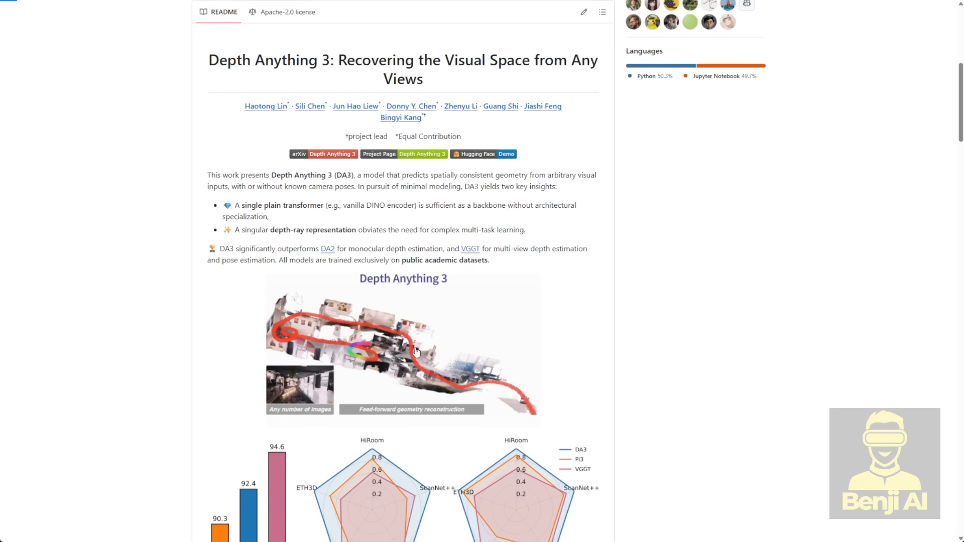
click(446, 325)
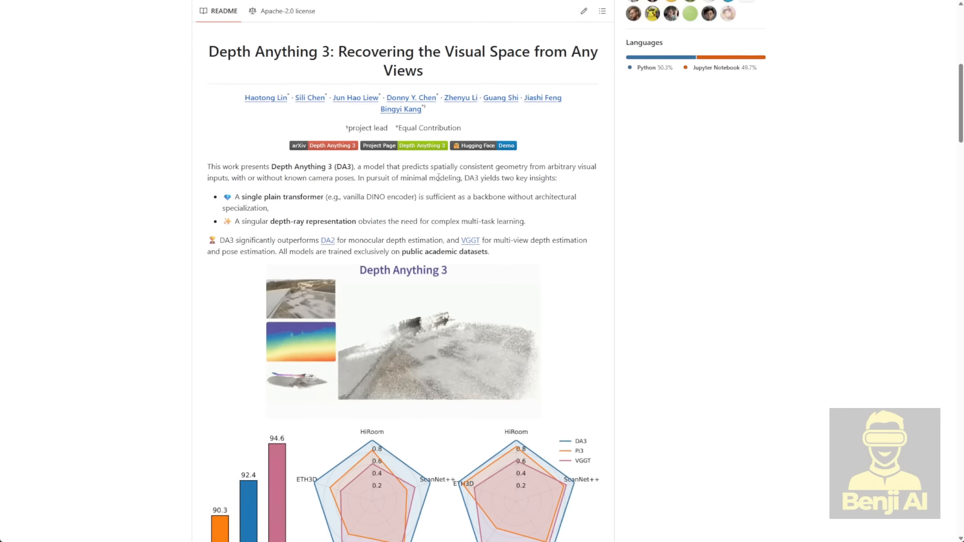
scroll(426, 175, down, 1)
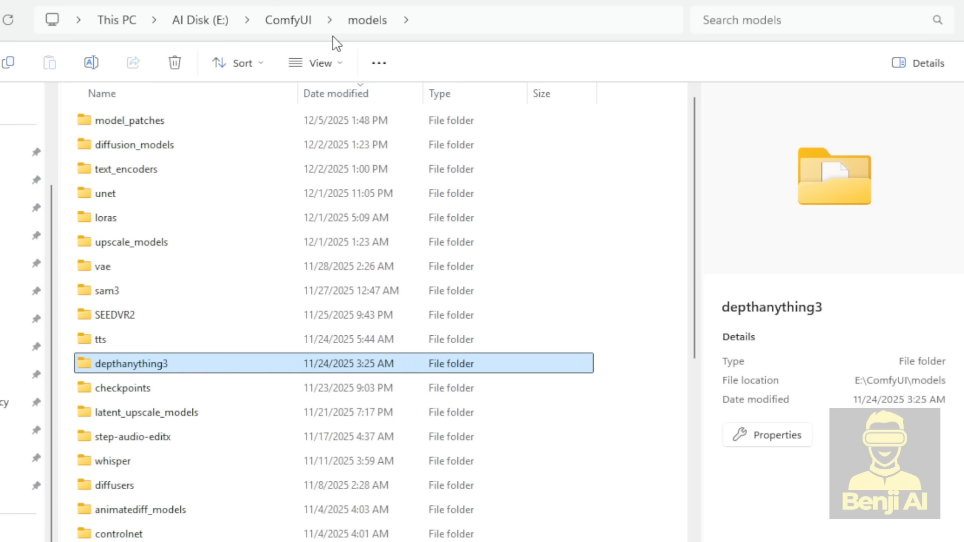
In File Explorer, open the ComfyUI model_patches folder and select Z-Image-Turbo-Fun-Controlnet-Union.safetensors, widening the Name column to show full file names
click(211, 146)
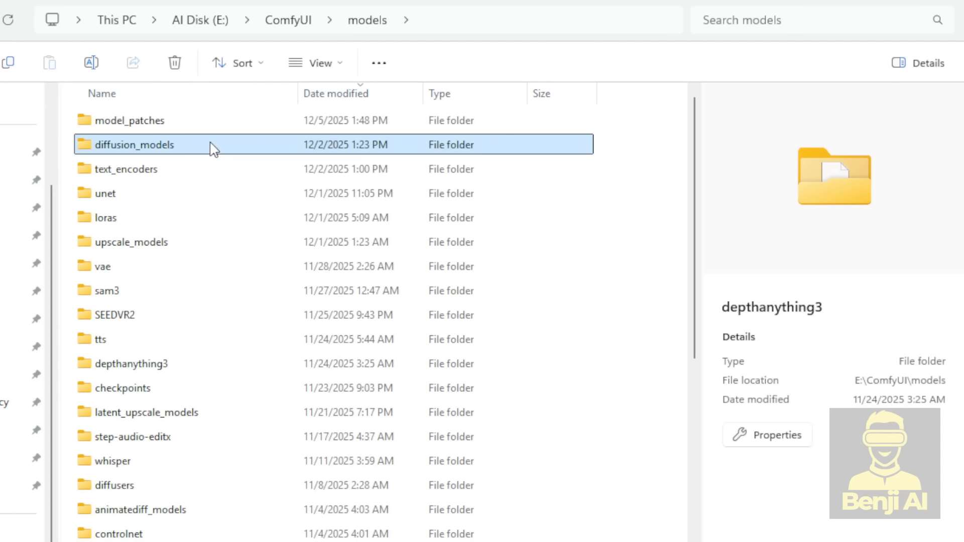
click(167, 126)
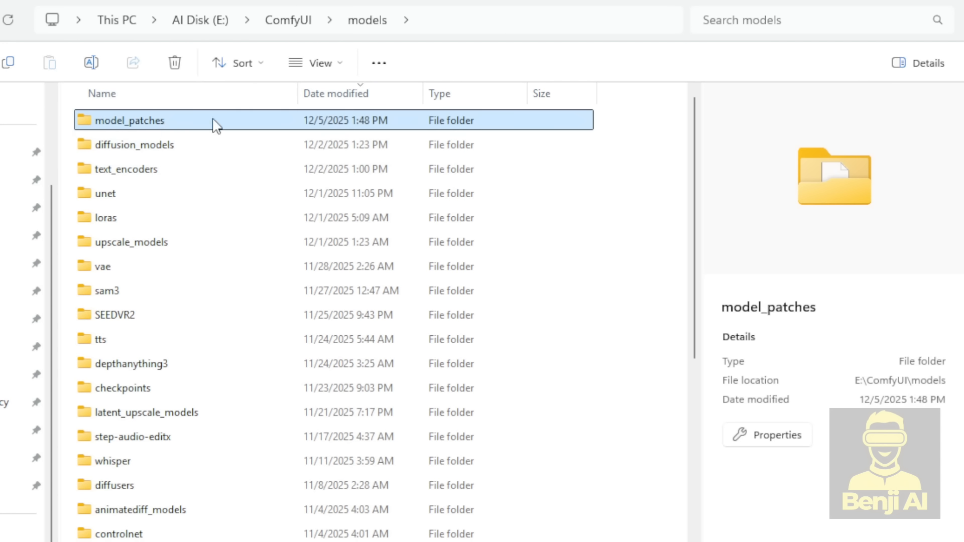
double_click(184, 126)
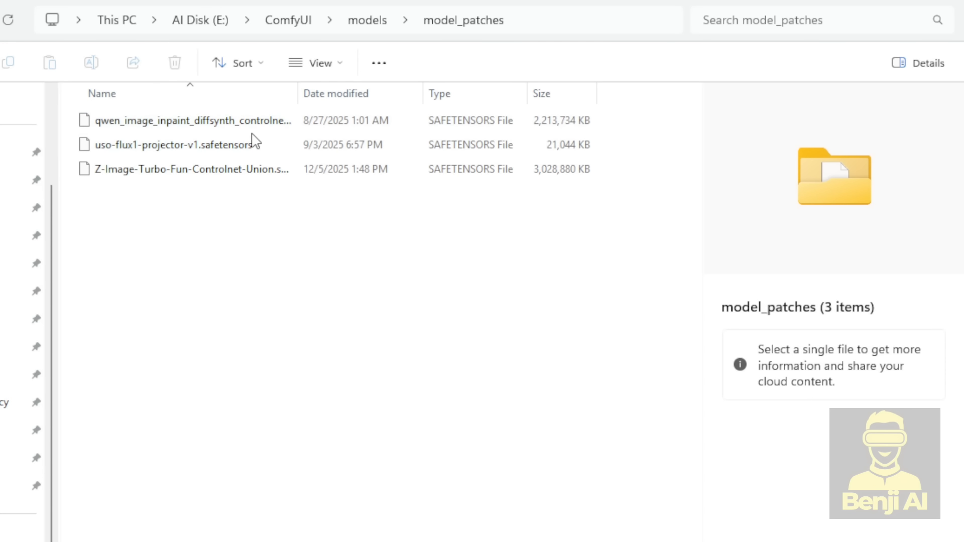
drag(297, 94, 365, 95)
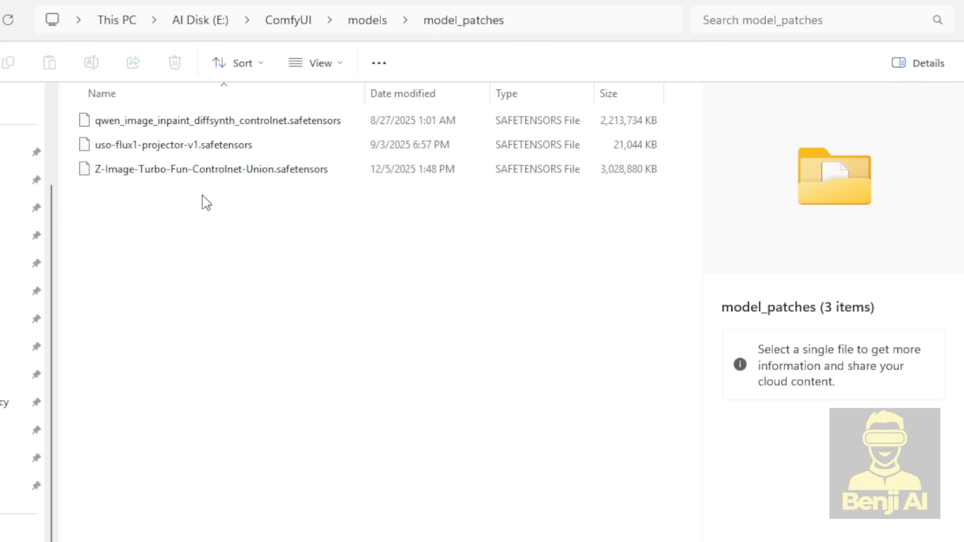
click(126, 171)
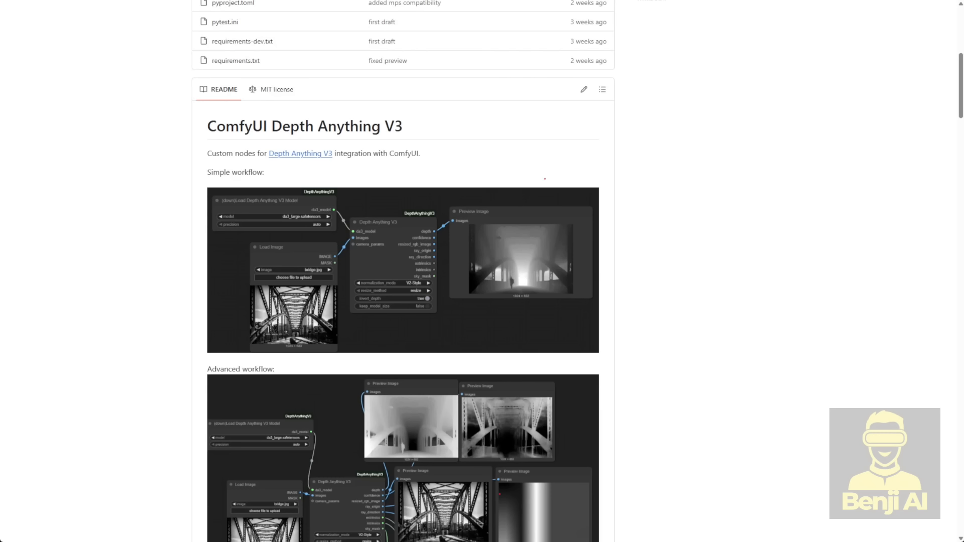
Look over the ComfyUI-DepthAnythingV3 GitHub repository, examining its file list and the simple and advanced workflow examples in the README
scroll(482, 271, up, 4)
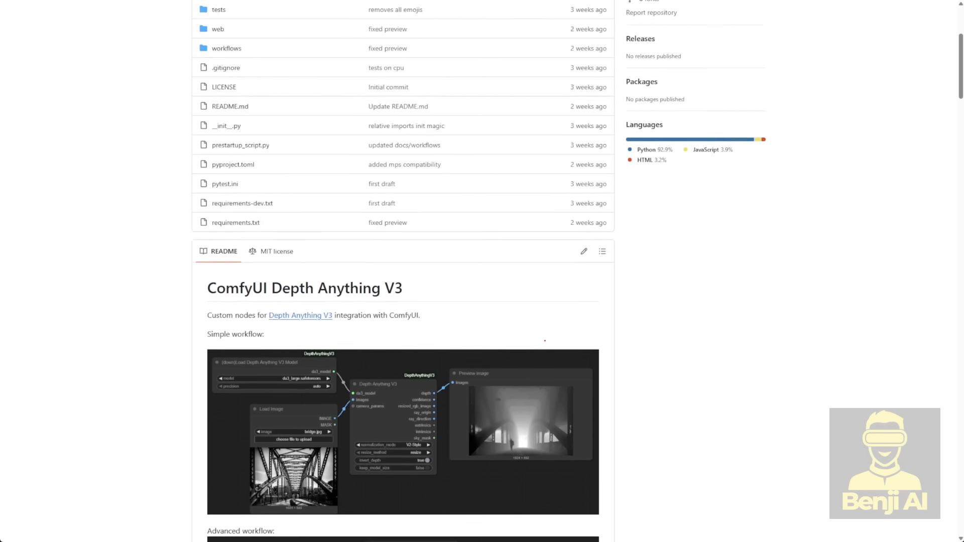
drag(225, 314, 272, 315)
click(299, 314)
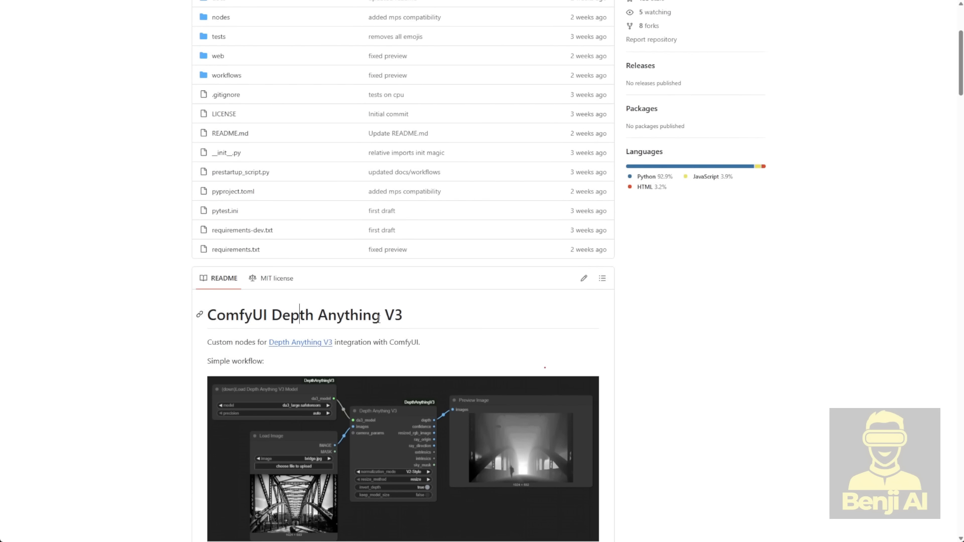
scroll(408, 321, down, 3)
scroll(404, 326, up, 1)
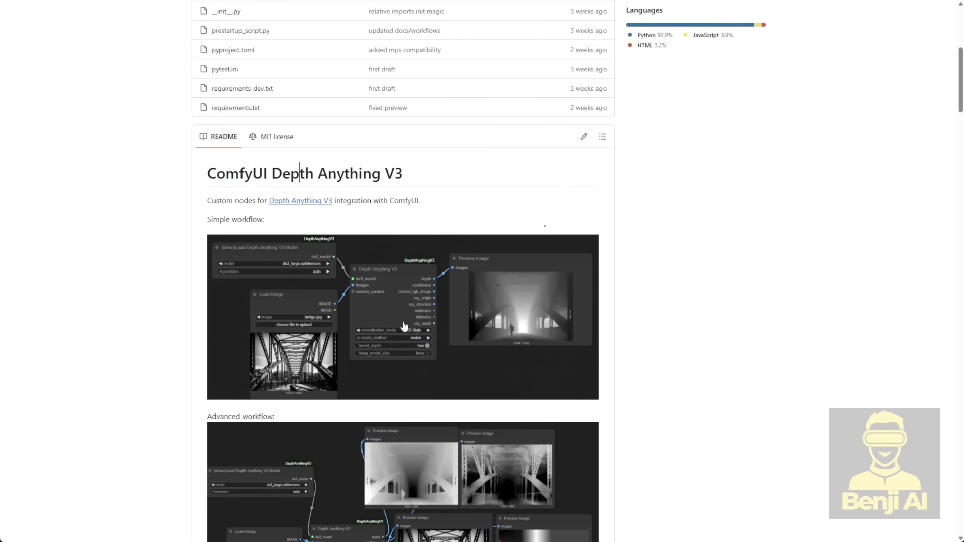
scroll(435, 311, up, 2)
scroll(435, 310, up, 3)
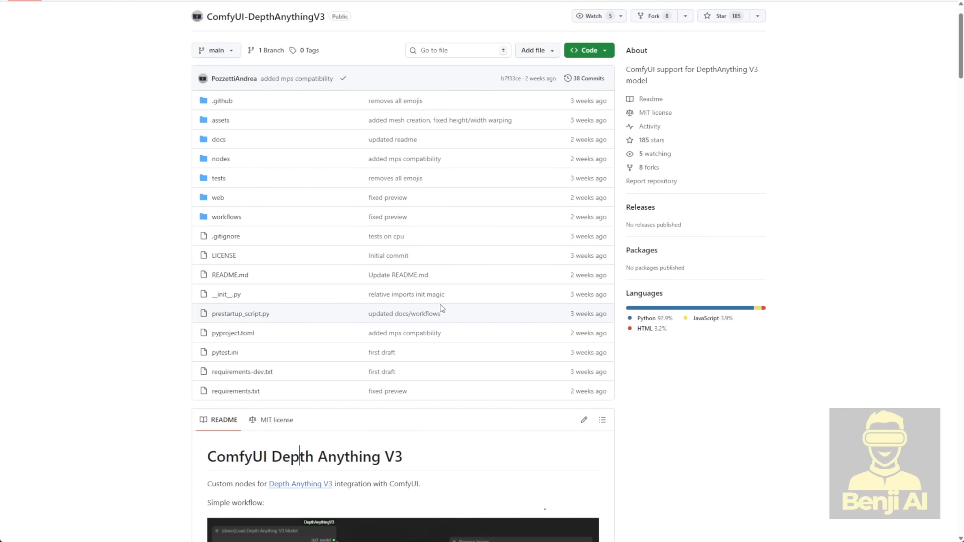
scroll(346, 300, down, 8)
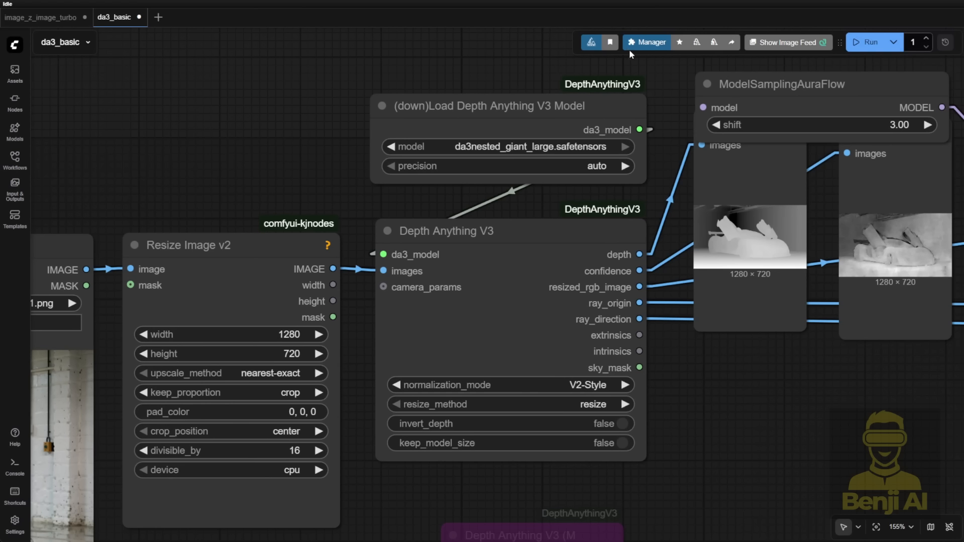
In ComfyUI, search the Custom Nodes Manager for "Depth Anything V3", then close it
scroll(311, 152, down, 3)
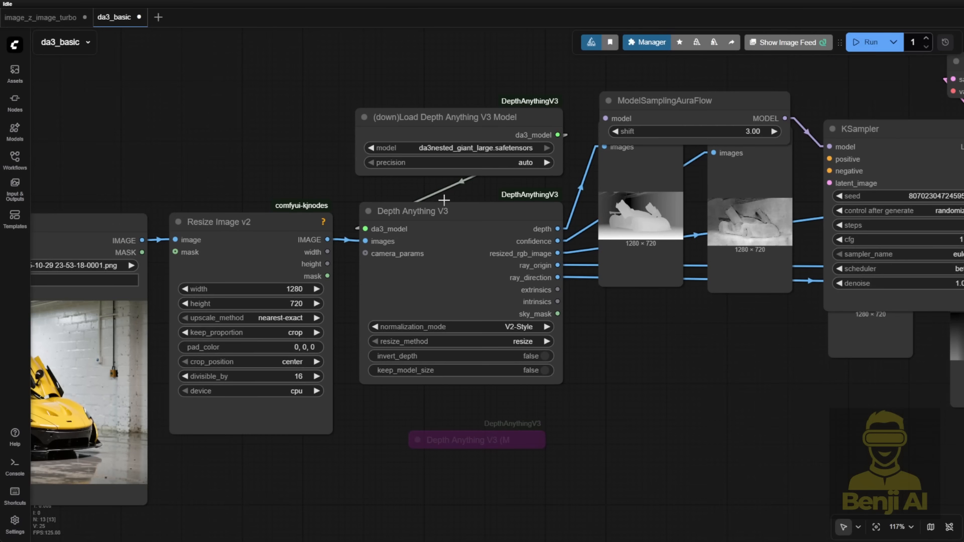
click(649, 45)
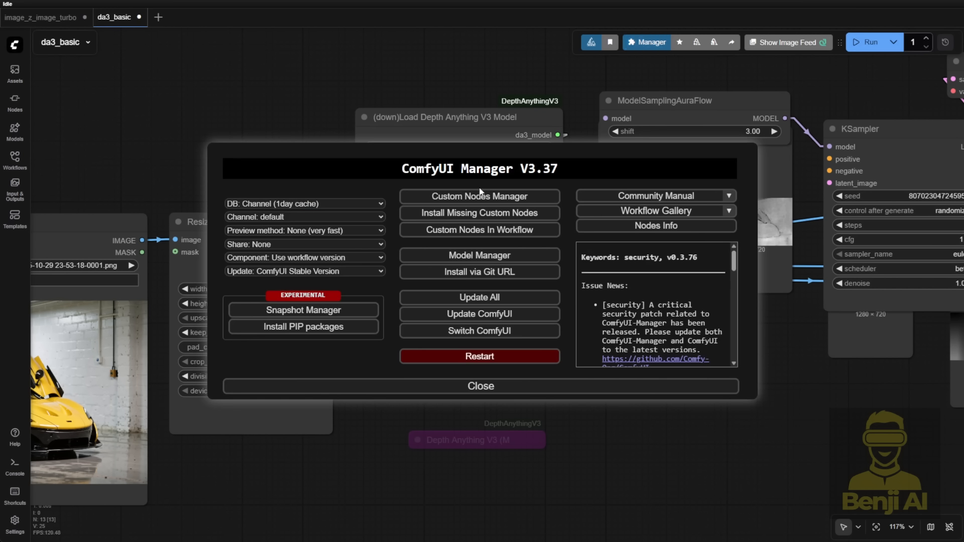
click(548, 197)
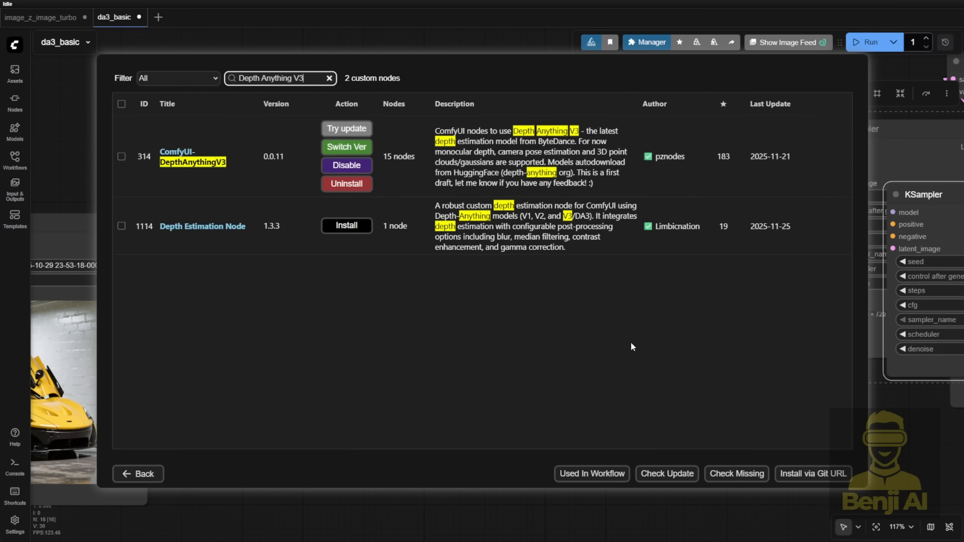
key(Escape)
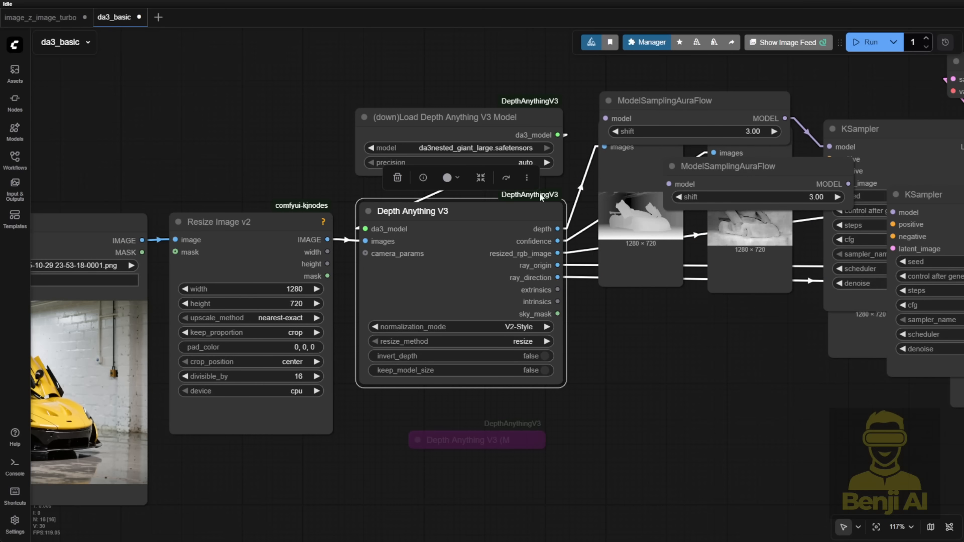
Enable the bypassed Depth Anything V3 (Multi-View) node and move it to the lower right of the Depth Anything V3 node
scroll(541, 197, up, 3)
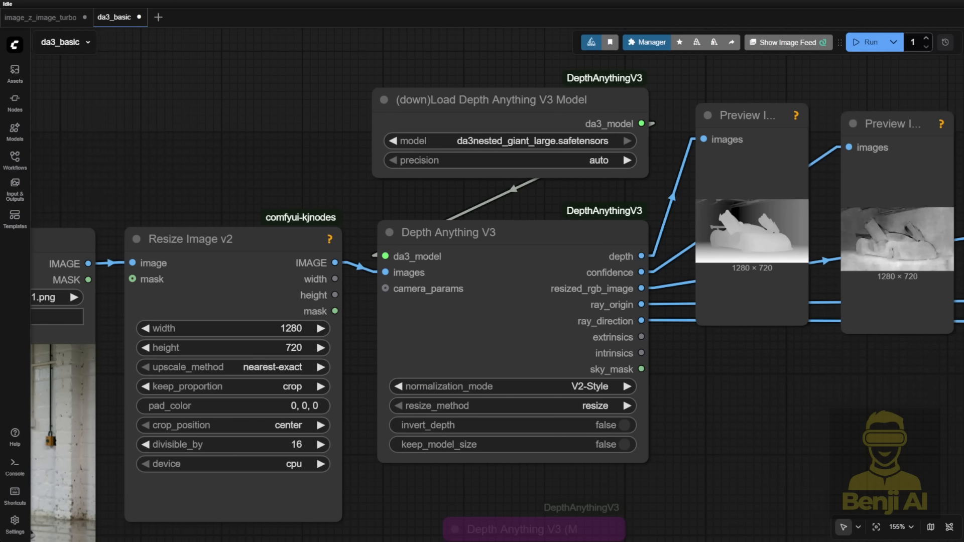
scroll(458, 271, down, 5)
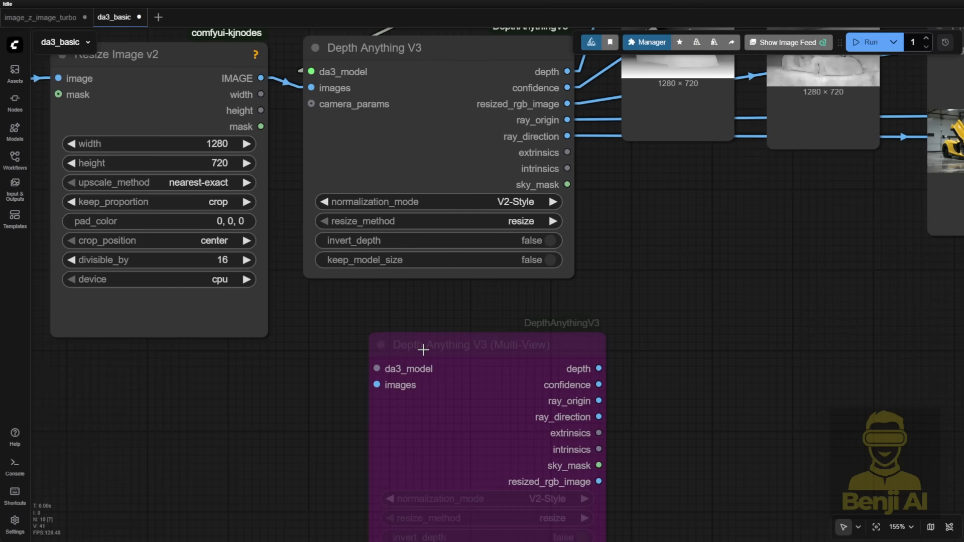
right_click(424, 348)
click(504, 450)
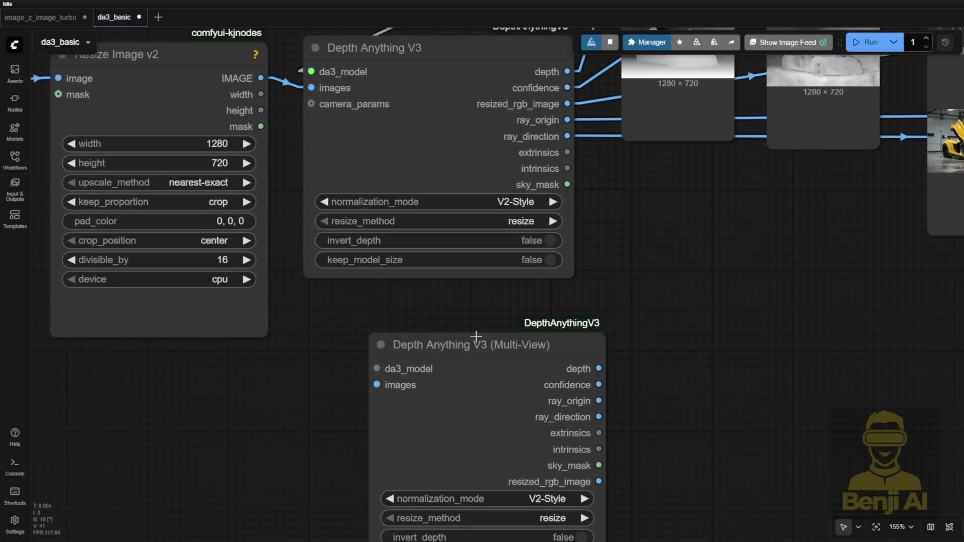
drag(461, 346, 717, 245)
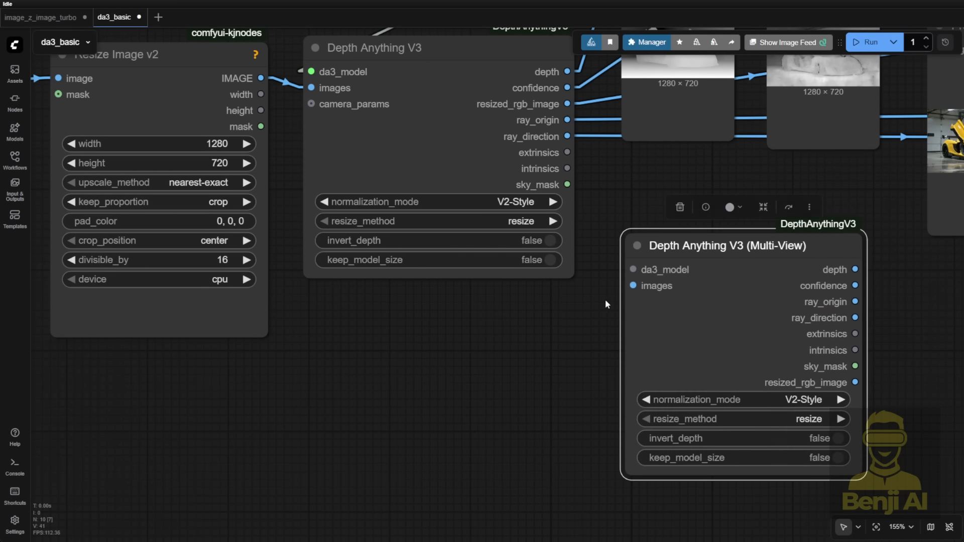
Inspect the Depth Anything V3 (Multi-View) node's inputs and outputs, and place it directly below the Depth Anything V3 node
drag(604, 304, 310, 256)
scroll(520, 213, up, 3)
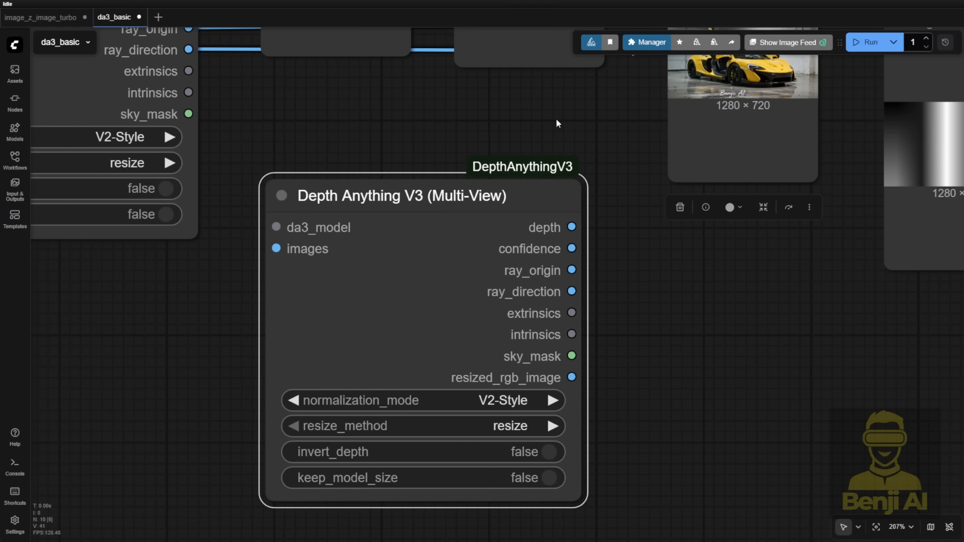
scroll(194, 173, down, 3)
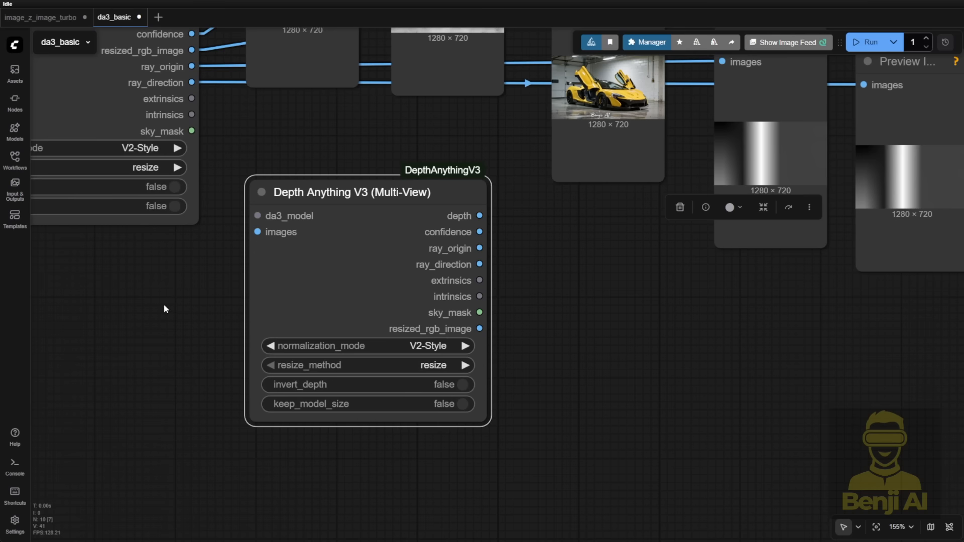
drag(163, 304, 581, 352)
scroll(375, 377, down, 4)
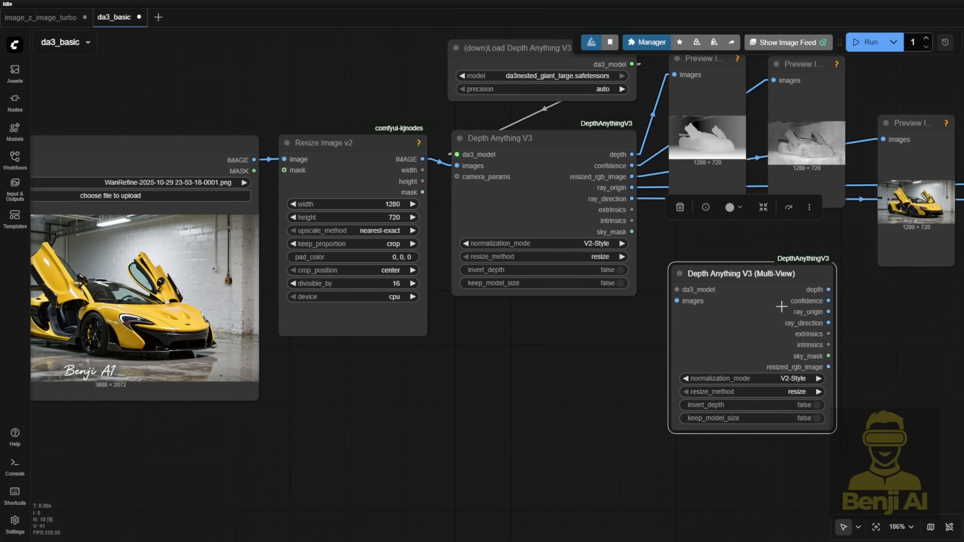
drag(736, 284, 536, 404)
scroll(445, 149, up, 5)
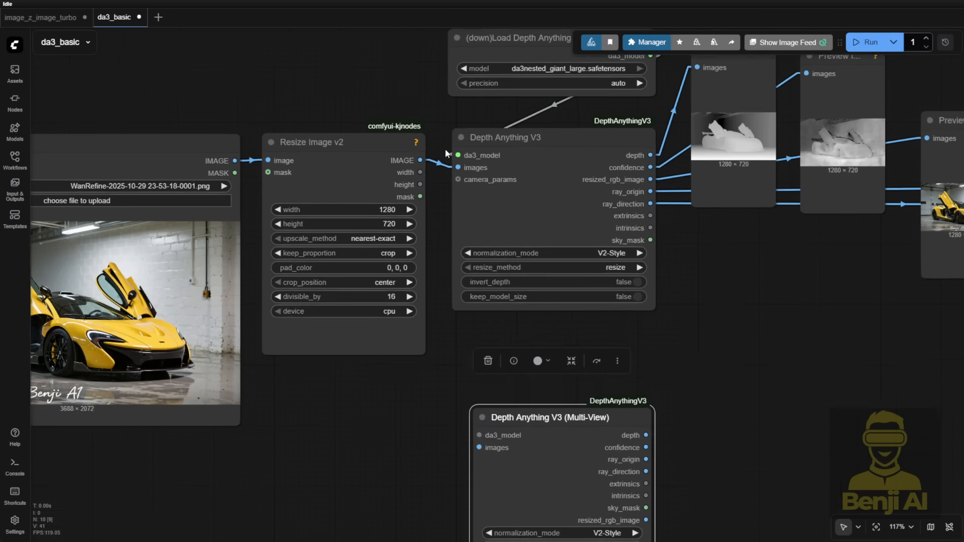
Set the Load Depth Anything V3 Model node's model to da3_base.safetensors and enlarge the depth output's Preview Image node
drag(233, 98, 464, 101)
scroll(765, 423, down, 2)
drag(766, 423, 232, 465)
scroll(275, 242, up, 2)
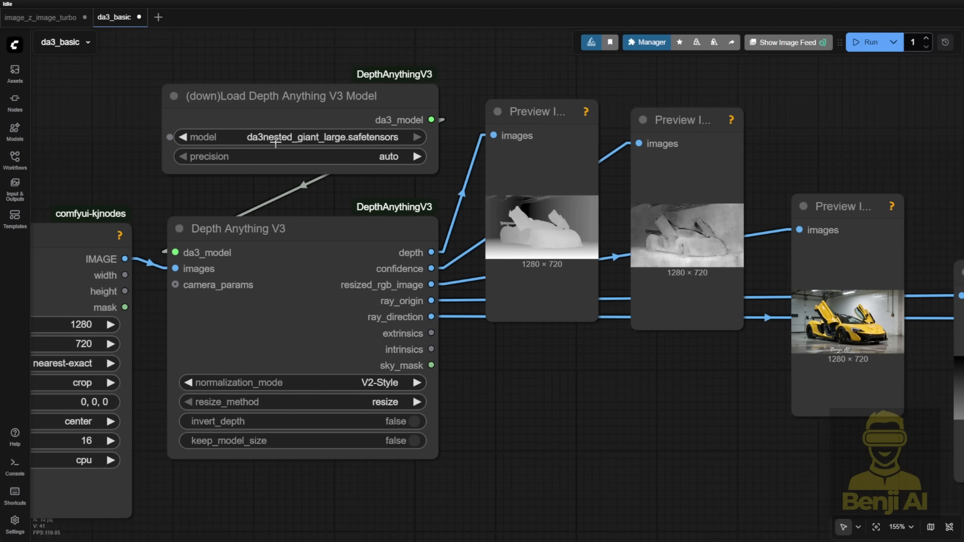
click(329, 137)
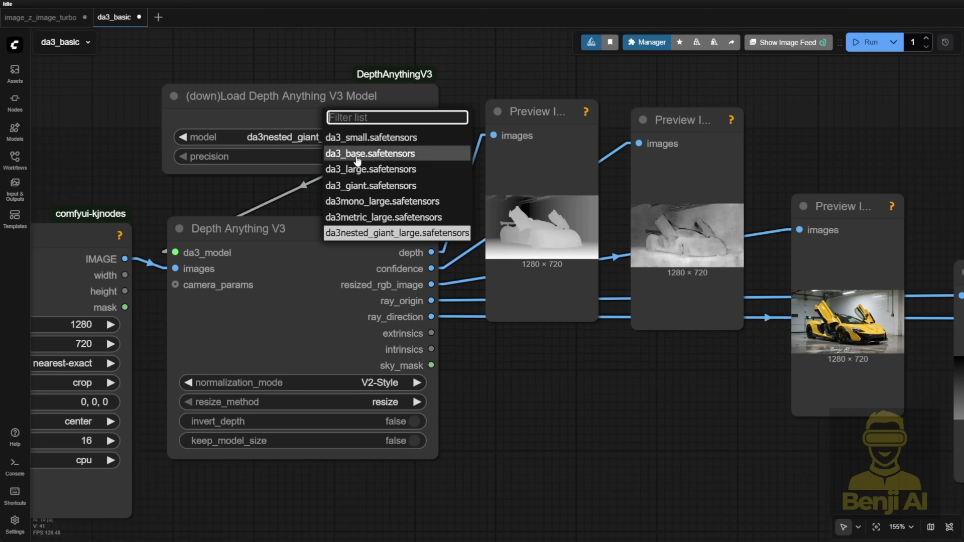
click(411, 154)
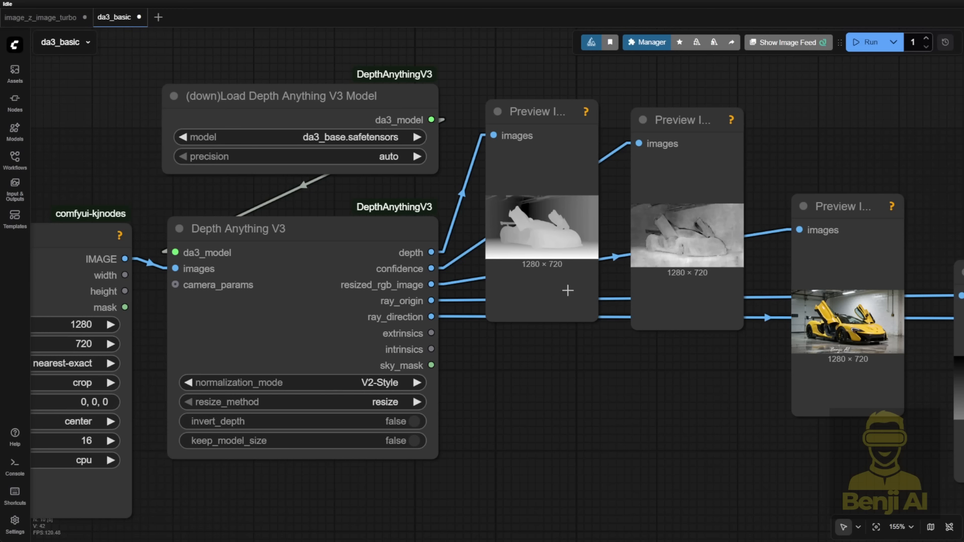
drag(598, 318, 784, 420)
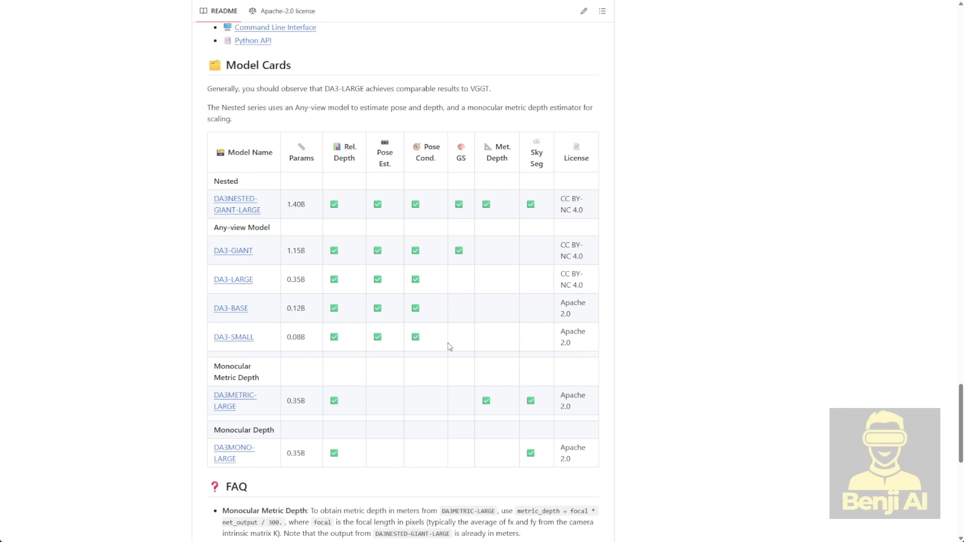
Examine the DA3-LARGE, DA3-BASE and DA3-SMALL rows in the README's Model Cards table
drag(426, 345, 201, 289)
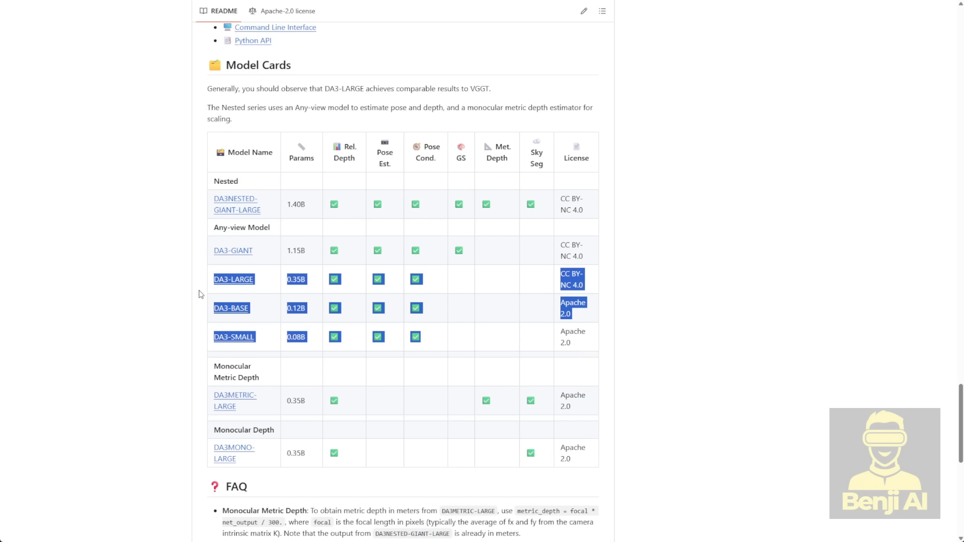
click(488, 347)
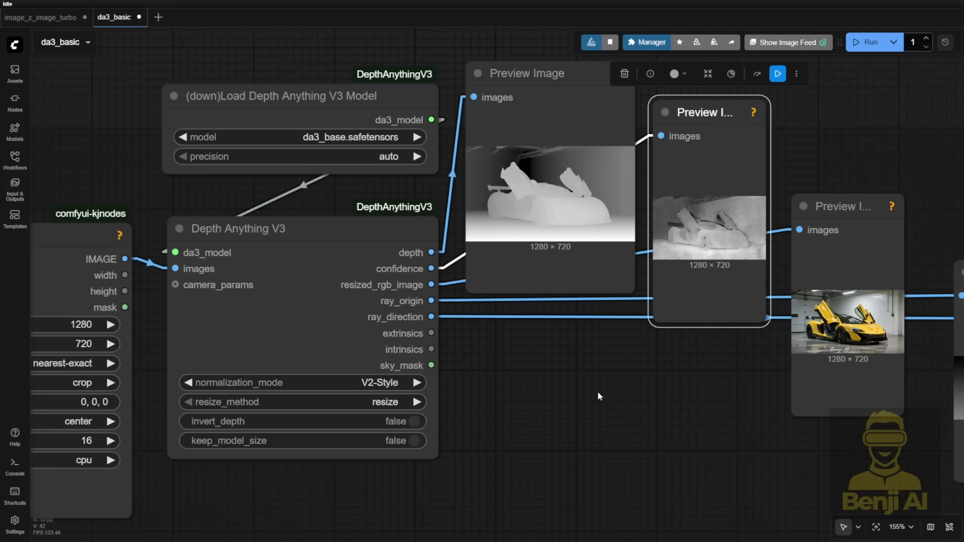
Back in ComfyUI, compare the image previews of the Depth Anything V3 node's outputs in the da3_basic workflow
scroll(598, 374, down, 3)
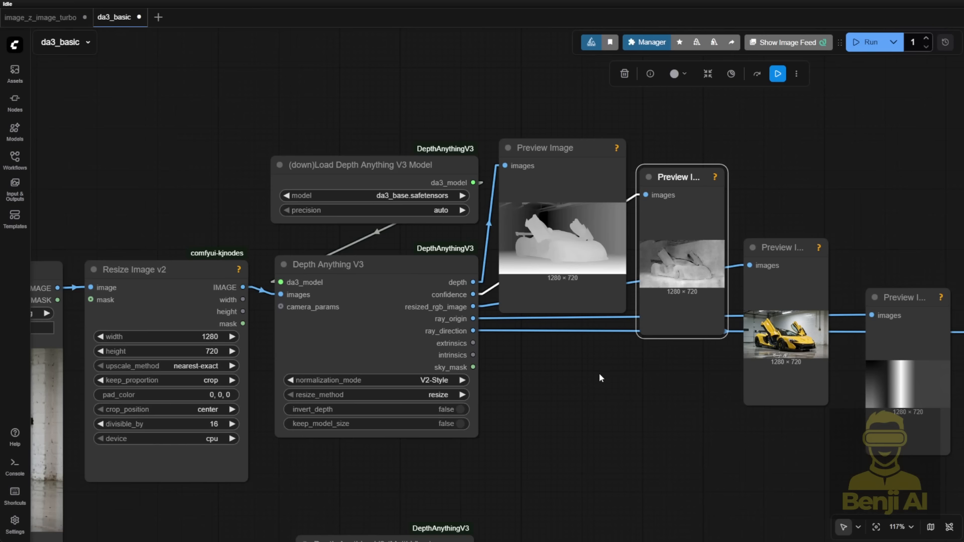
scroll(593, 384, down, 3)
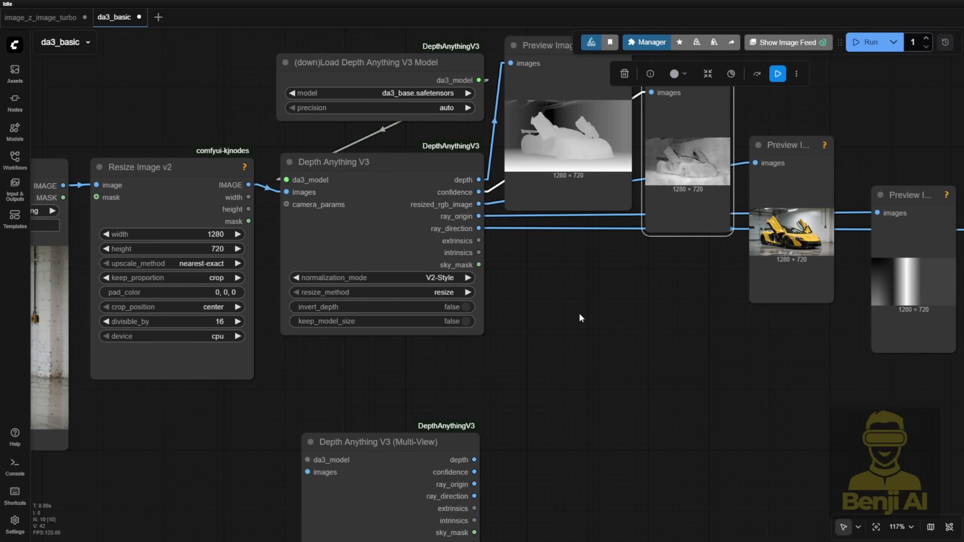
scroll(580, 316, down, 3)
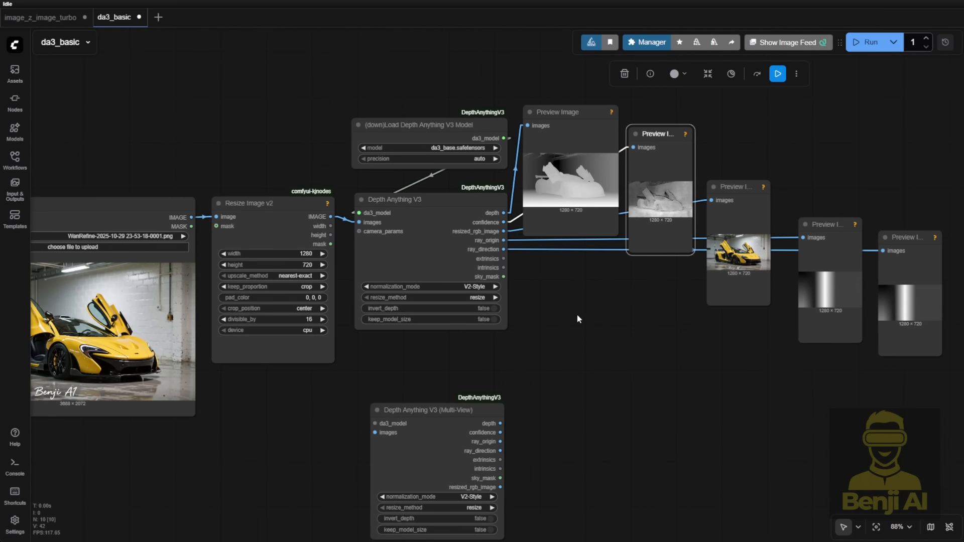
scroll(627, 324, up, 10)
scroll(445, 429, down, 3)
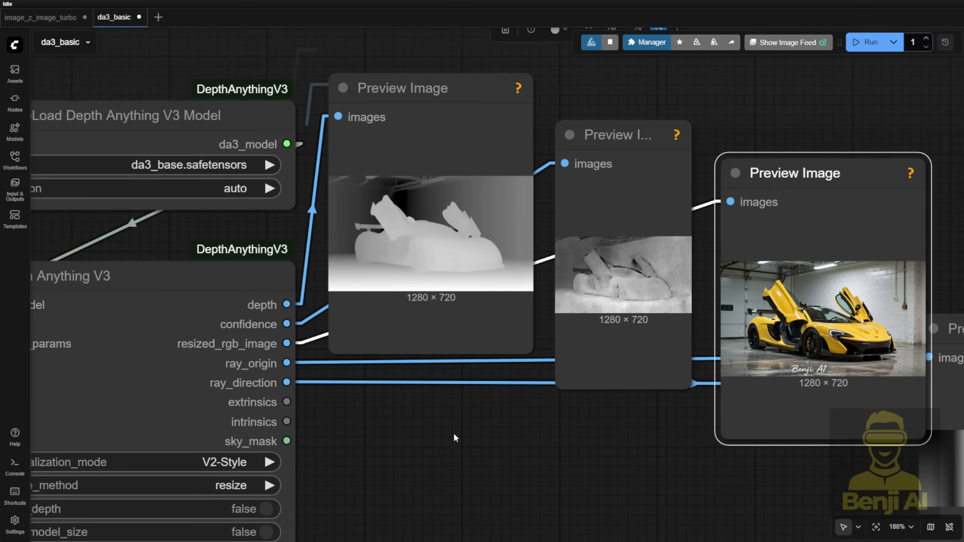
drag(453, 433, 358, 406)
scroll(527, 216, up, 6)
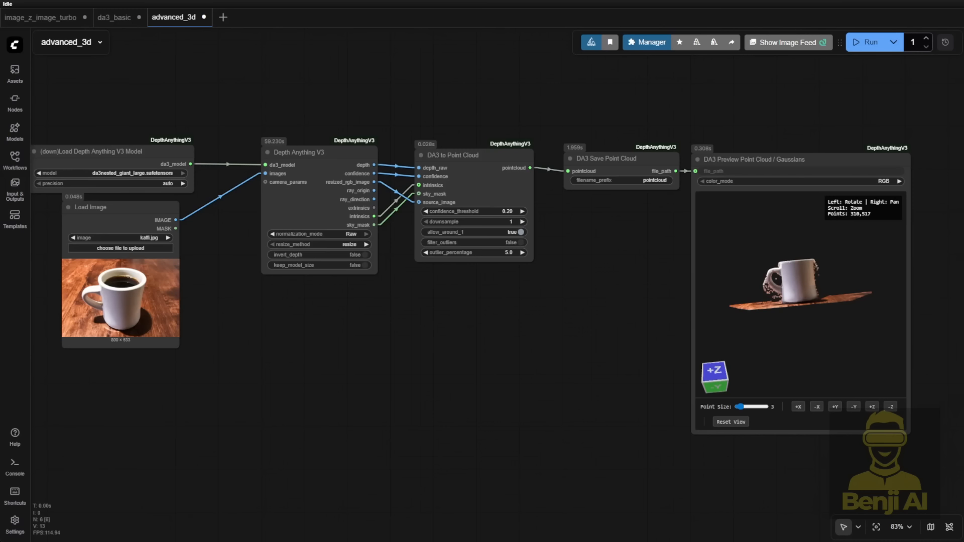
In the advanced_3d workflow, rotate and zoom the coffee mug point cloud and compare it with the source image
drag(631, 312, 438, 346)
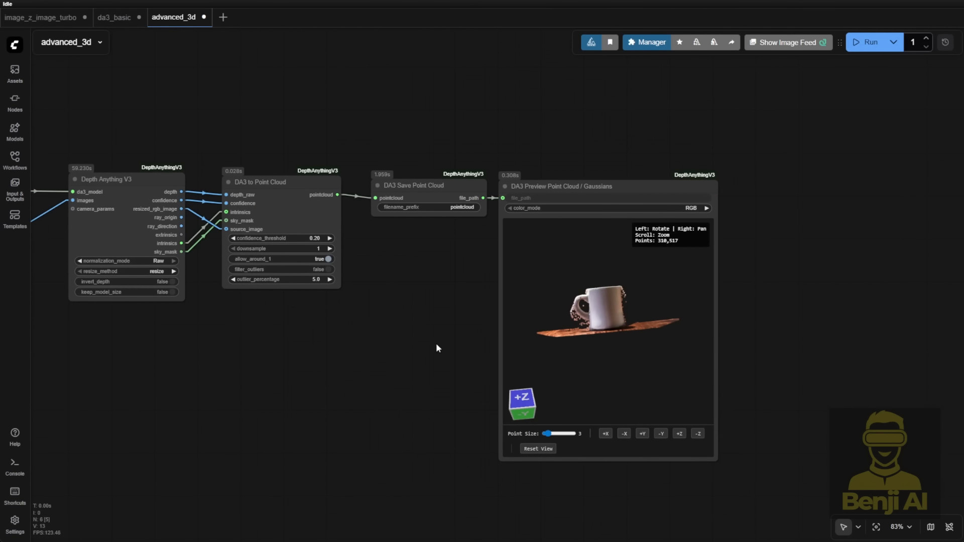
drag(660, 330, 690, 324)
scroll(595, 311, up, 10)
drag(545, 310, 606, 290)
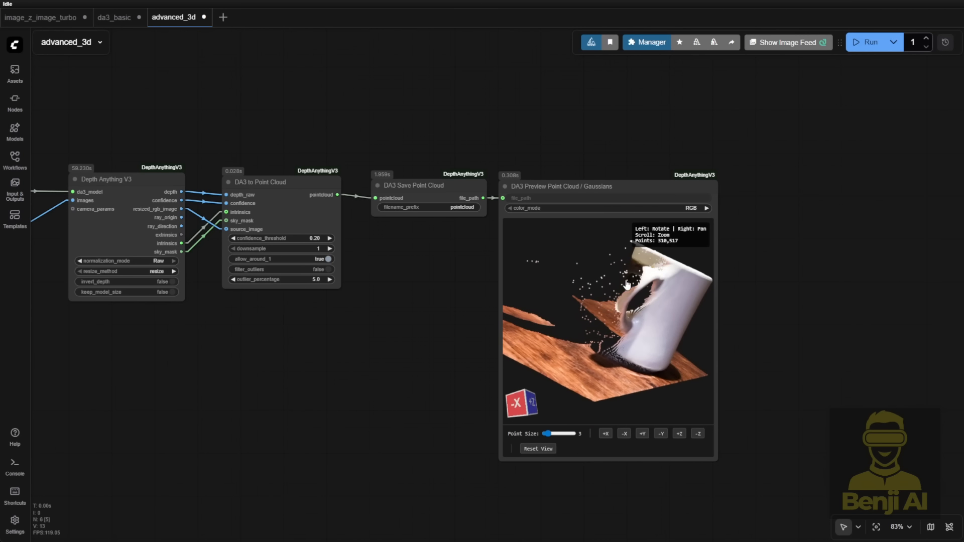
drag(627, 285, 609, 319)
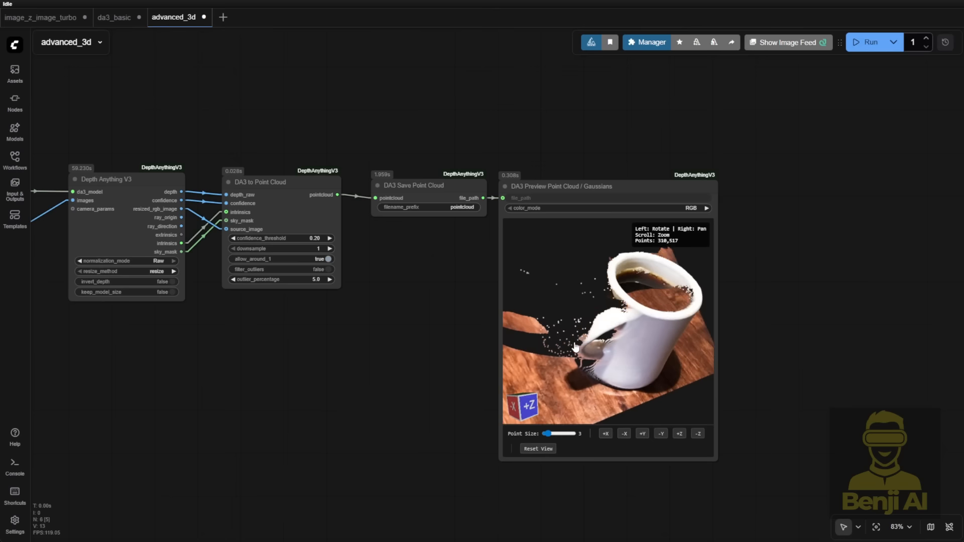
drag(575, 347, 530, 327)
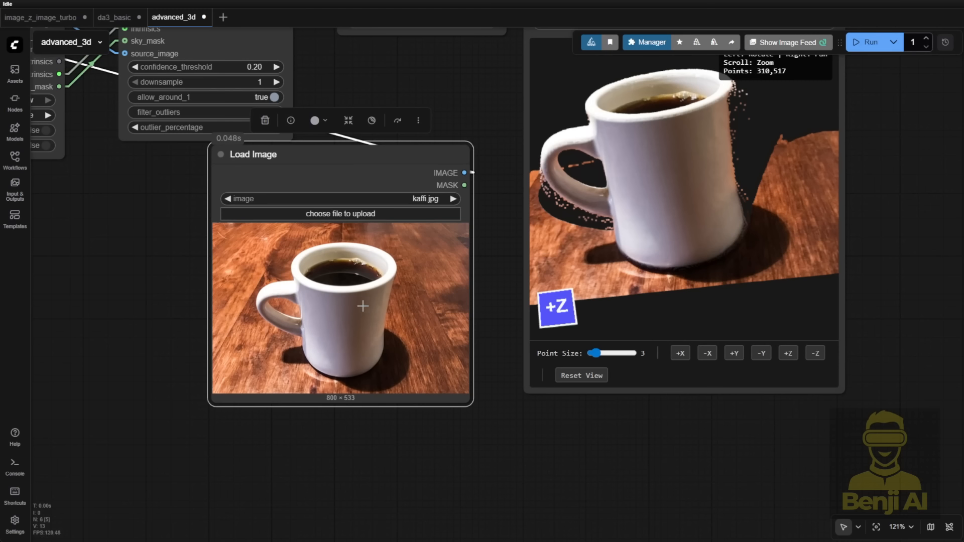
drag(800, 226, 797, 209)
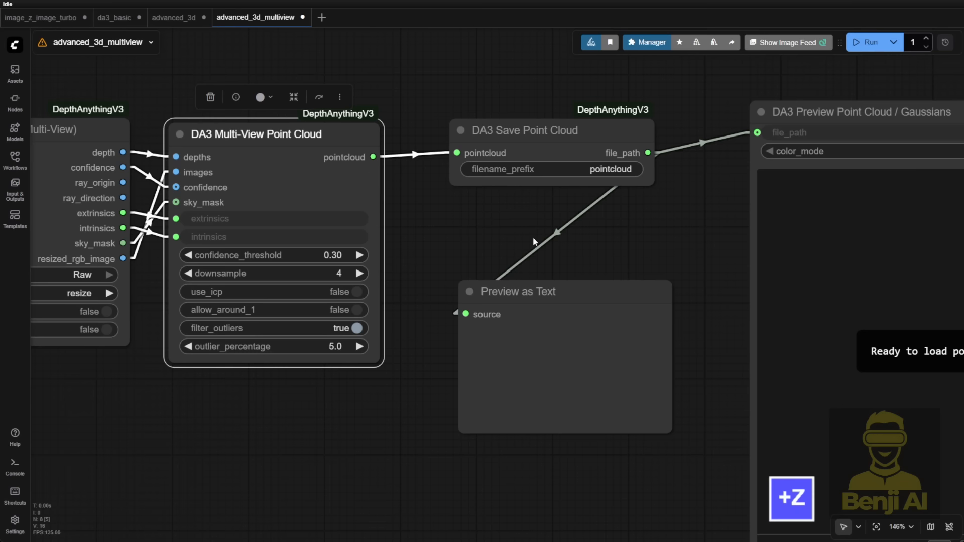
Examine the advanced_3d_multiview workflow, including the Depth Anything V3 (Multi-View) node, the Load Images From Folder (KJ) settings and the image preview
drag(483, 226, 572, 230)
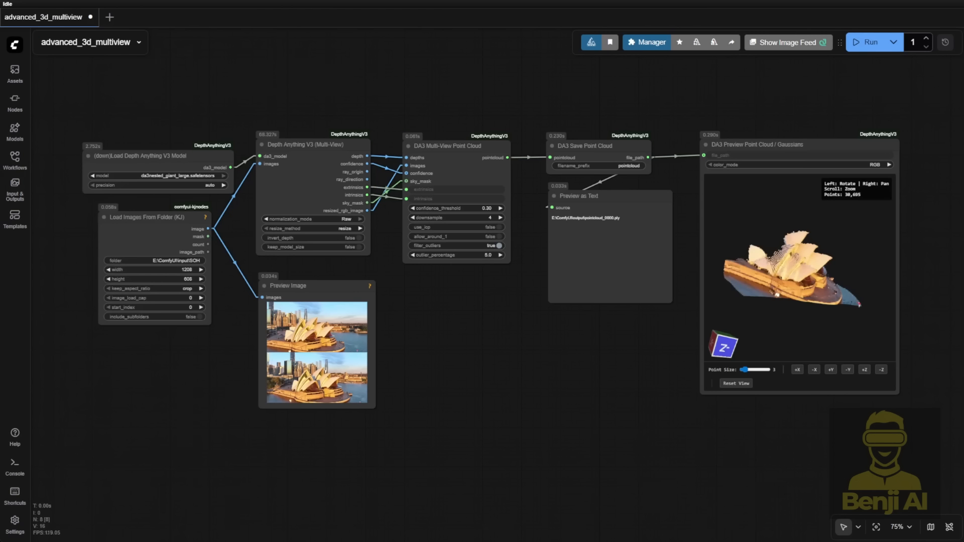
scroll(331, 112, up, 6)
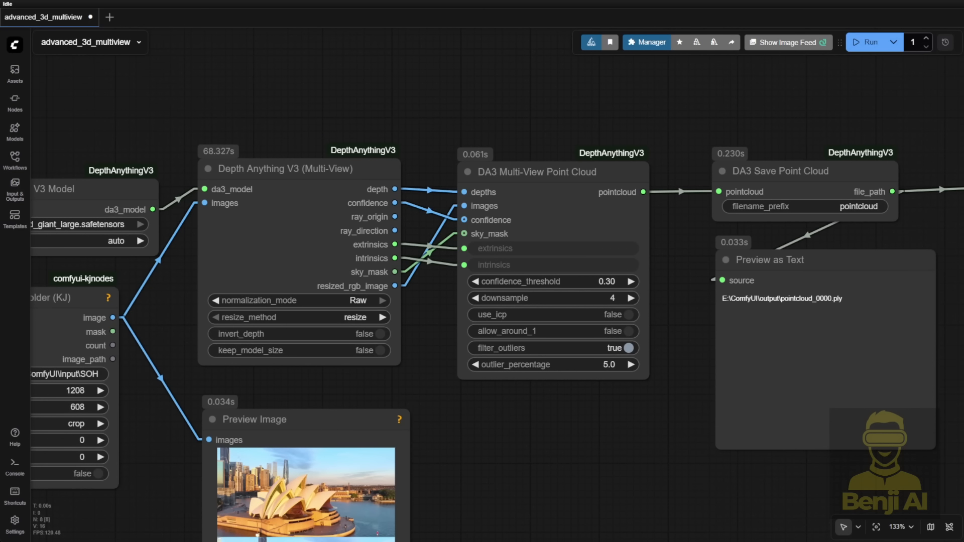
scroll(336, 172, up, 3)
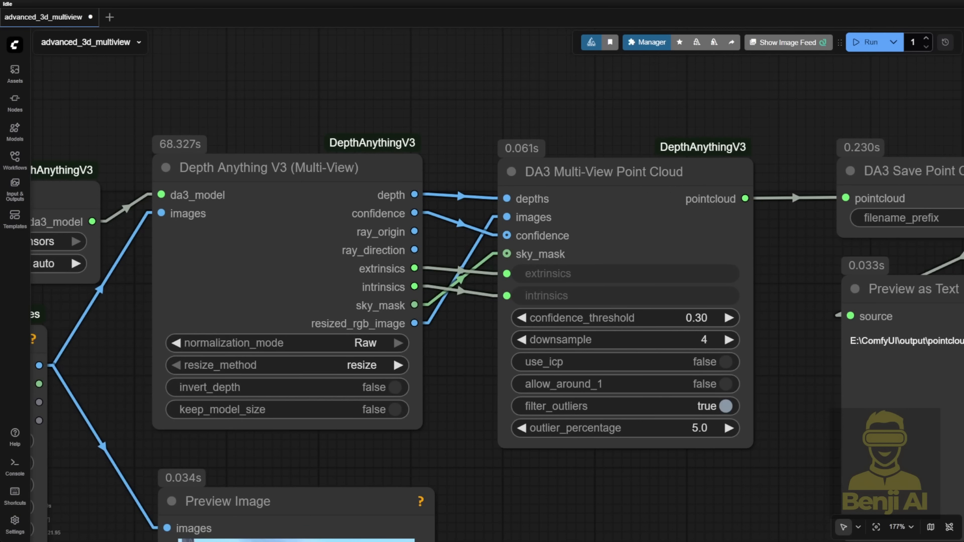
drag(296, 120, 502, 32)
drag(235, 245, 278, 232)
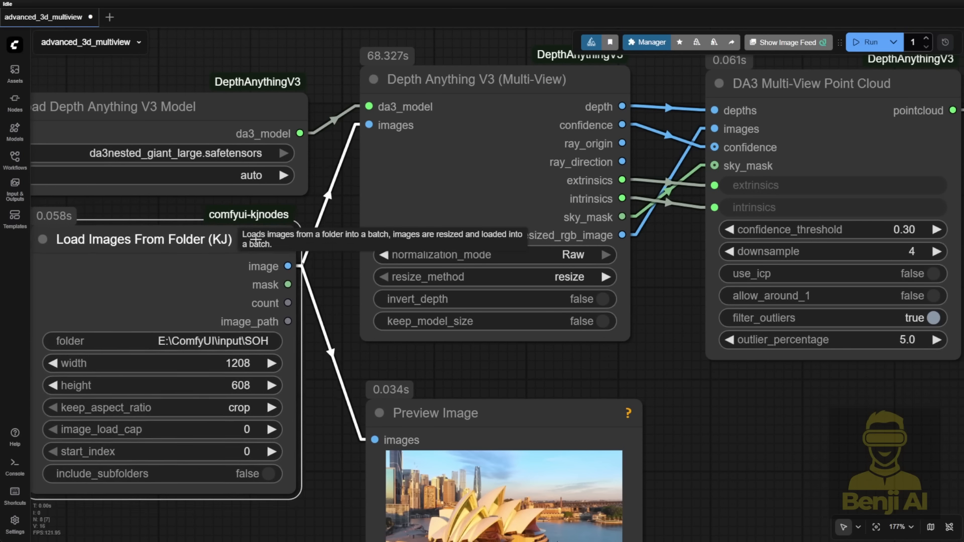
drag(316, 285, 339, 196)
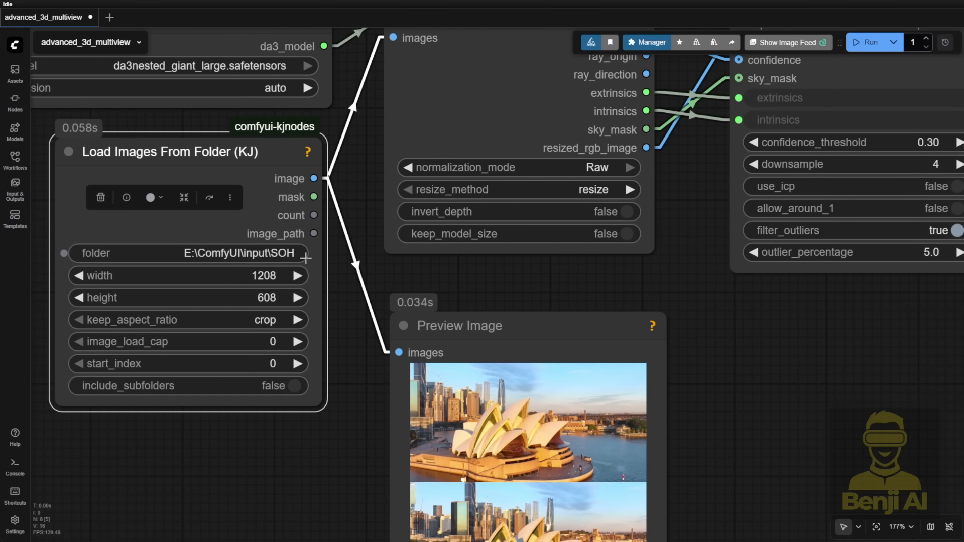
drag(483, 295, 383, 154)
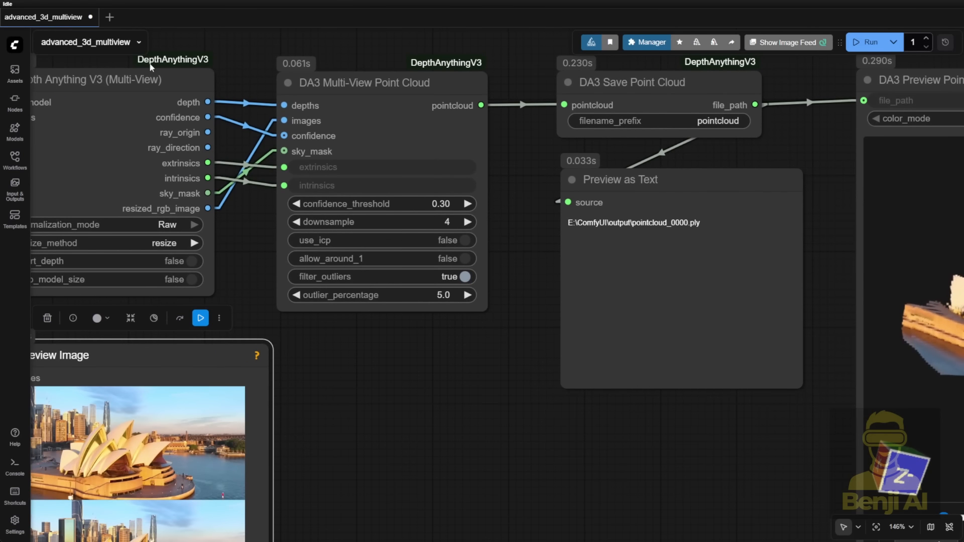
Follow the DA3 Multi-View Point Cloud node through DA3 Save Point Cloud to the DA3 Preview Point Cloud / Gaussians node
click(390, 86)
scroll(389, 87, up, 3)
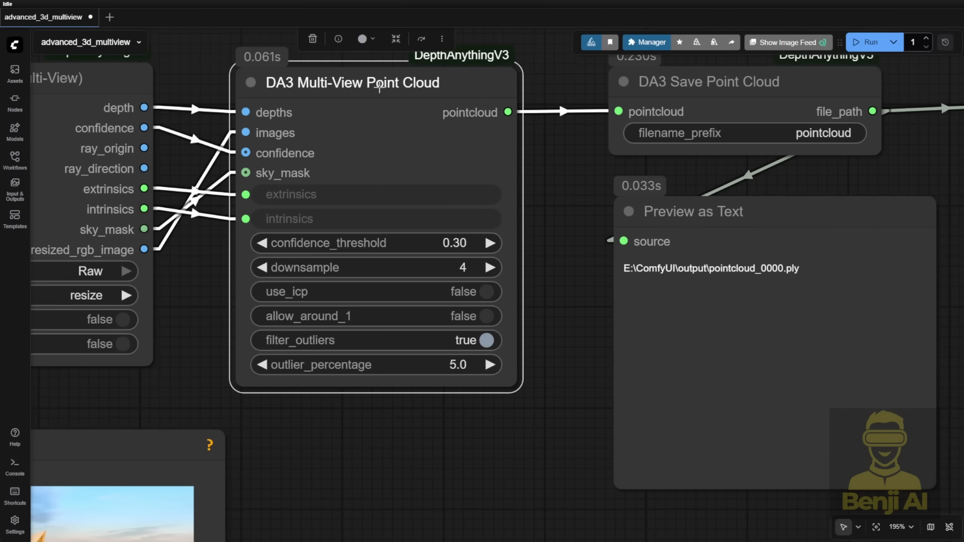
drag(579, 230, 122, 157)
drag(527, 325, 234, 221)
drag(577, 201, 449, 184)
Inspect the opera house point cloud from several angles and up close with the point size at 1, and set the size back to 3
drag(533, 220, 589, 243)
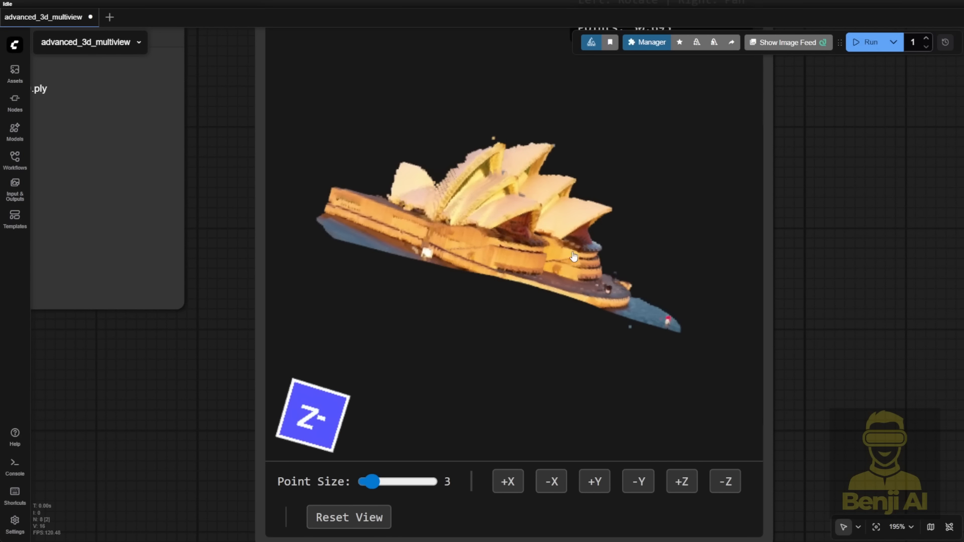
mouse_move(371, 482)
mouse_down()
mouse_move(432, 483)
mouse_move(366, 484)
mouse_up()
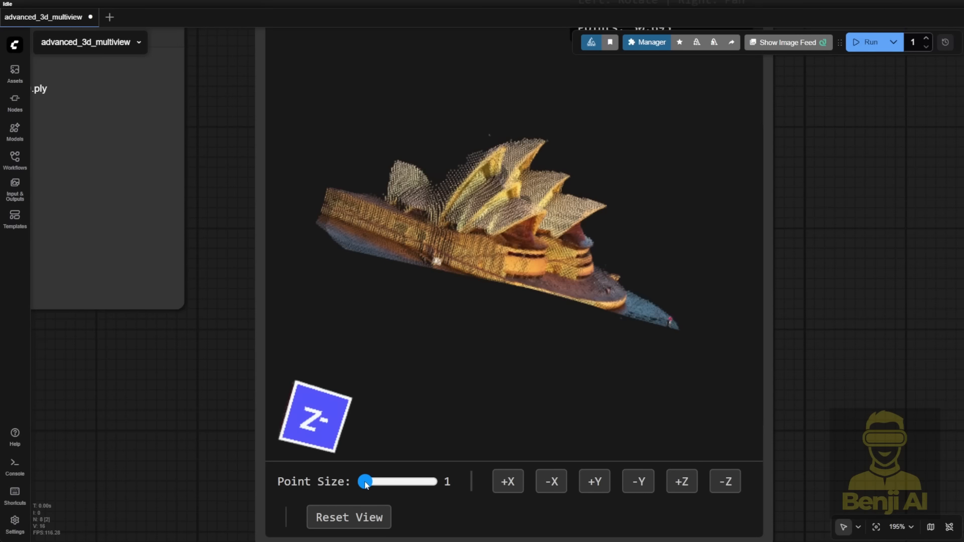
scroll(508, 190, up, 10)
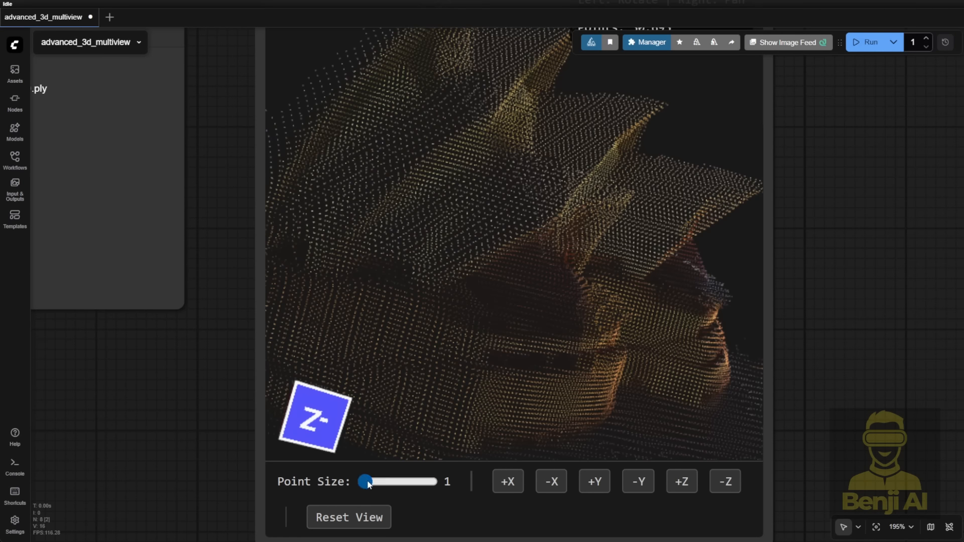
mouse_move(366, 482)
mouse_down()
mouse_move(430, 483)
mouse_move(362, 483)
mouse_up()
drag(439, 211, 462, 256)
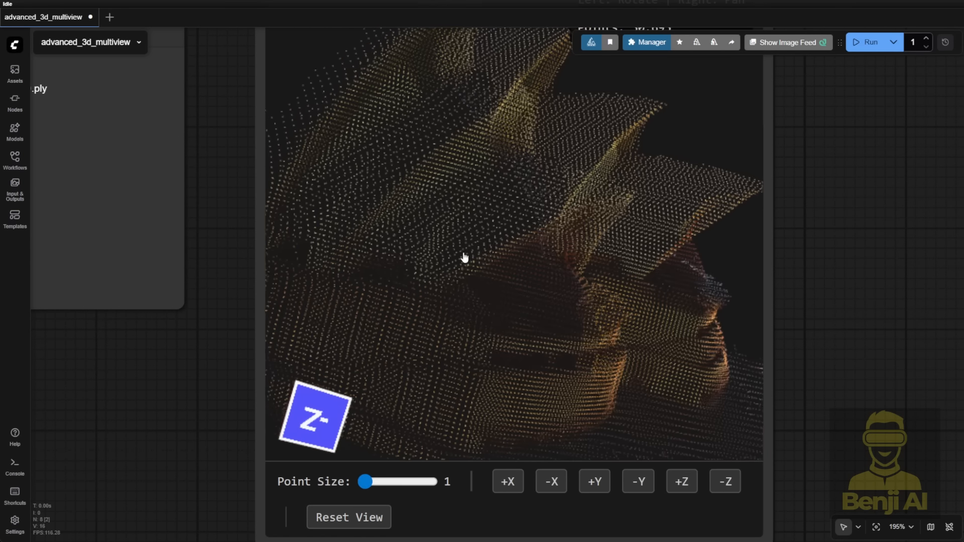
scroll(462, 256, down, 8)
drag(365, 482, 372, 483)
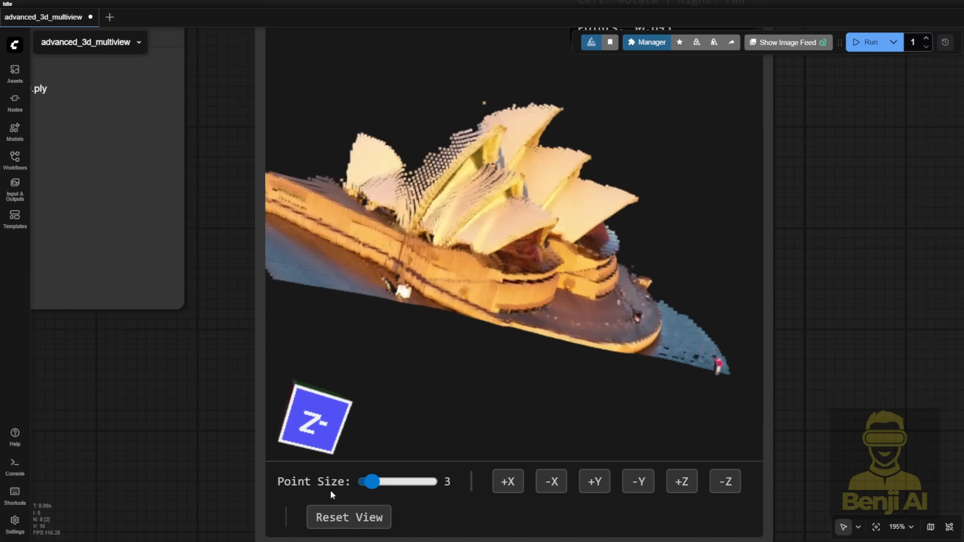
drag(529, 246, 566, 260)
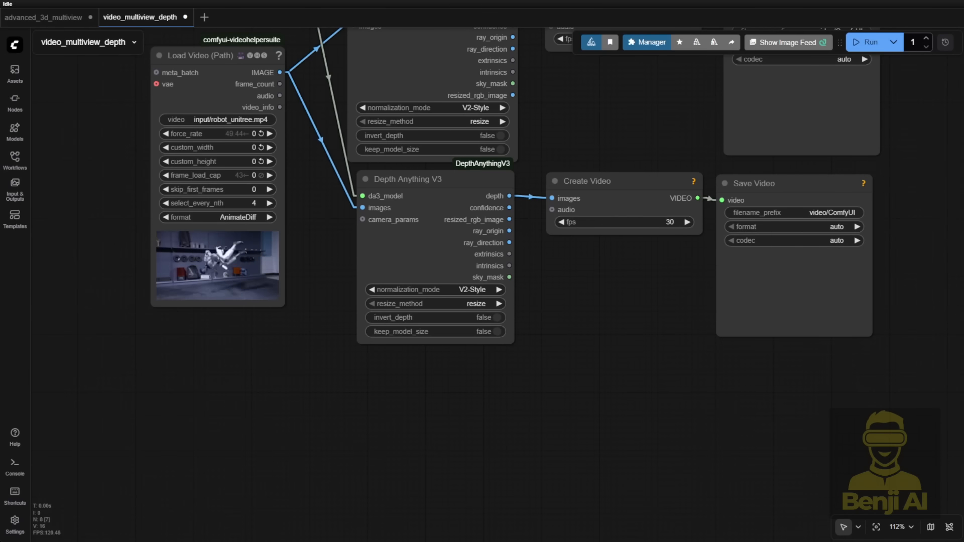
Examine the video_multiview_depth workflow, comparing the Multi-View and single Depth Anything V3 nodes and their Create Video connections
drag(234, 361, 249, 489)
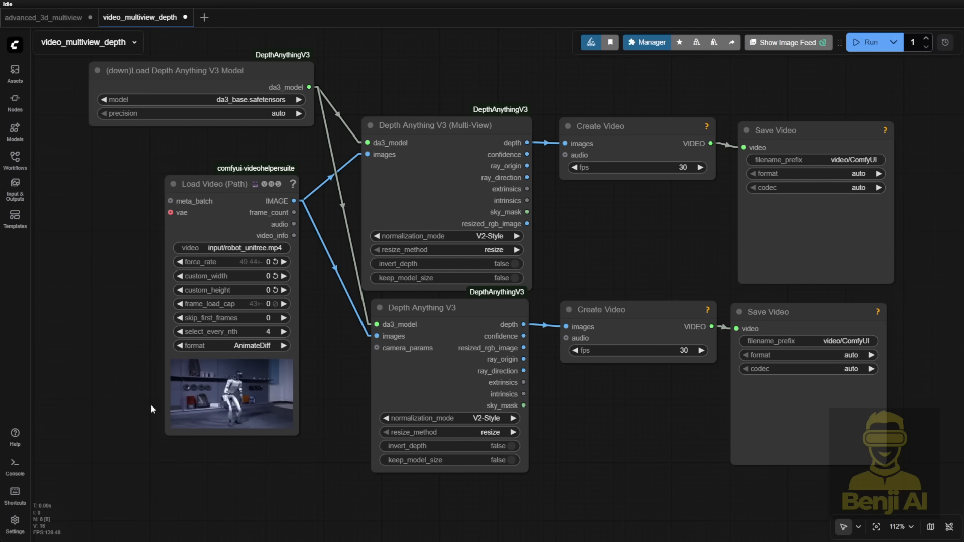
click(217, 72)
scroll(434, 195, up, 6)
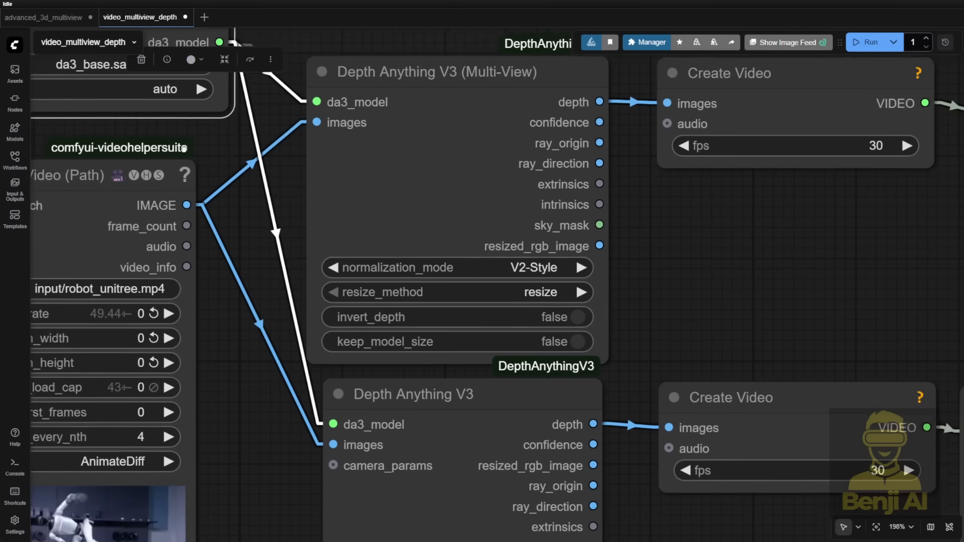
drag(556, 306, 498, 300)
drag(611, 295, 561, 243)
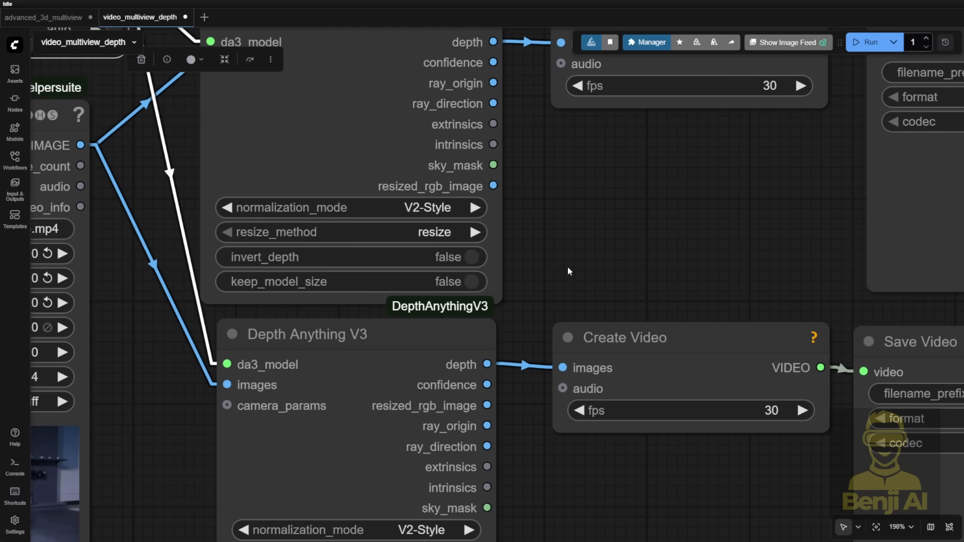
scroll(480, 367, up, 3)
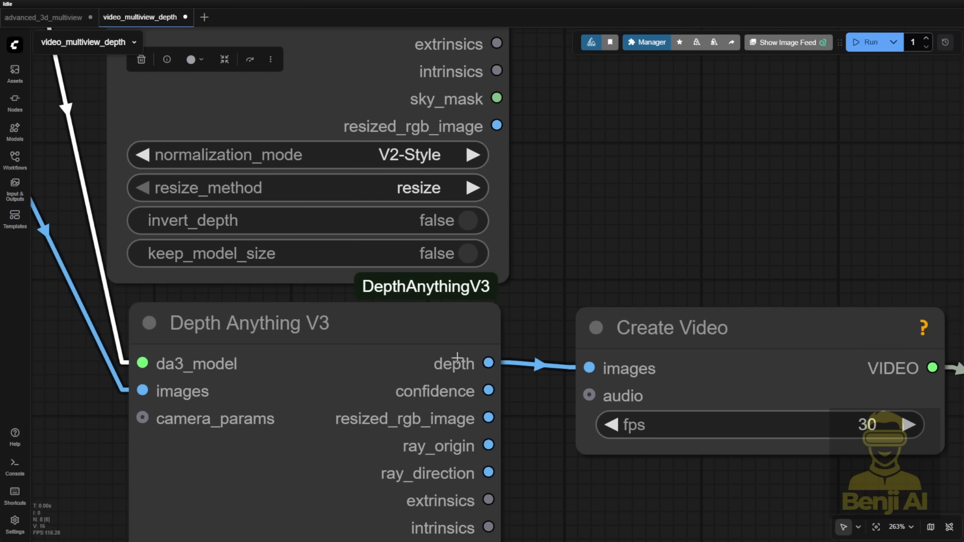
Run the video_multiview_depth workflow and select the Video Combine node fed by the Depth Anything V3 (Multi-View) node
scroll(457, 357, down, 9)
key(ctrl+Return)
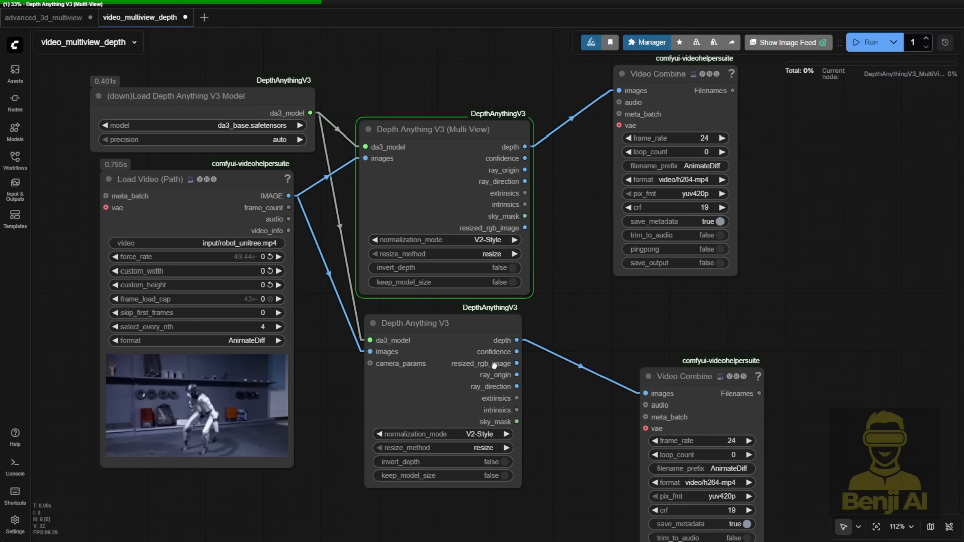
drag(690, 299, 535, 340)
click(578, 246)
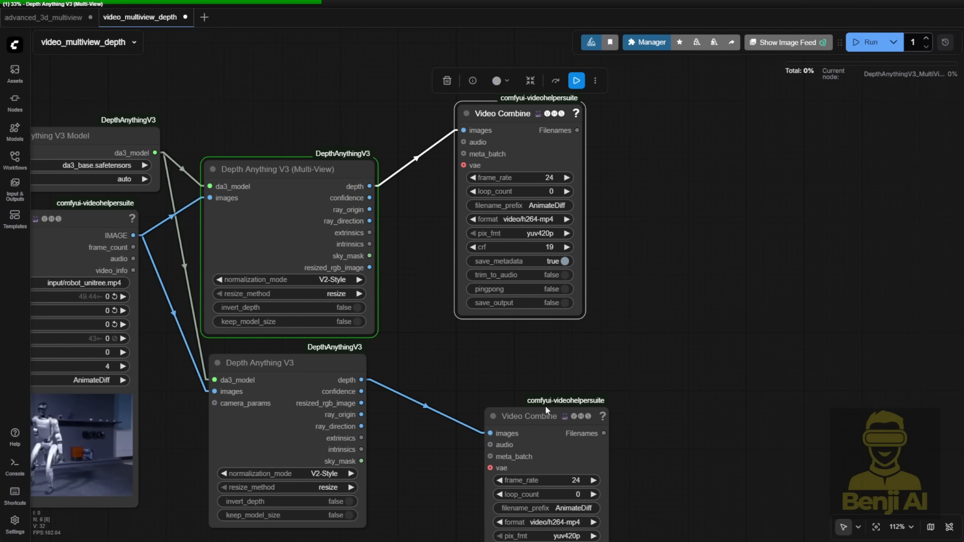
Place the two Video Combine nodes side by side to the right of the depth nodes and enlarge both video previews
drag(547, 408, 699, 344)
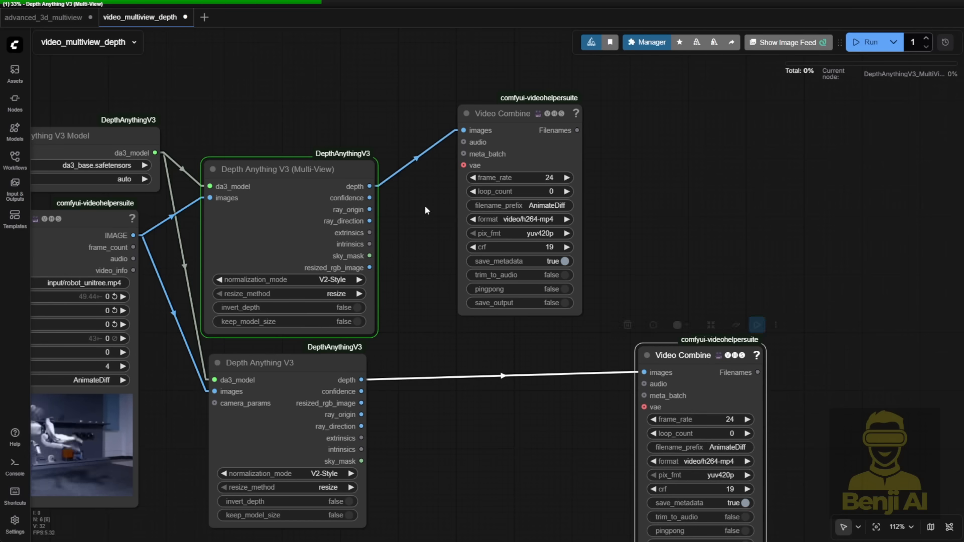
drag(505, 408, 398, 335)
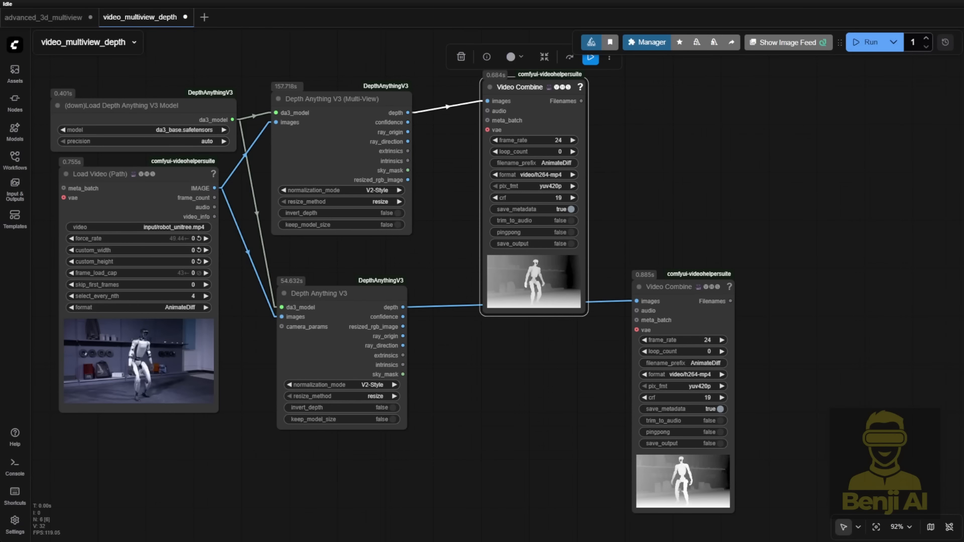
drag(511, 90, 467, 103)
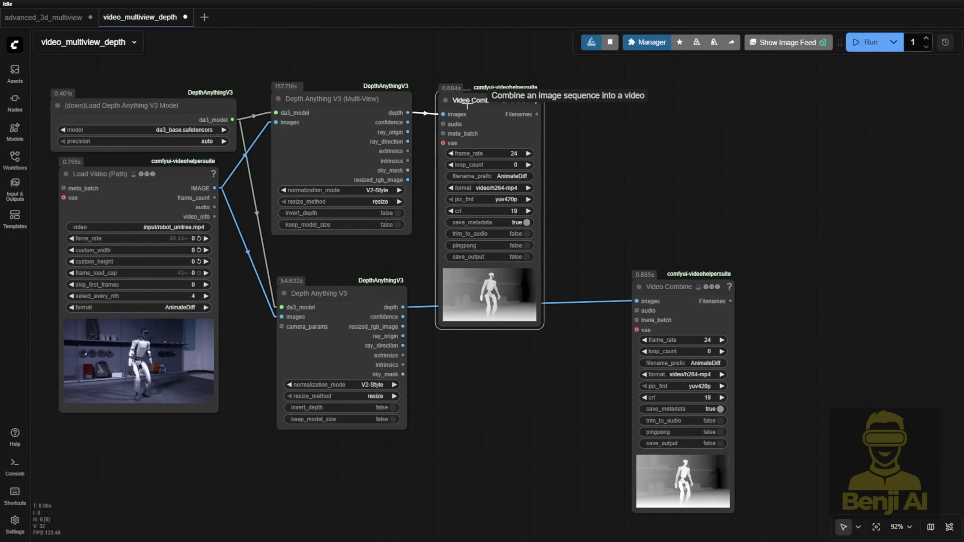
drag(542, 328, 617, 368)
drag(673, 288, 686, 127)
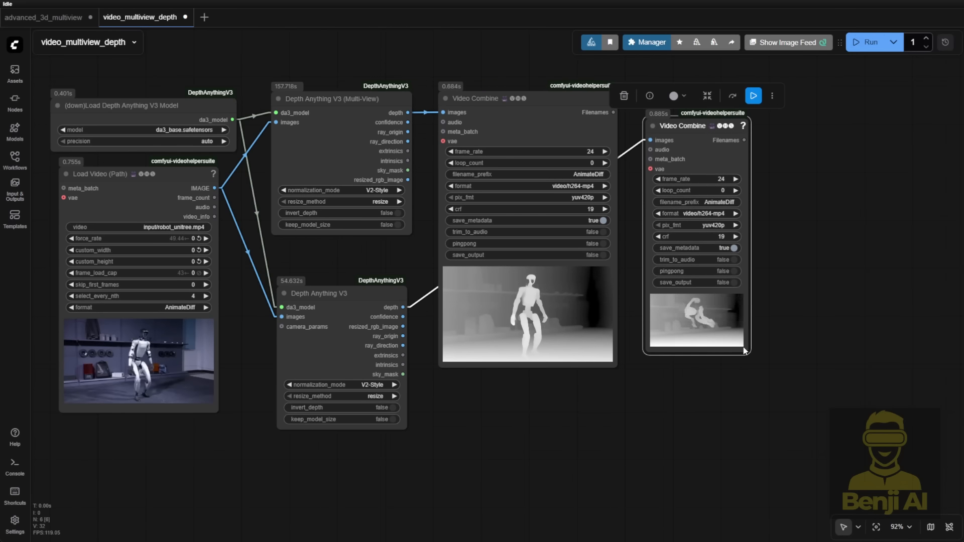
drag(744, 351, 904, 441)
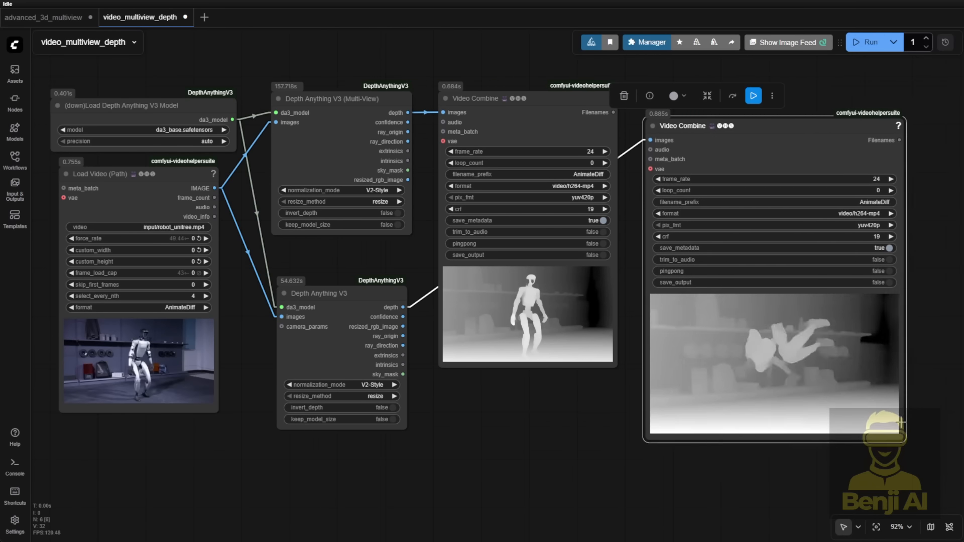
drag(780, 125, 823, 115)
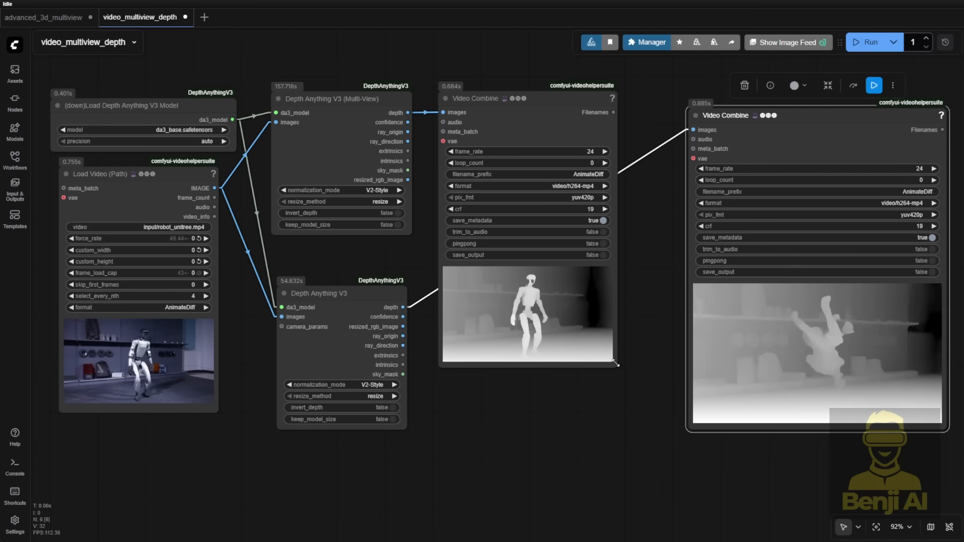
drag(613, 365, 679, 401)
mouse_move(576, 108)
mouse_down()
mouse_move(566, 120)
mouse_move(566, 104)
mouse_up()
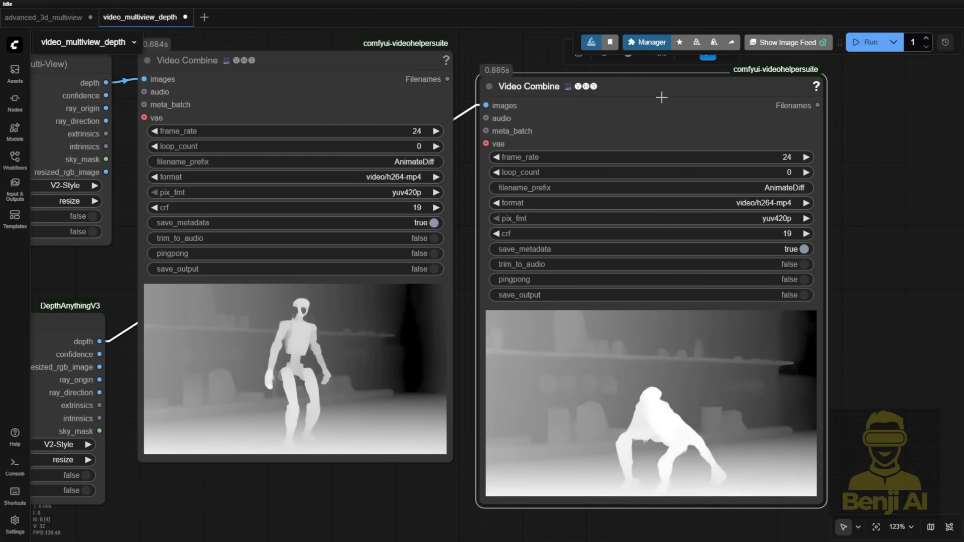
Sync the Video Combine previews and compare the Multi-View depth video with the single Depth Anything V3 depth video
right_click(371, 159)
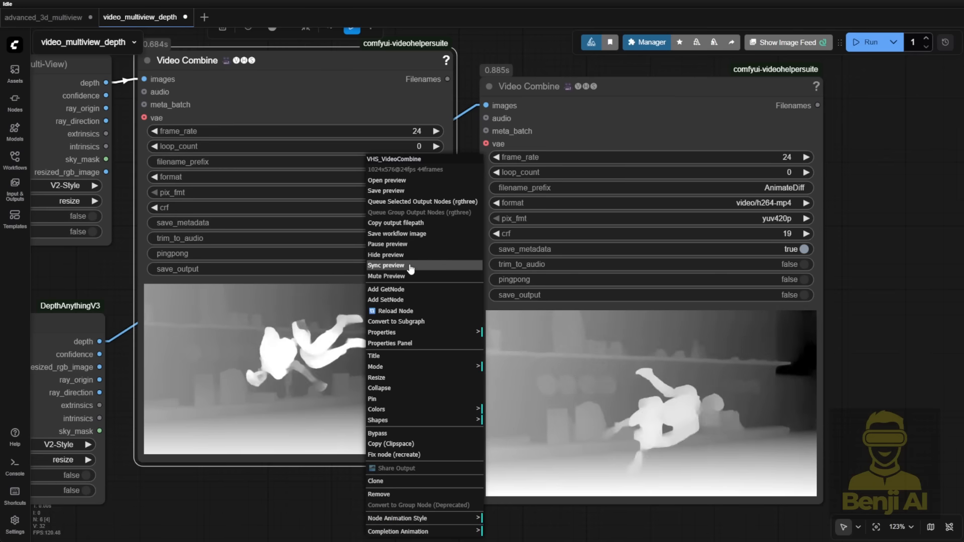
click(411, 266)
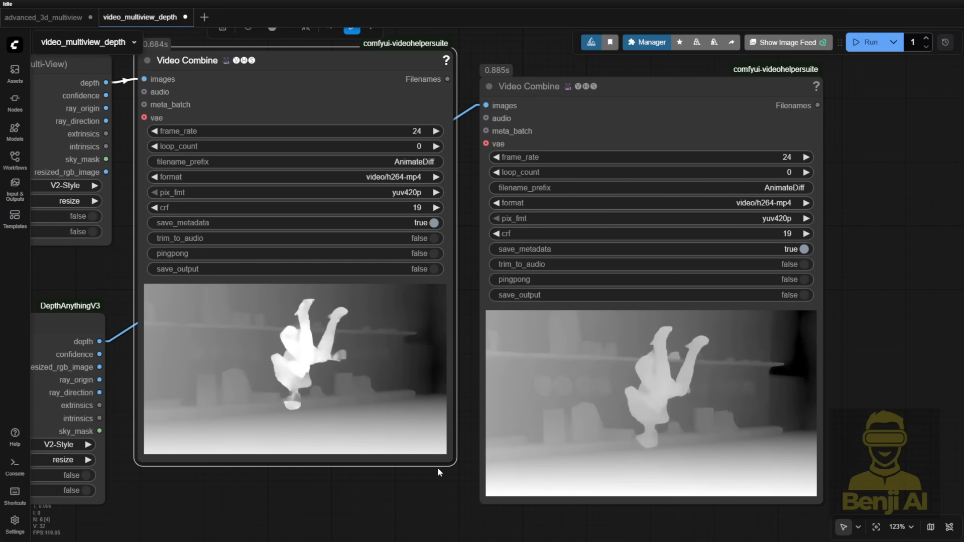
scroll(437, 486, up, 2)
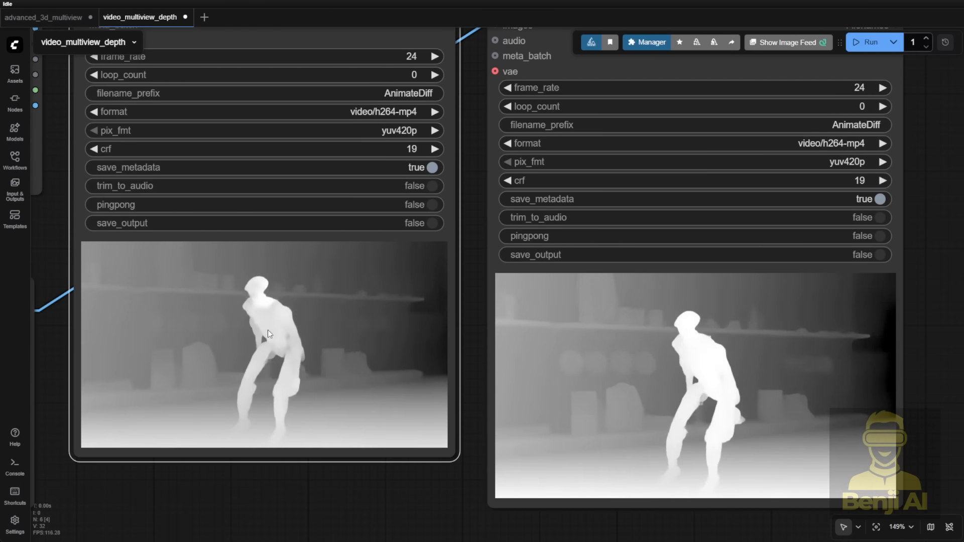
drag(441, 490, 310, 493)
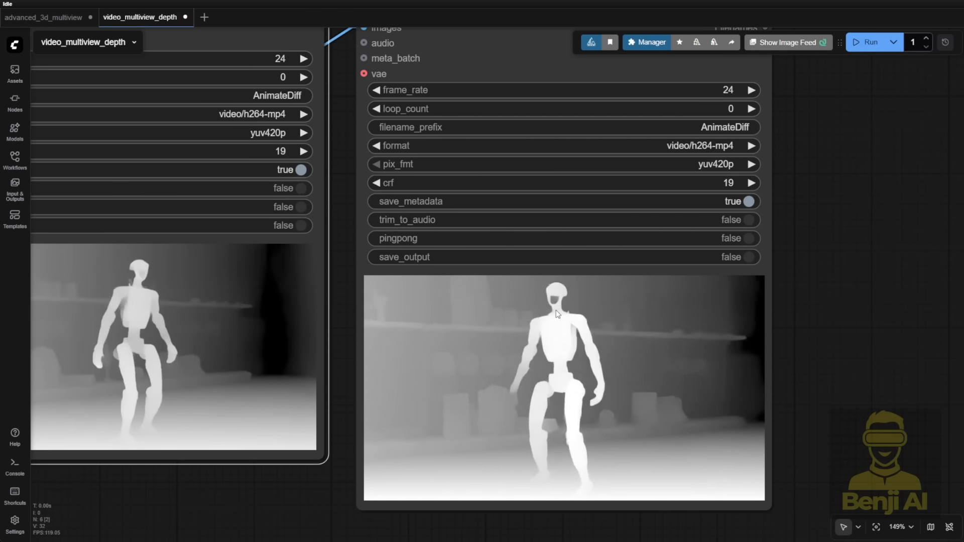
drag(341, 420, 479, 421)
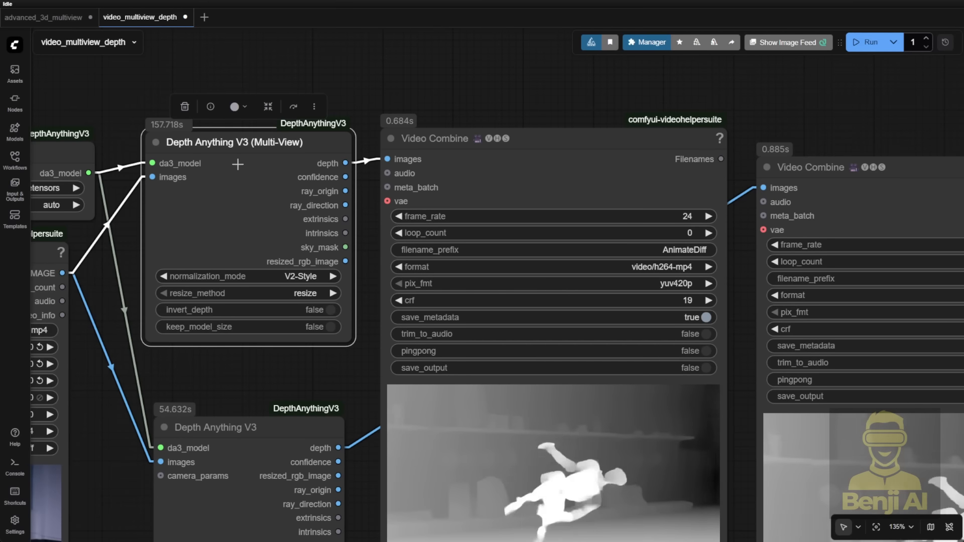
Examine the model choices in the Load Depth Anything V3 Model node and the Load Video (Path) settings feeding the Multi-View node
scroll(198, 142, up, 2)
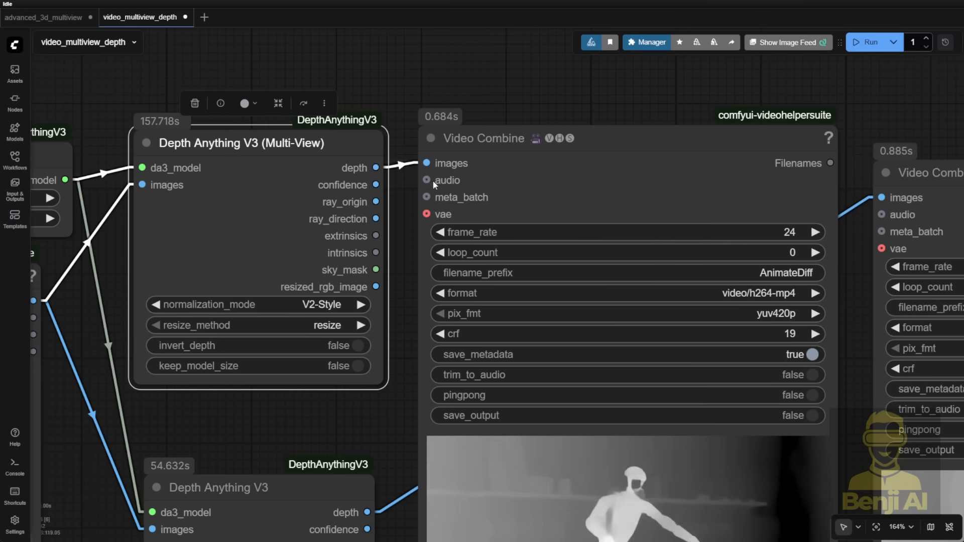
drag(375, 167, 379, 161)
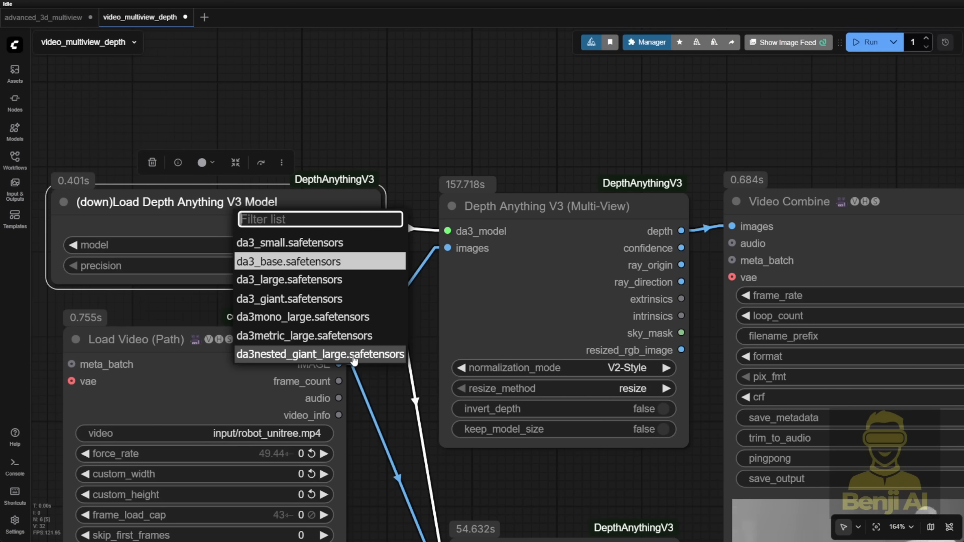
click(368, 451)
drag(381, 502, 383, 364)
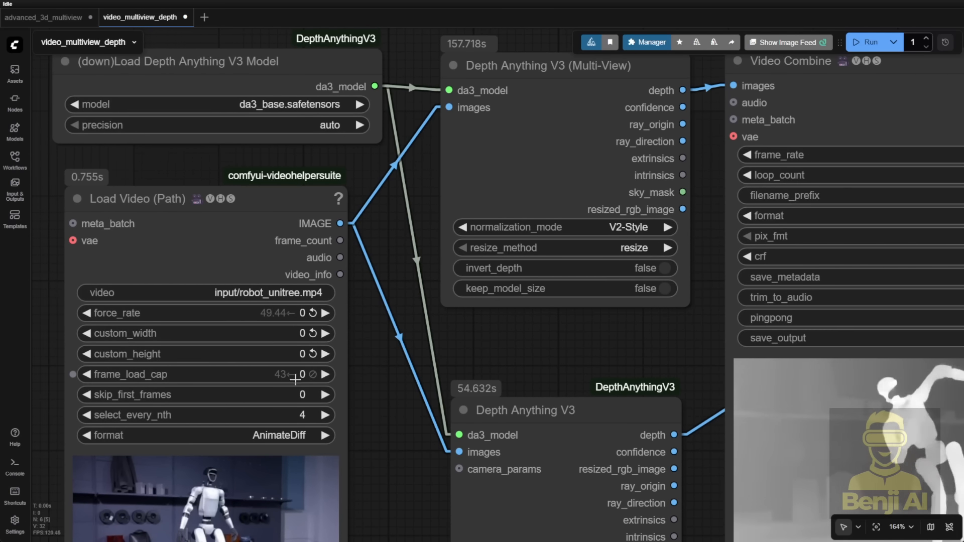
scroll(306, 376, up, 3)
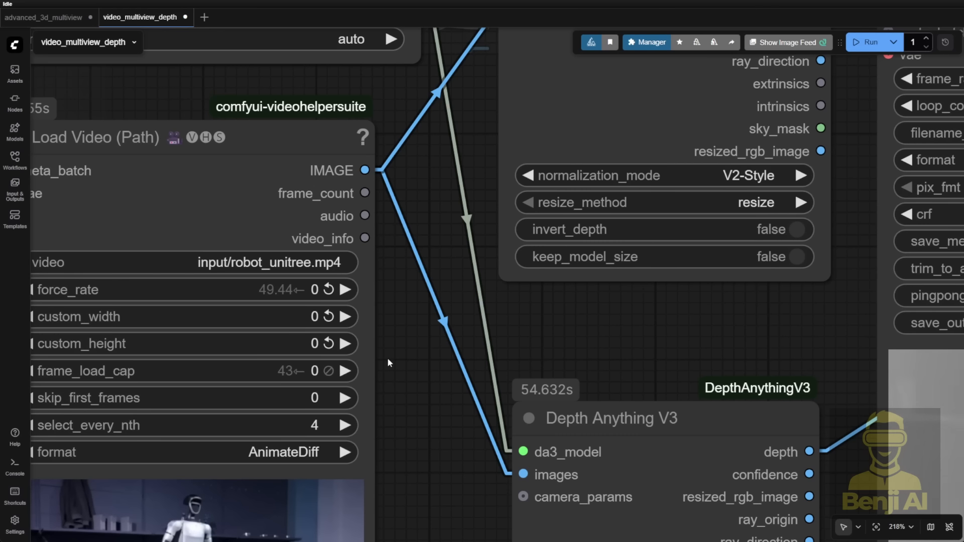
scroll(399, 345, down, 3)
scroll(314, 236, up, 3)
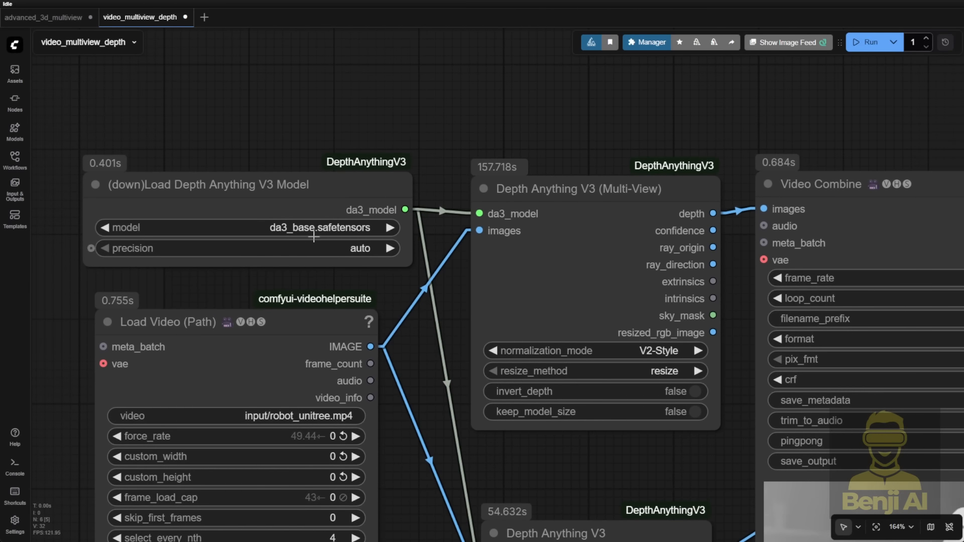
drag(577, 105, 354, 74)
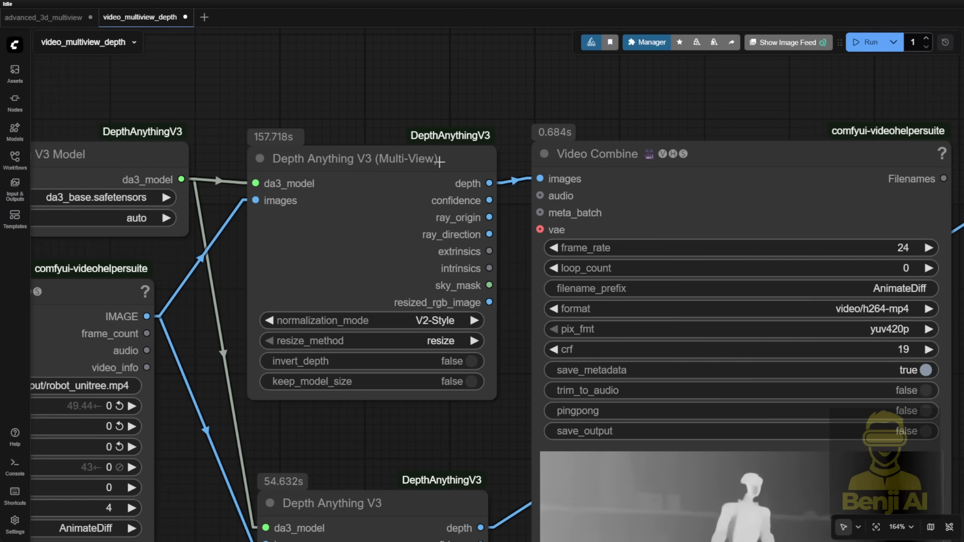
click(414, 160)
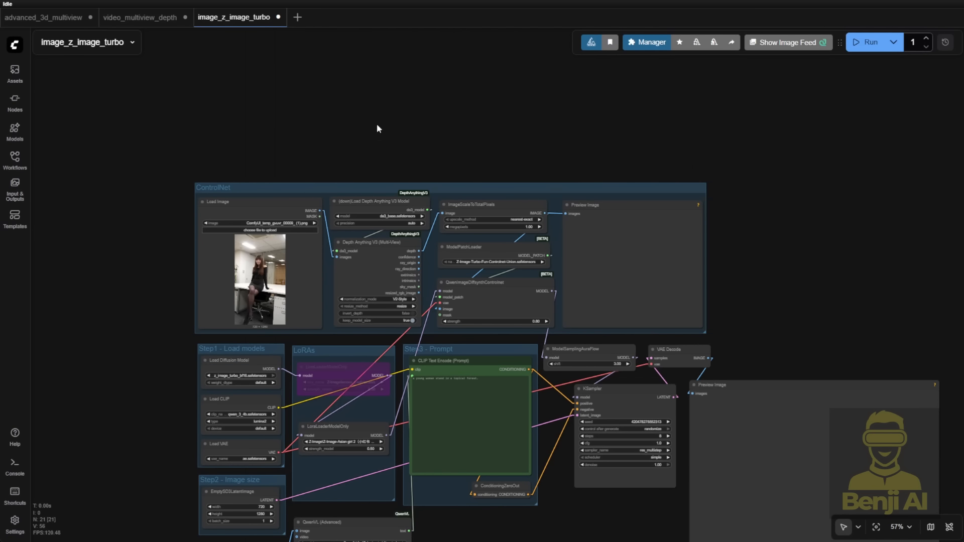
Look over the image_z_image_turbo workflow, from its model, LoRA and prompt groups to the ControlNet group
drag(367, 157, 298, 14)
scroll(204, 245, up, 3)
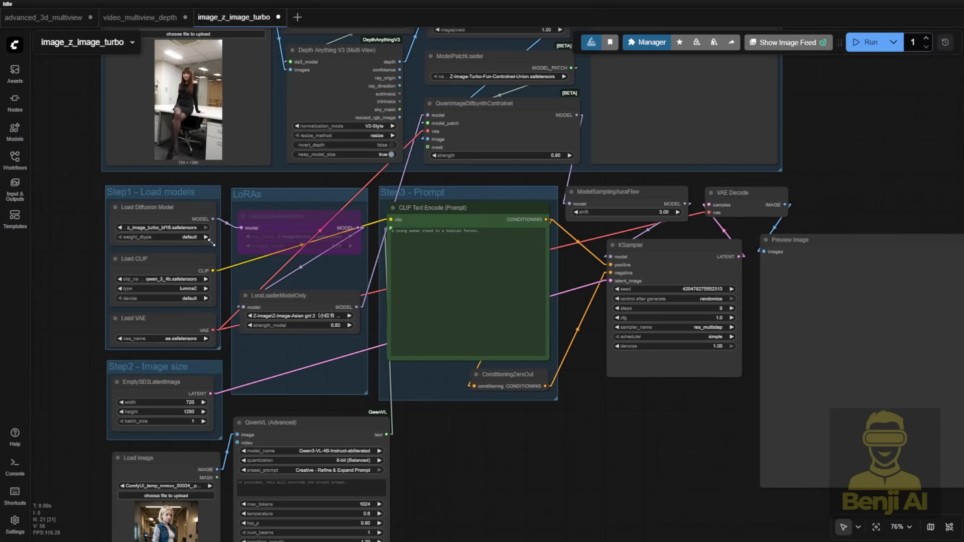
scroll(211, 243, down, 3)
drag(439, 401, 432, 533)
scroll(378, 134, up, 2)
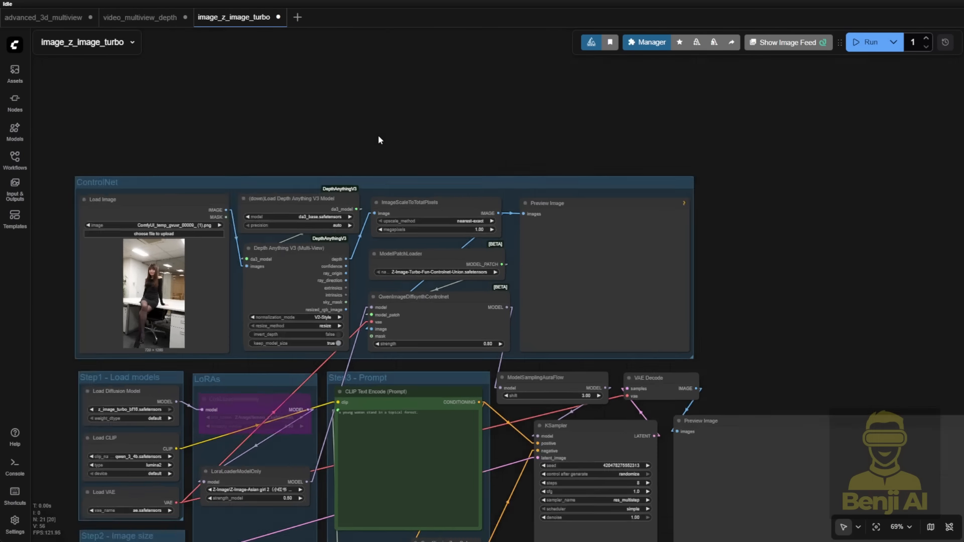
scroll(378, 137, up, 6)
drag(374, 161, 369, 87)
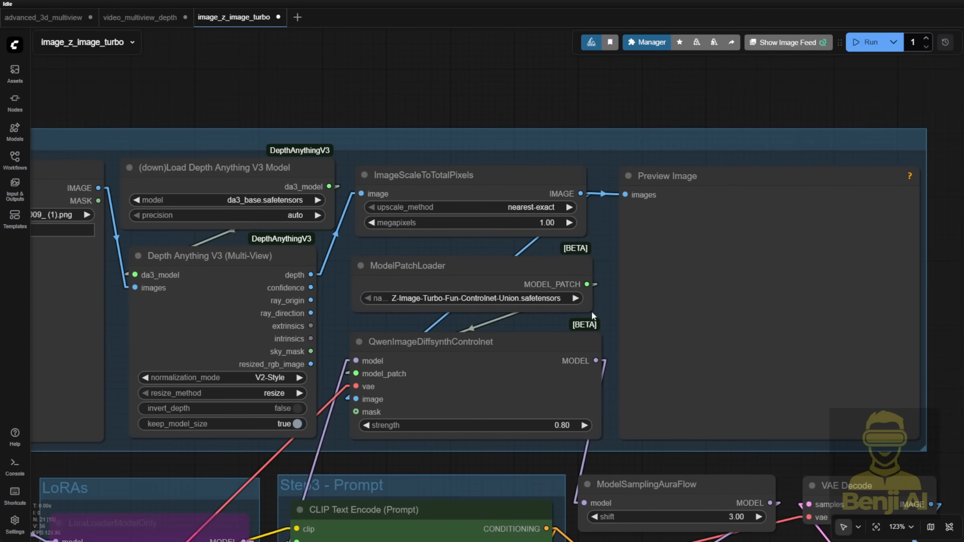
Widen the ModelPatchLoader node to fit the Z-Image-Turbo-Fun-Controlnet-Union.safetensors name and recentre it above QwenImageDiffsynthControlnet
scroll(567, 306, up, 4)
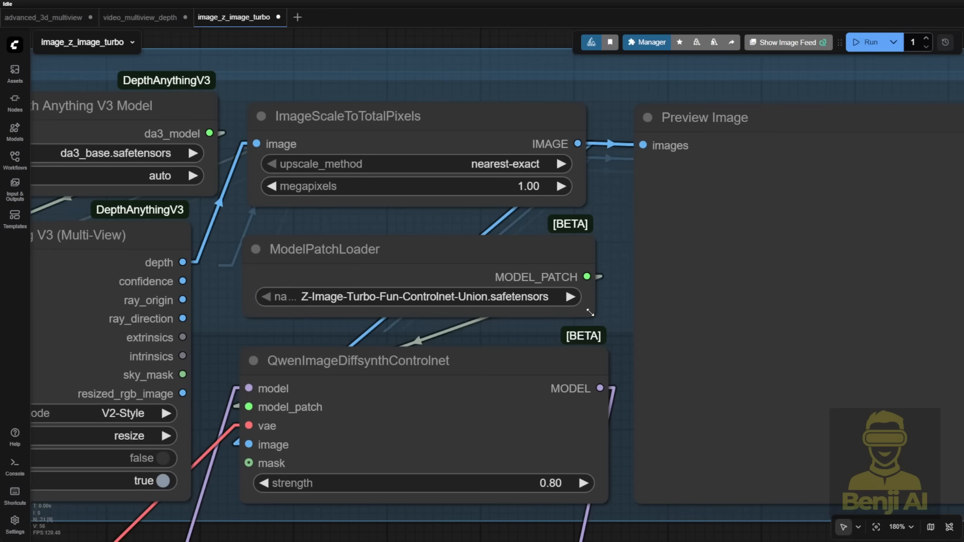
drag(590, 313, 639, 306)
drag(542, 248, 516, 249)
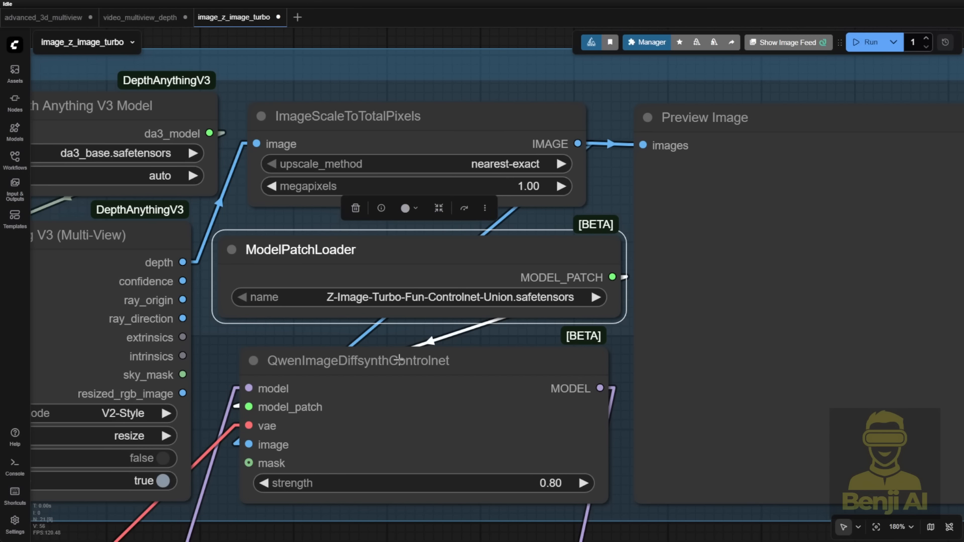
Re-link the ModelPatchLoader's MODEL_PATCH output to the model_patch input of QwenImageDiffsynthControlnet and select that ControlNet node
scroll(477, 421, up, 4)
drag(670, 210, 216, 402)
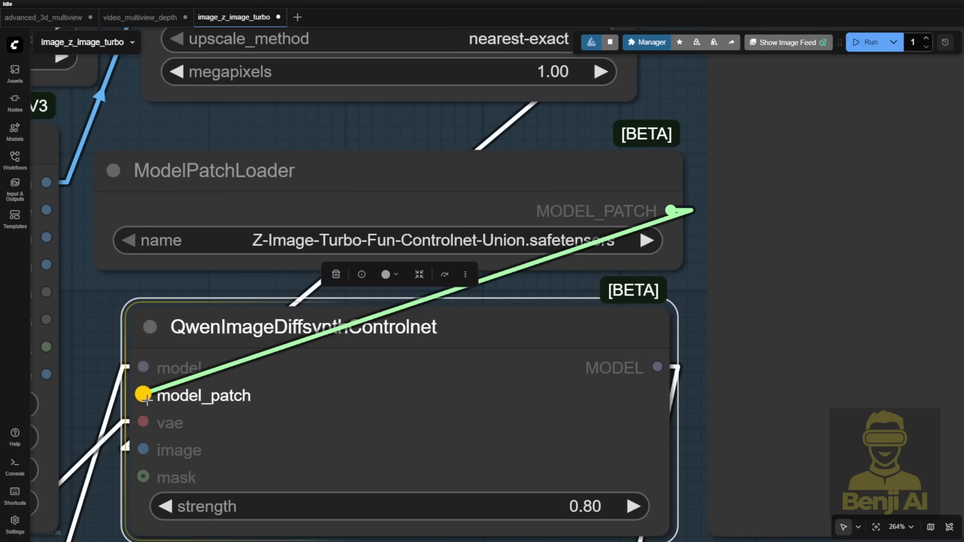
drag(147, 400, 143, 394)
click(100, 324)
drag(104, 323, 182, 184)
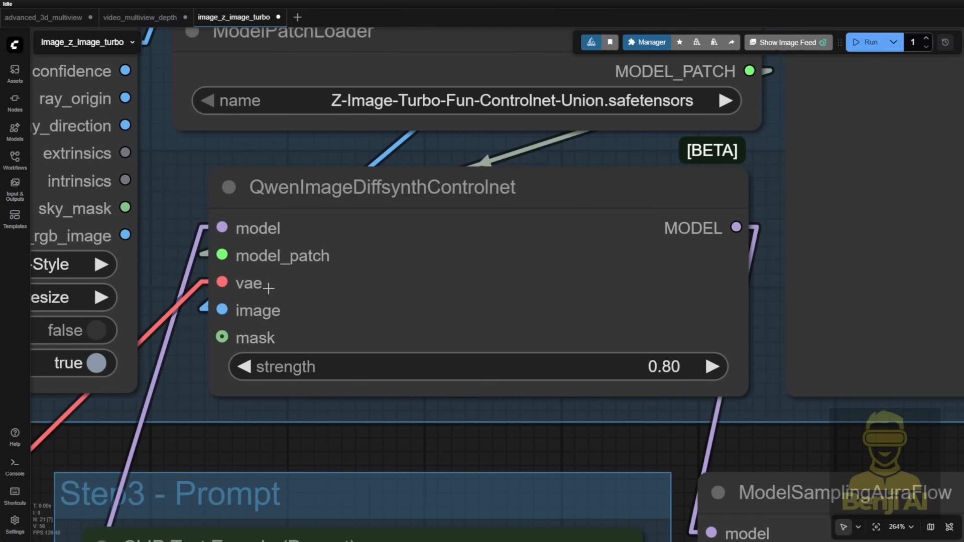
click(288, 322)
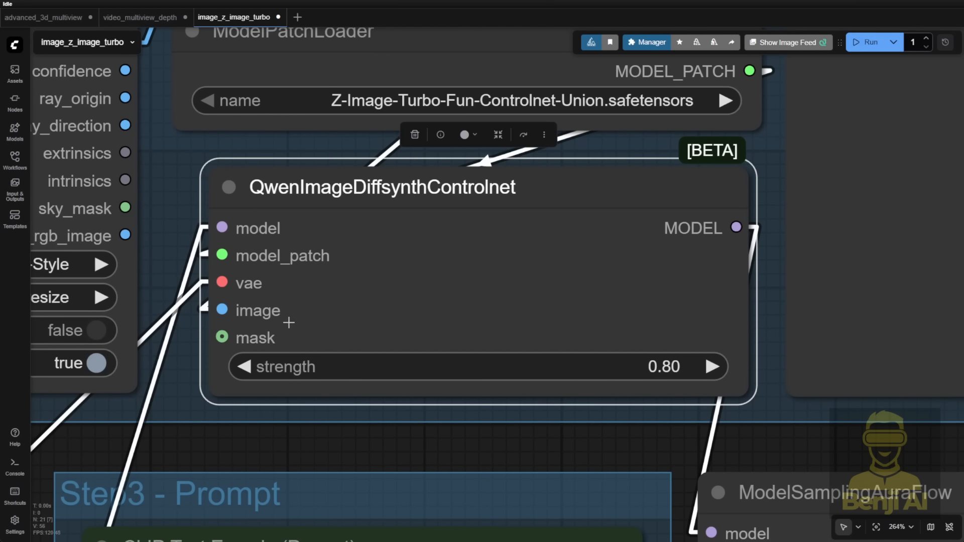
Follow the Multi-View node's depth output through ImageScaleToTotalPixels to the image input of QwenImageDiffsynthControlnet
scroll(233, 417, down, 5)
drag(228, 439, 490, 507)
click(284, 268)
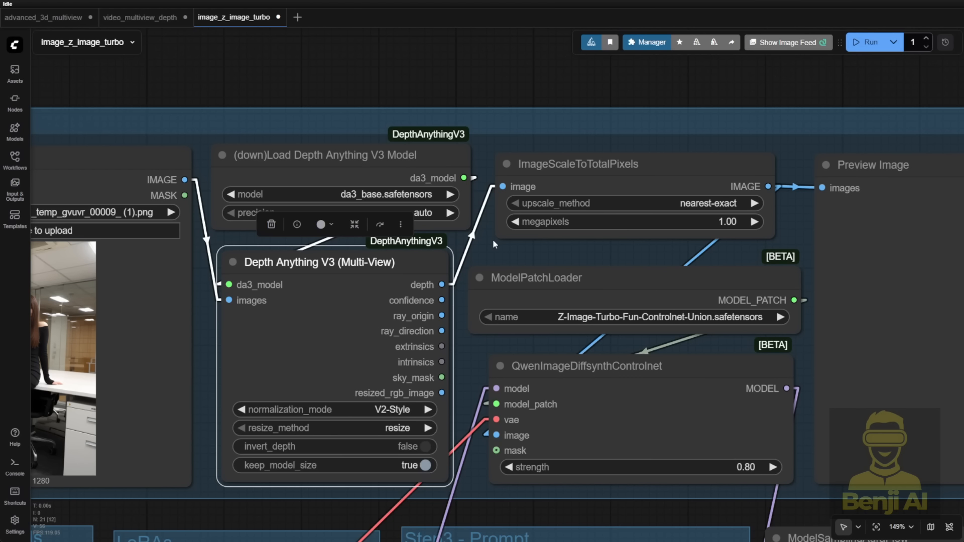
scroll(502, 442, up, 3)
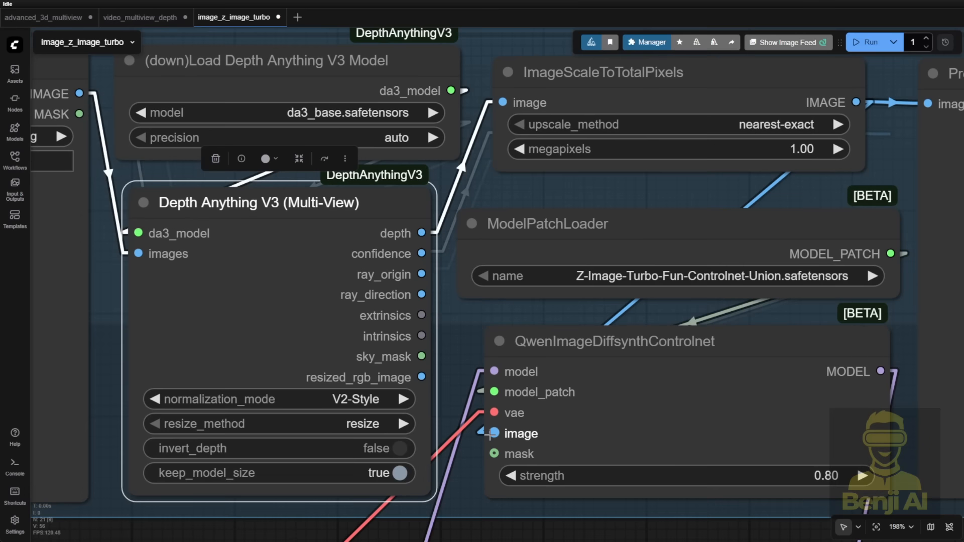
scroll(494, 433, down, 3)
drag(200, 342, 370, 333)
Detach the Load Image link from the images input of Depth Anything V3 (Multi-View) and reconnect it there
click(232, 147)
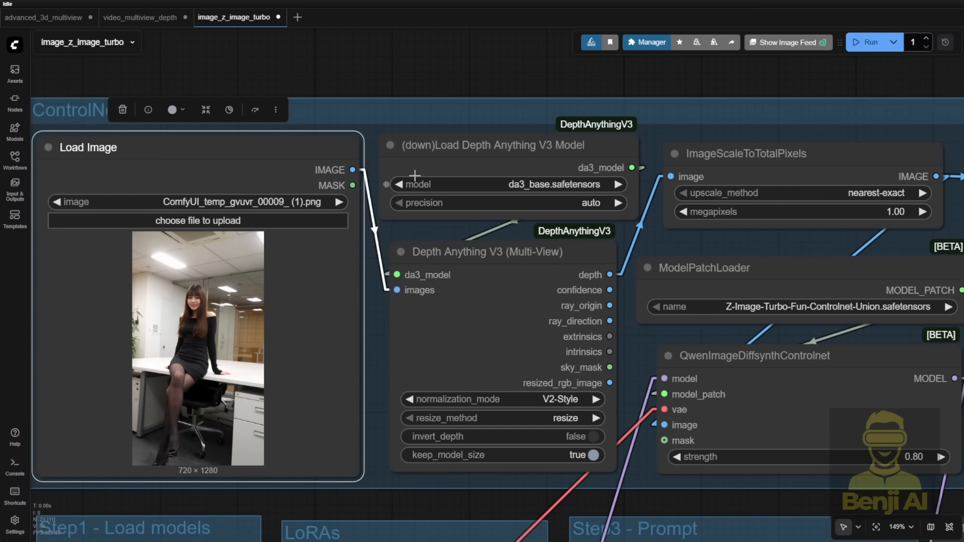
drag(396, 290, 338, 151)
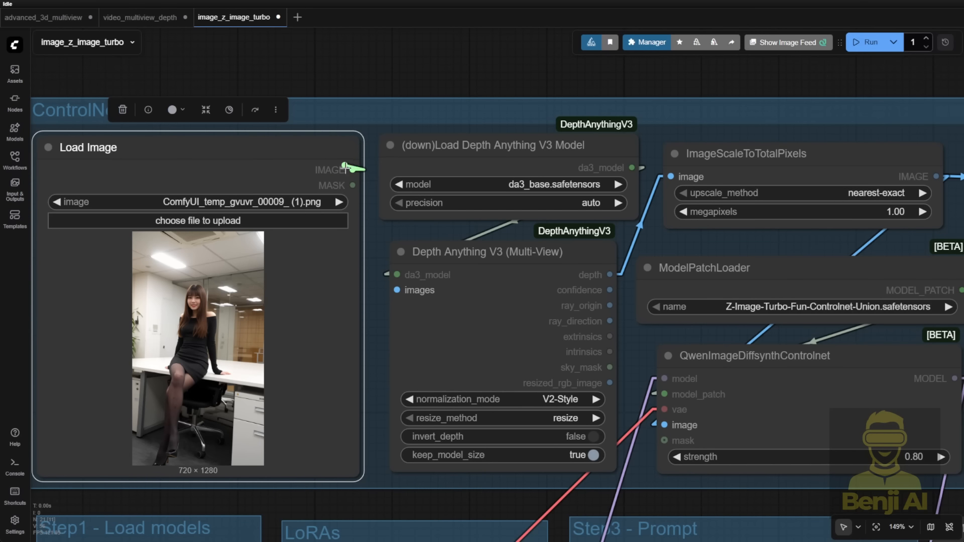
drag(364, 244, 397, 290)
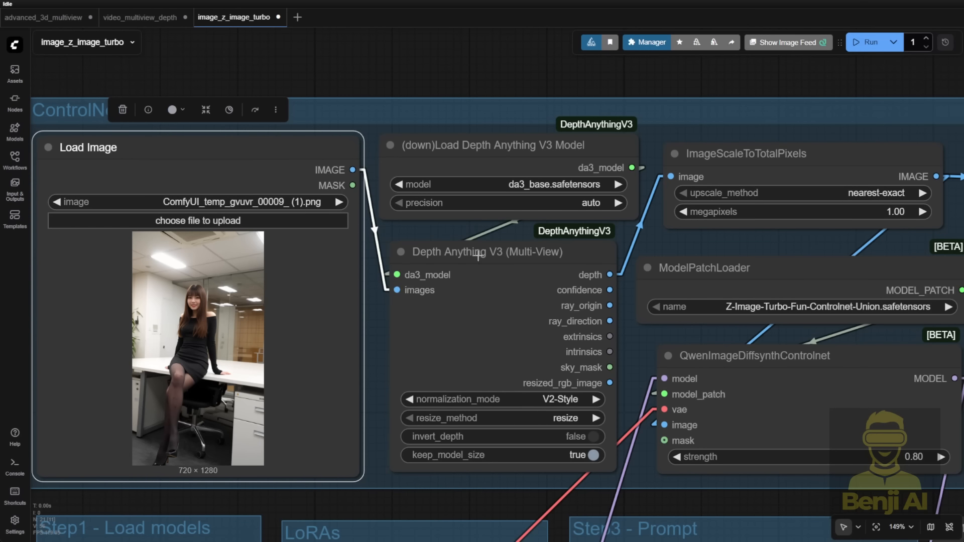
Examine the inputs and outputs of the Depth Anything V3 (Multi-View) node in the ControlNet group
scroll(467, 261, up, 4)
click(440, 255)
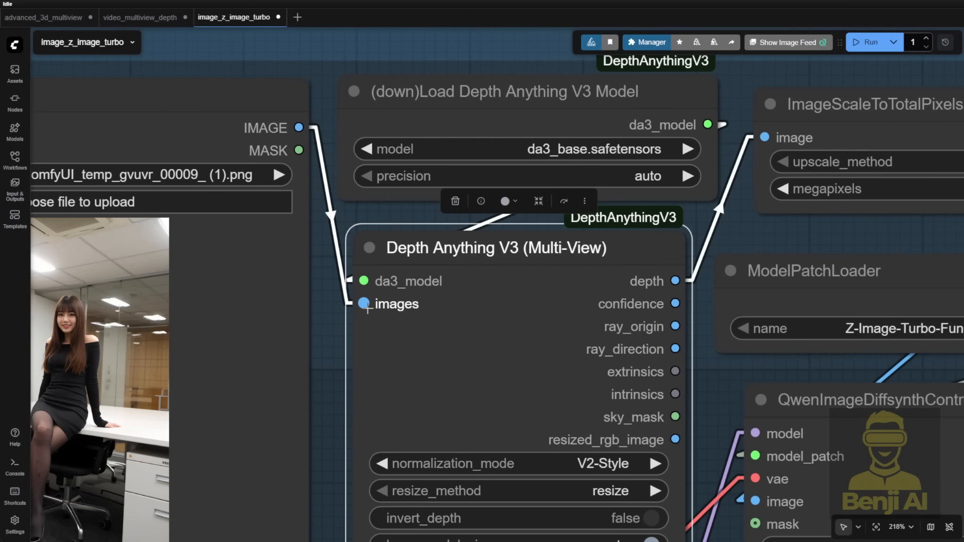
scroll(368, 309, down, 3)
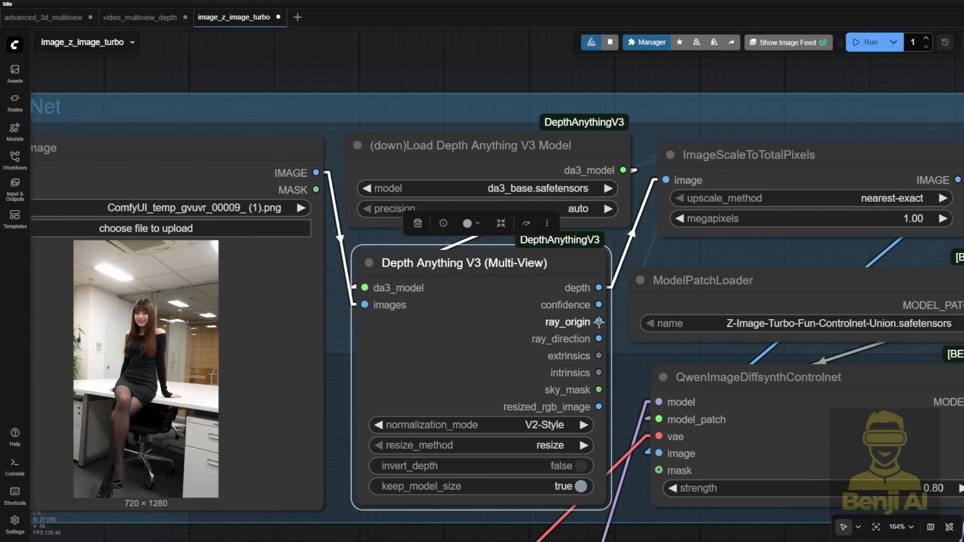
scroll(563, 285, up, 3)
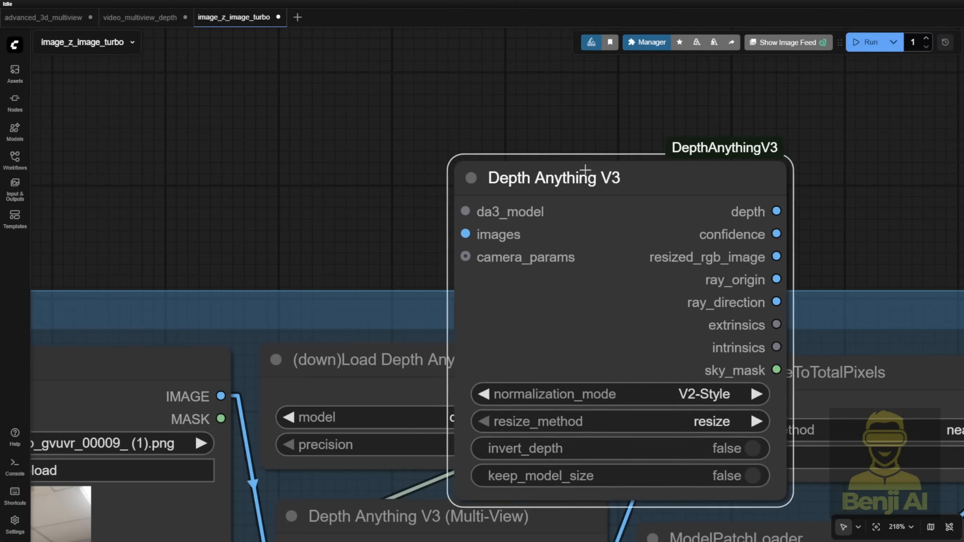
Move the standalone Depth Anything V3 node up above the ControlNet group to compare it with the Multi-View node
drag(549, 184, 551, 132)
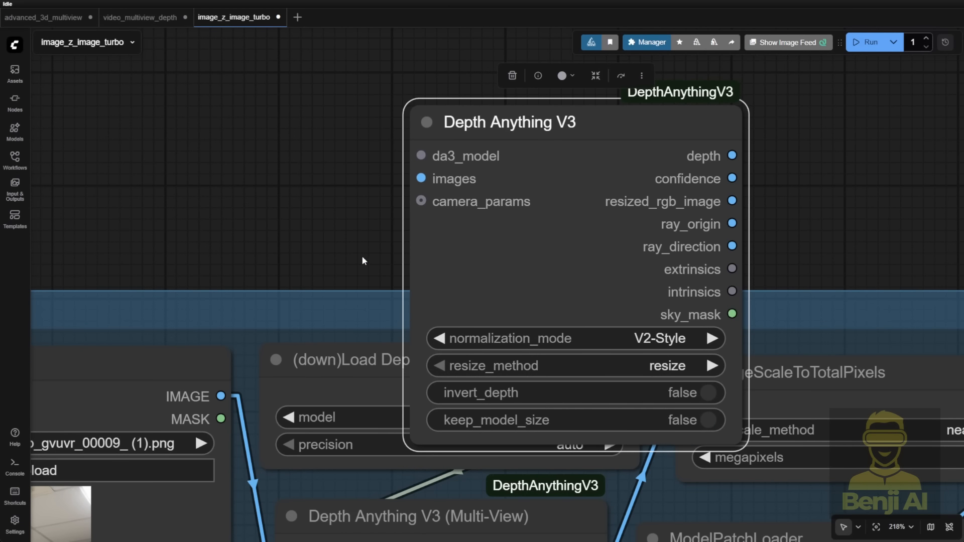
scroll(361, 255, down, 2)
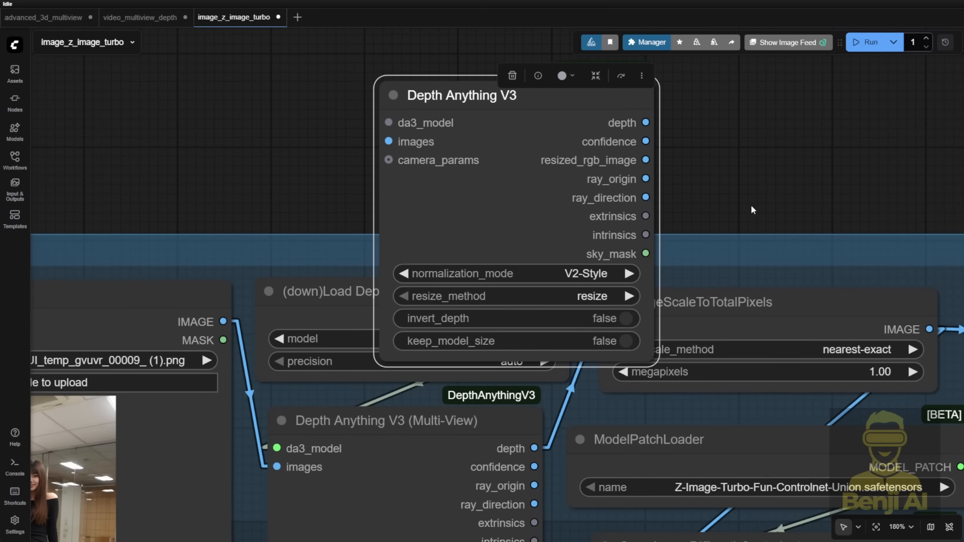
drag(751, 207, 646, 254)
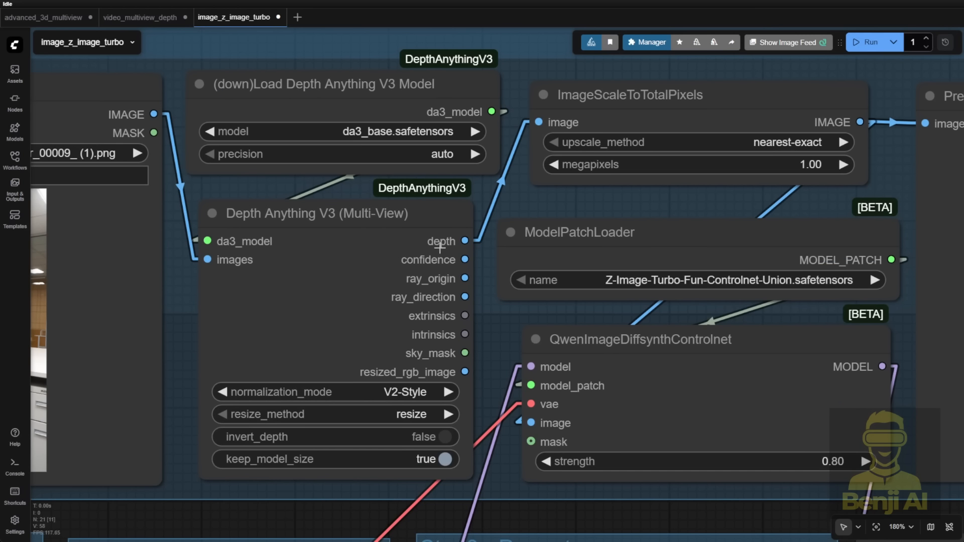
Select the ModelPatchLoader and examine its Z-Image-Turbo-Fun-Controlnet-Union.safetensors model and its link to QwenImageDiffsynthControlnet
scroll(439, 246, up, 4)
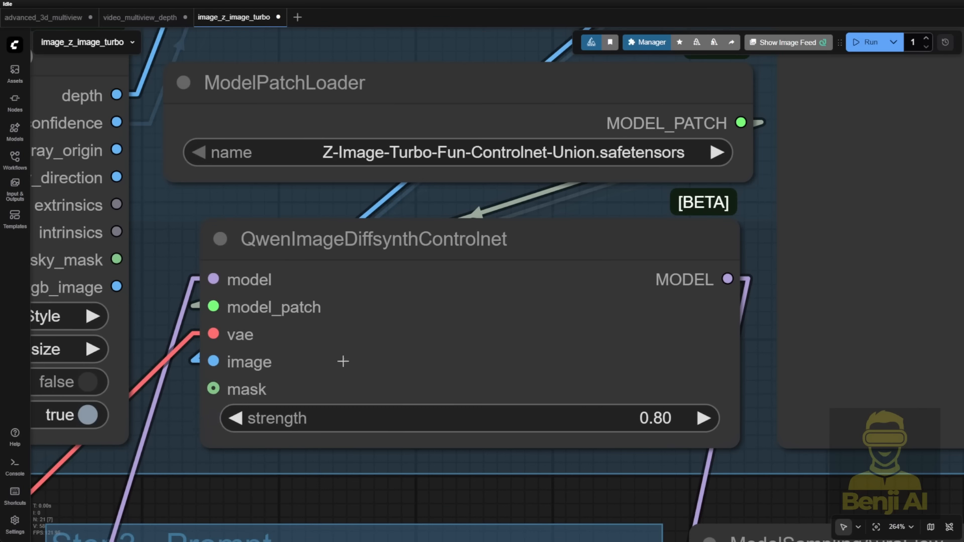
click(468, 159)
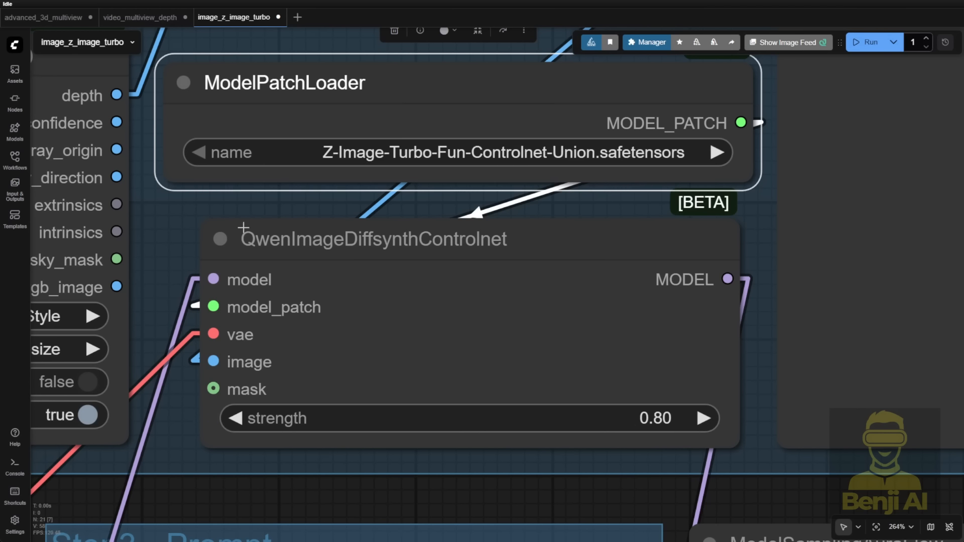
scroll(251, 379, down, 6)
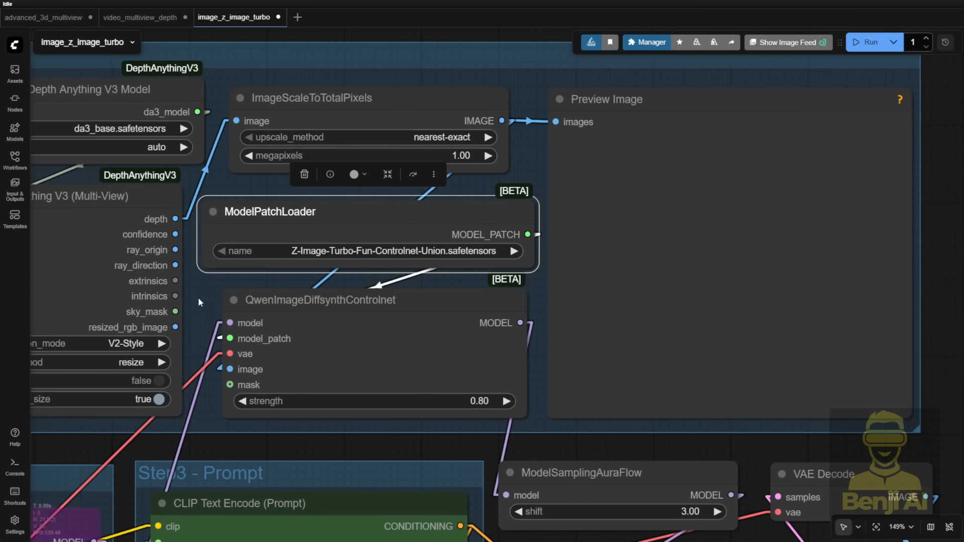
Examine the Step1 model loaders, the LoRA loaders and their connection into the ControlNet group
scroll(199, 302, down, 4)
drag(237, 404, 533, 168)
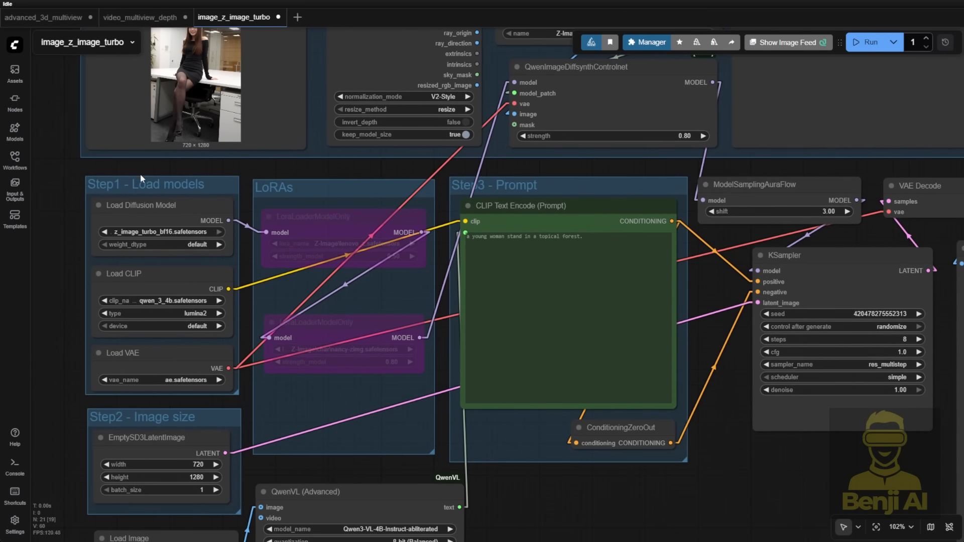
scroll(108, 236, up, 3)
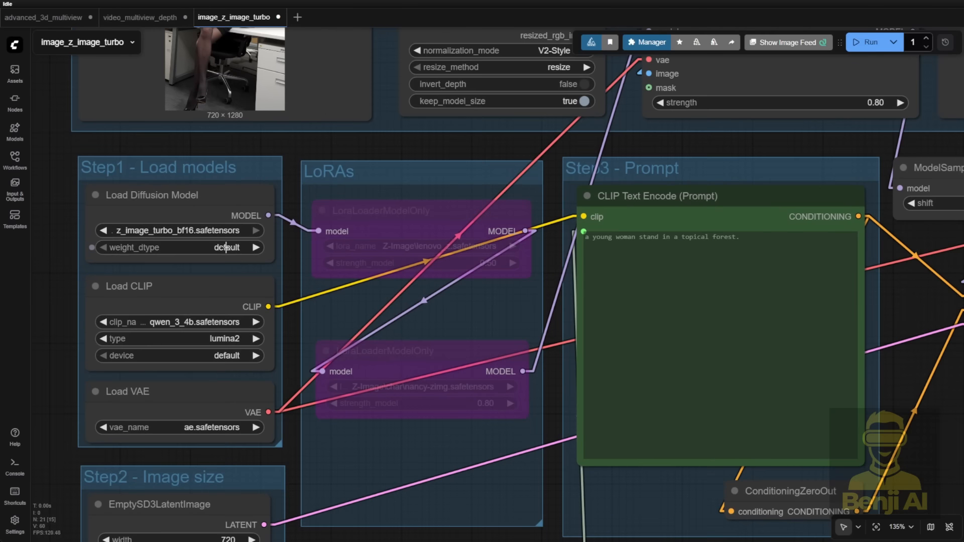
scroll(319, 289, down, 3)
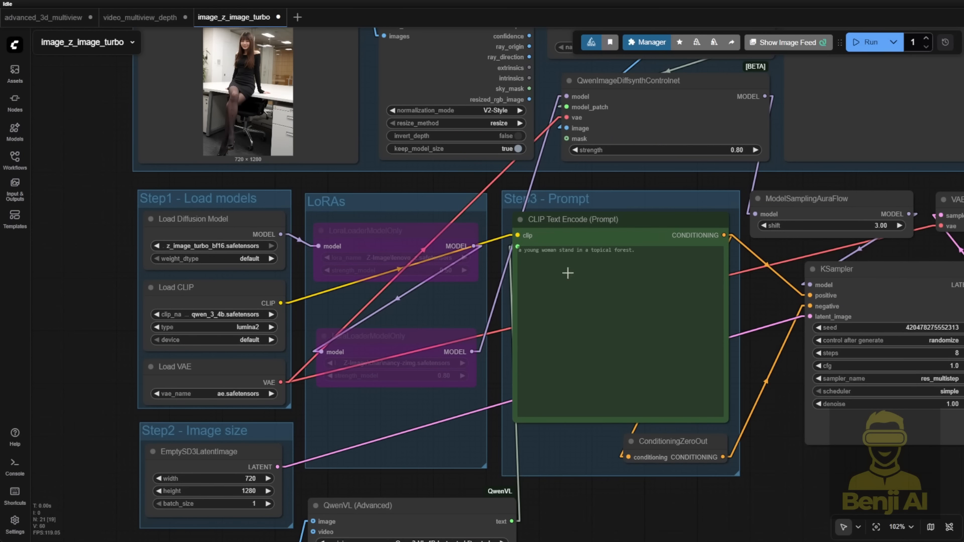
drag(577, 173, 487, 304)
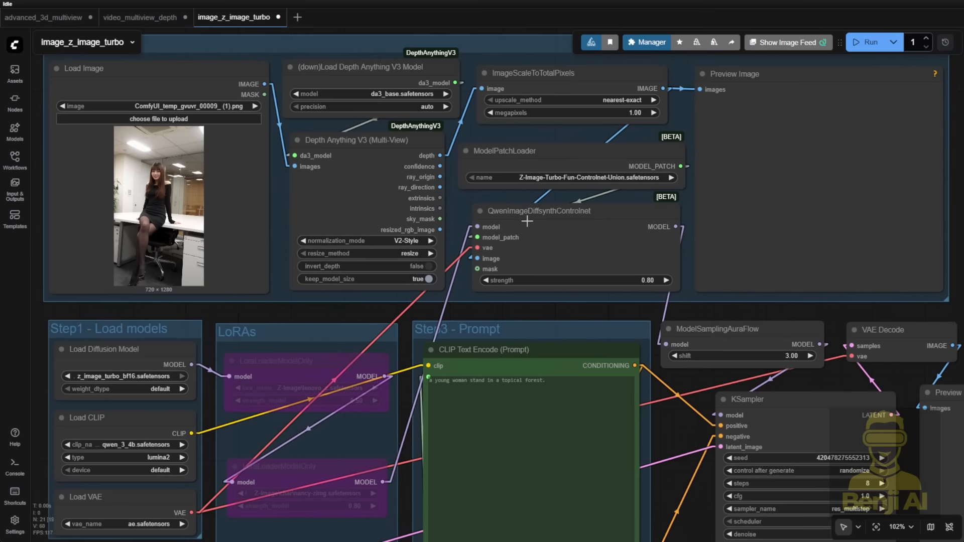
click(483, 216)
scroll(482, 216, up, 4)
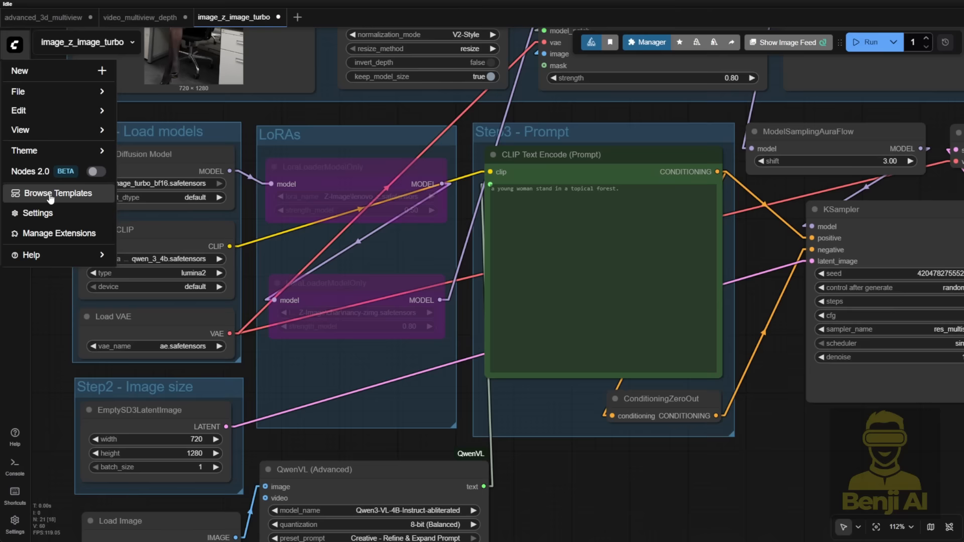
Open the Z-Image-Turbo Text to Image template from the template library and close its workflow again
click(63, 189)
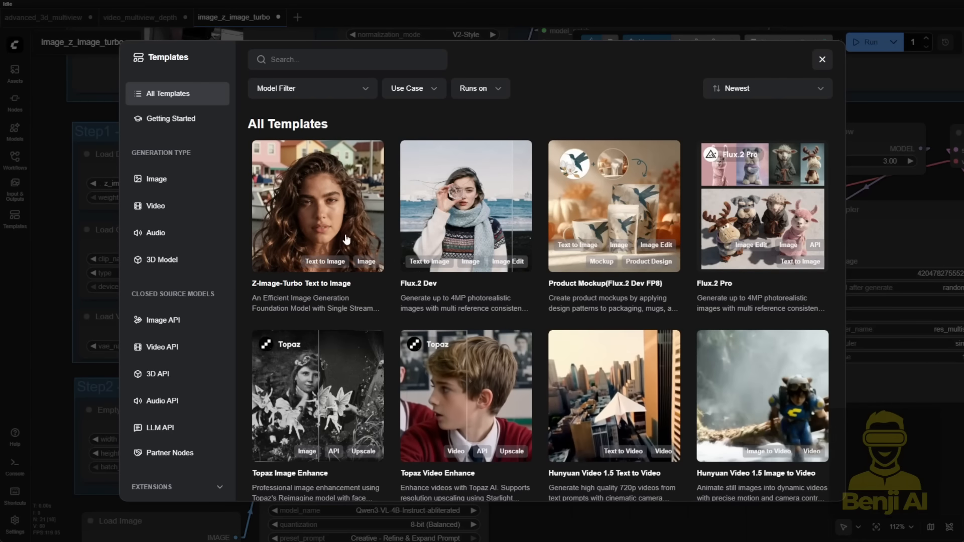
click(345, 216)
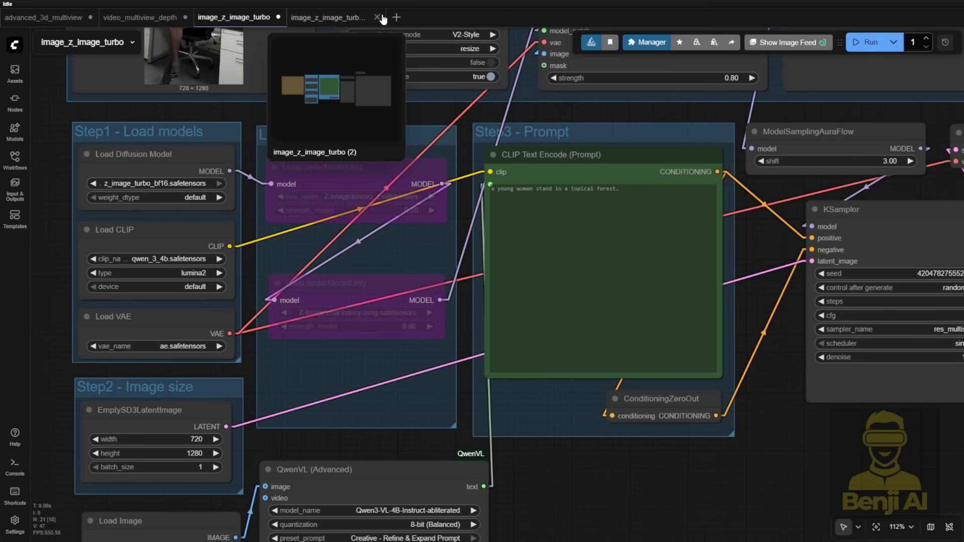
click(378, 17)
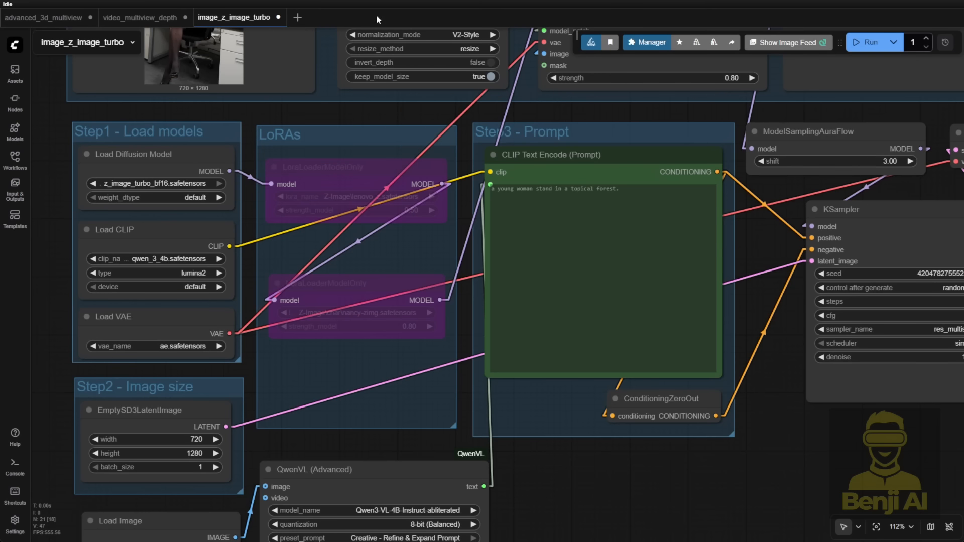
Trace the reference image from Load Image through QwenVL (Advanced) into the CLIP Text Encode prompt
scroll(574, 282, down, 5)
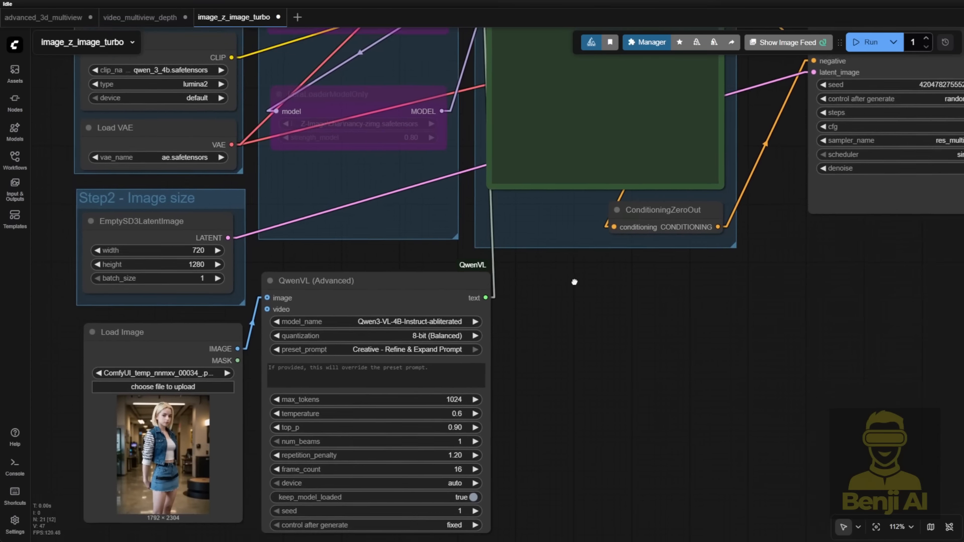
drag(574, 282, 581, 282)
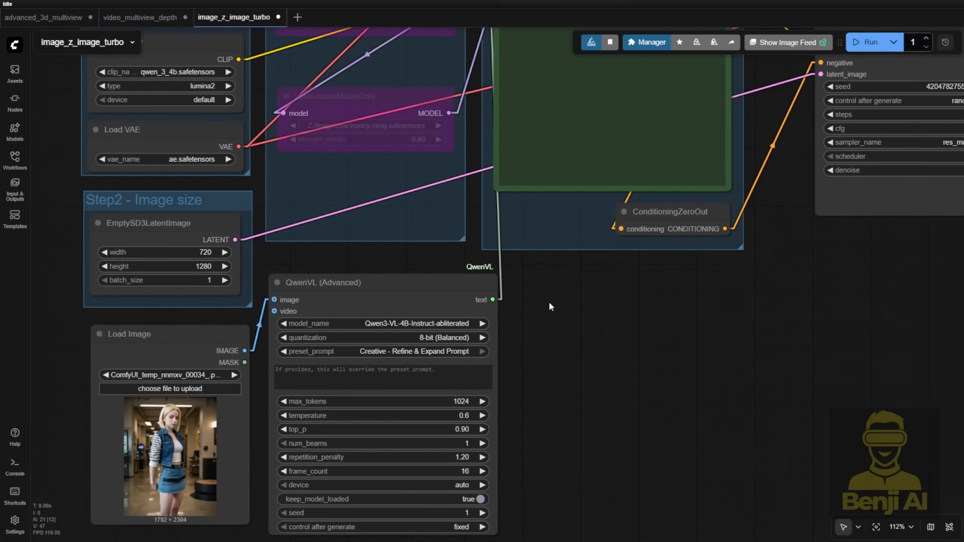
scroll(549, 301, up, 3)
click(525, 113)
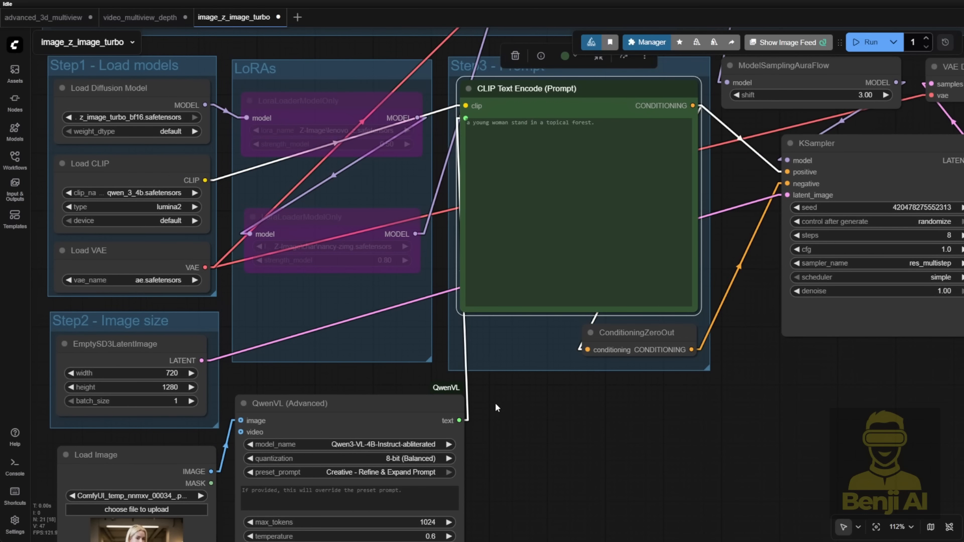
scroll(494, 403, down, 4)
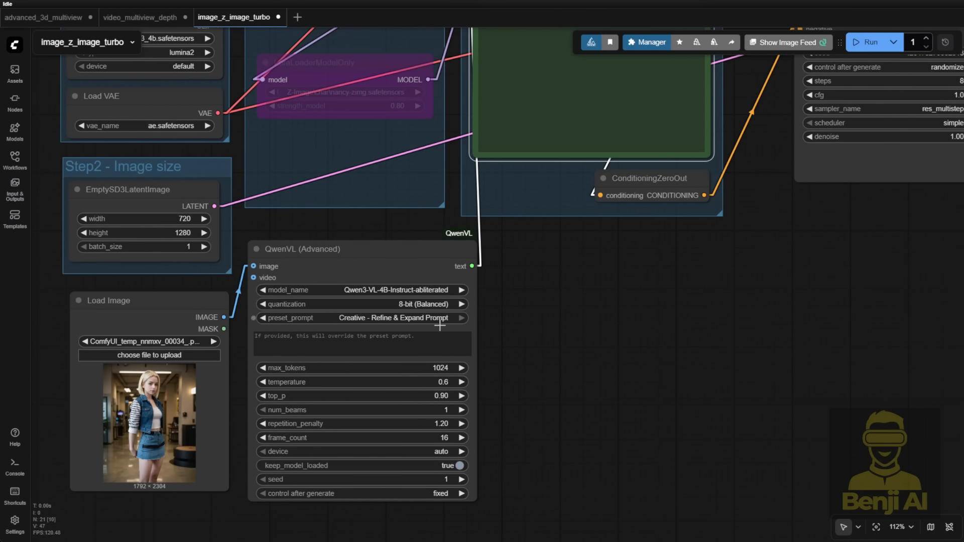
scroll(346, 315, up, 3)
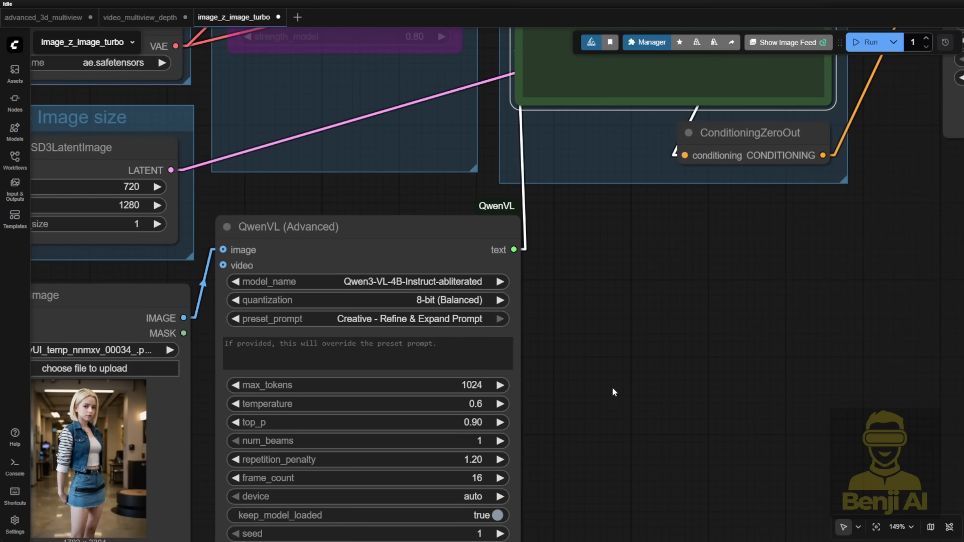
Review the ControlNet group's input image and settings and run the workflow
scroll(612, 387, down, 9)
scroll(141, 177, up, 8)
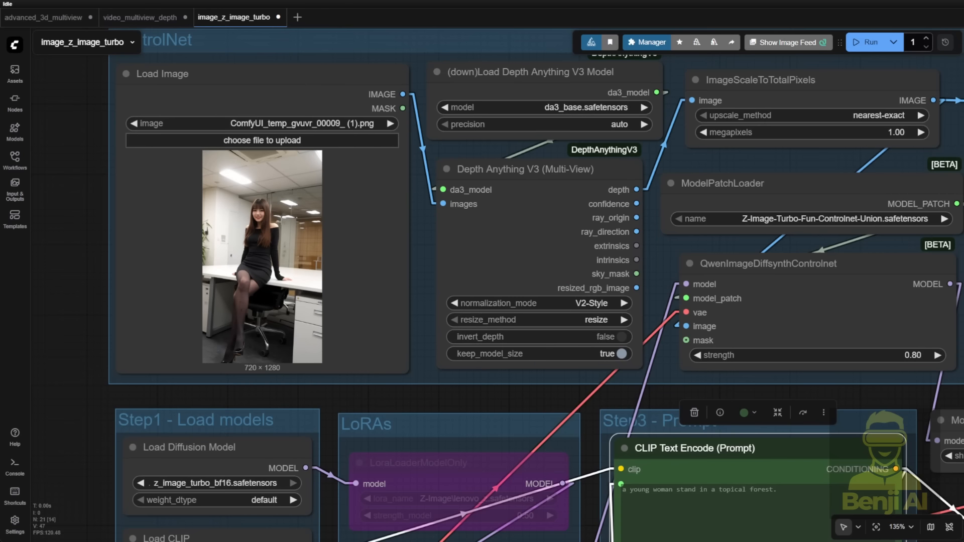
scroll(381, 378, down, 10)
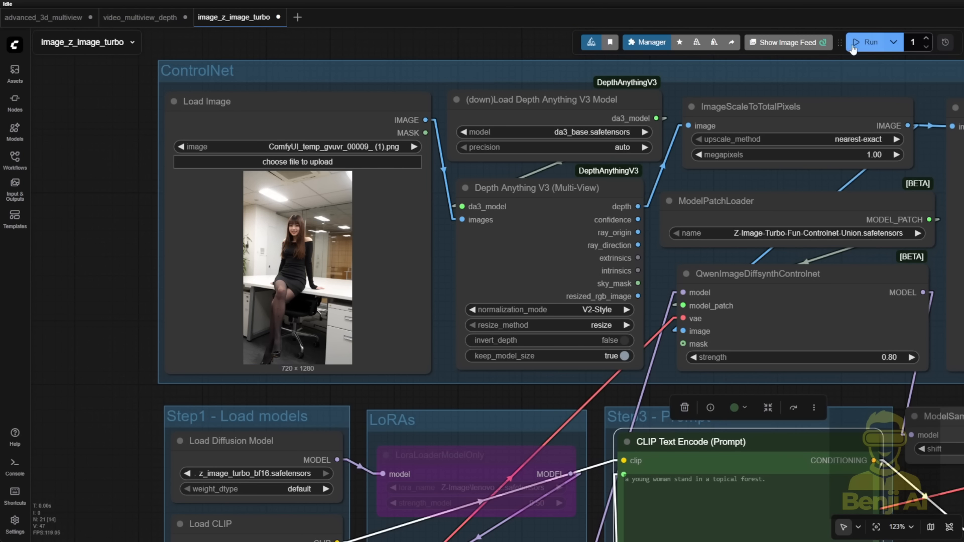
click(865, 42)
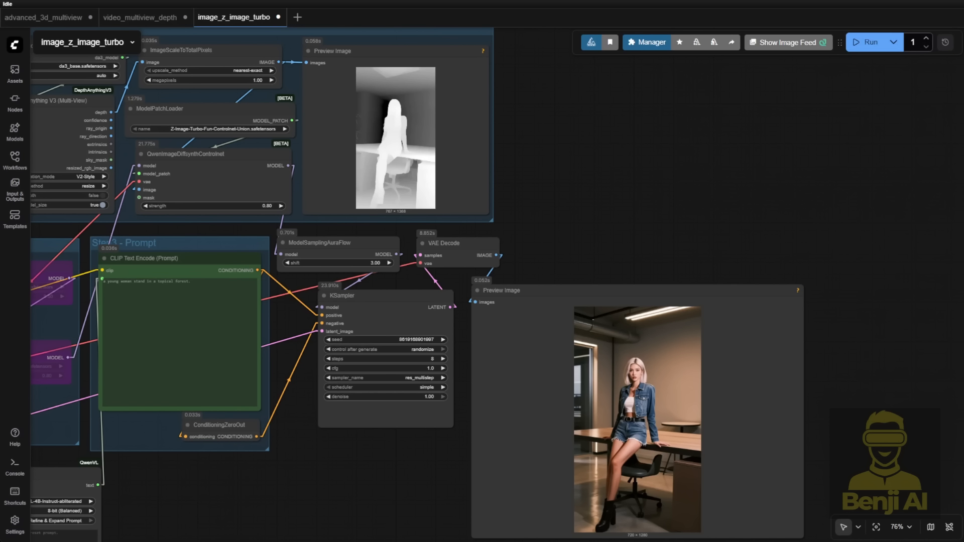
Move the depth map's Preview Image node out of the ControlNet group, above the generated image's preview, and enlarge it
drag(355, 480, 386, 345)
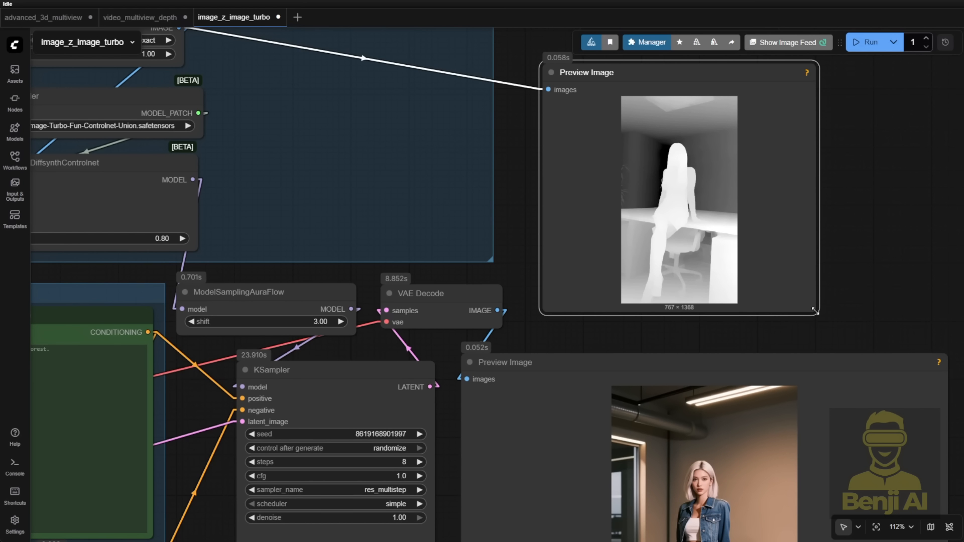
drag(815, 311, 828, 339)
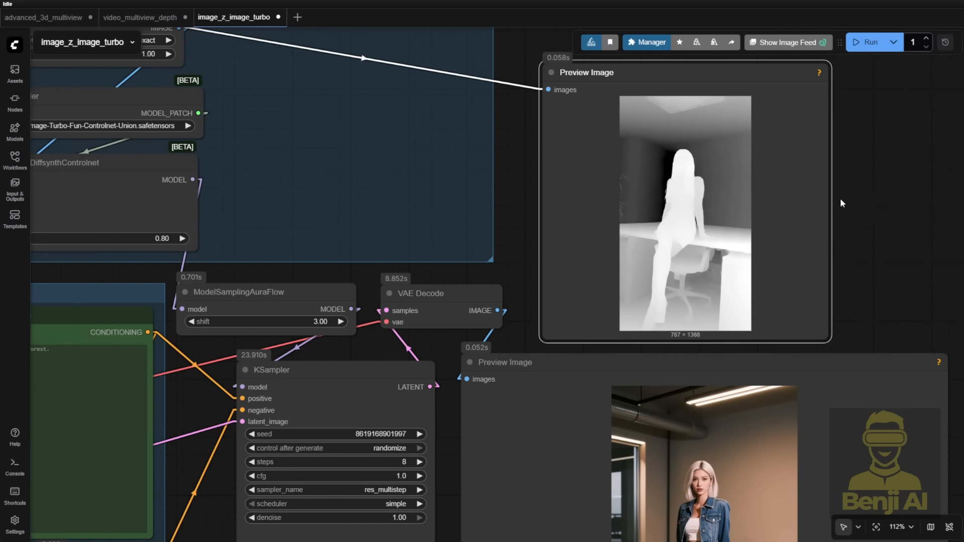
scroll(786, 196, up, 3)
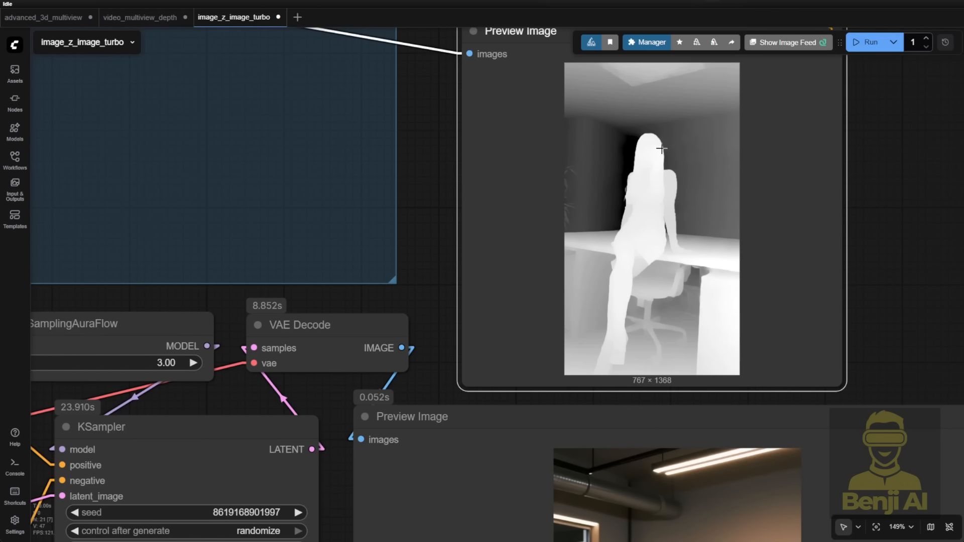
Place the reference Load Image node beneath the KSampler and compare its picture with the generated image
scroll(434, 359, down, 6)
scroll(587, 341, up, 3)
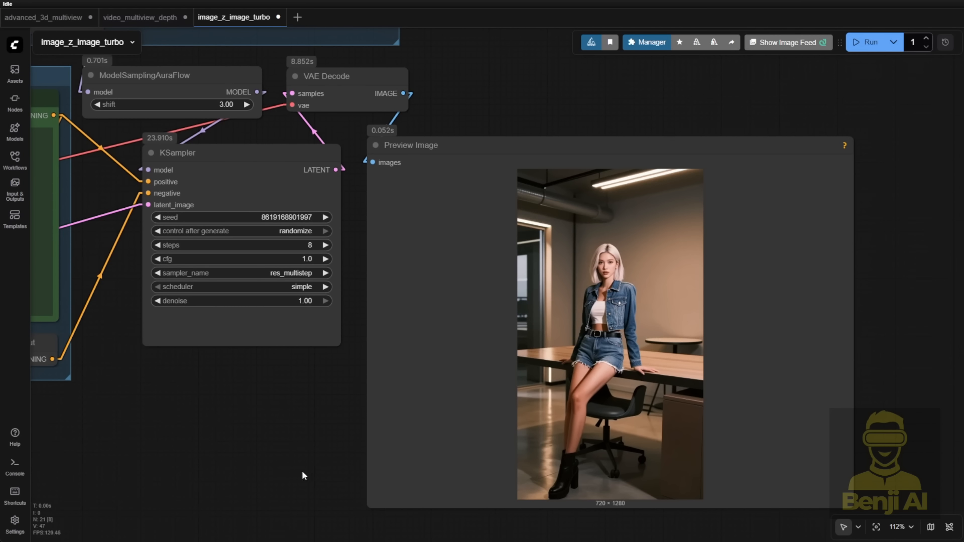
drag(297, 467, 639, 361)
scroll(533, 382, down, 2)
scroll(532, 376, down, 4)
drag(69, 366, 576, 306)
scroll(688, 405, up, 7)
drag(773, 440, 570, 521)
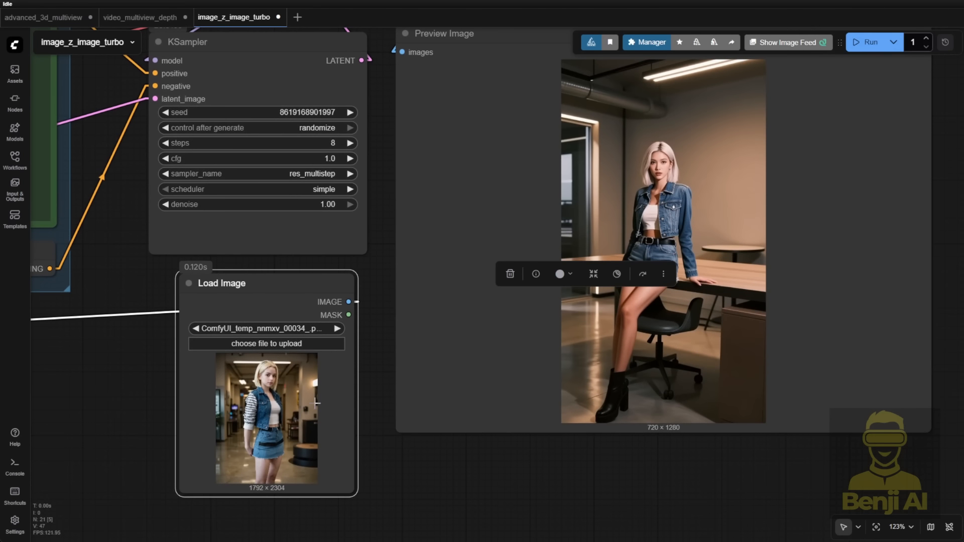
click(450, 455)
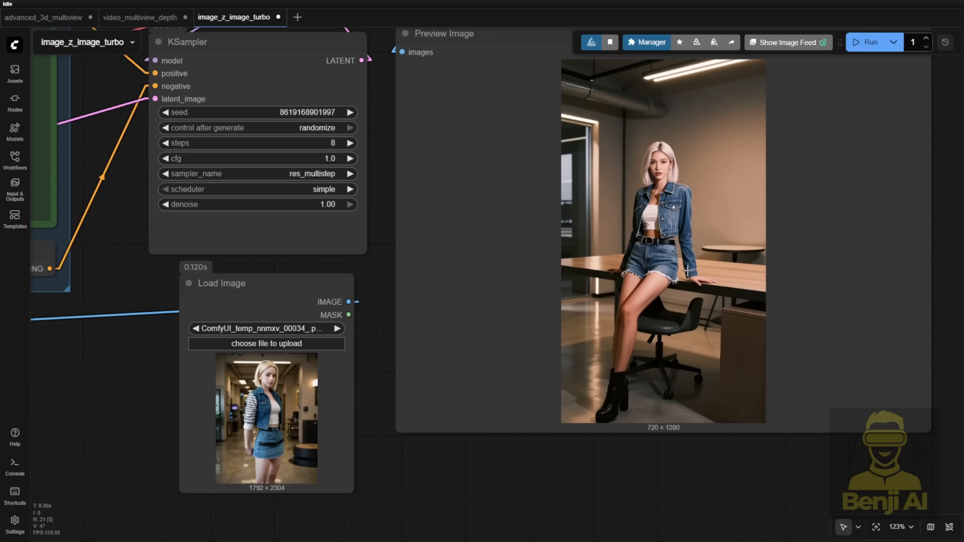
Take the reference Load Image node back out from beneath the KSampler
scroll(687, 271, down, 3)
scroll(254, 363, down, 3)
drag(211, 411, 474, 390)
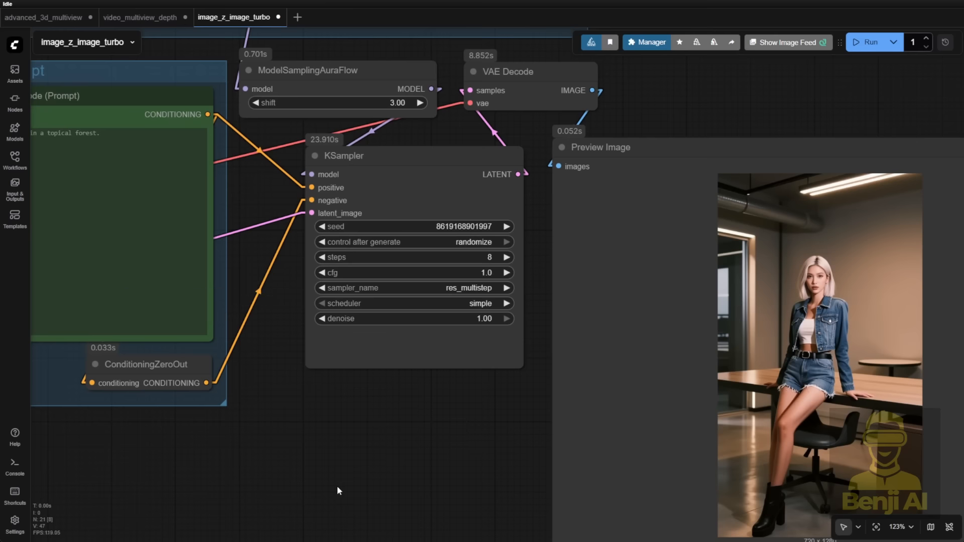
Look through the KSampler's available sampler options, including the res variants, without changing the current sampler
scroll(338, 480, down, 2)
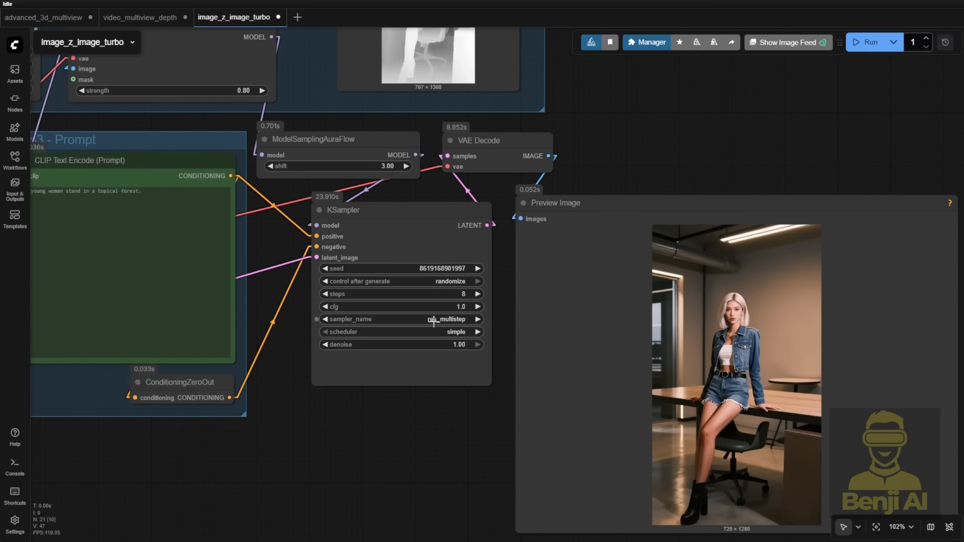
scroll(441, 337, up, 3)
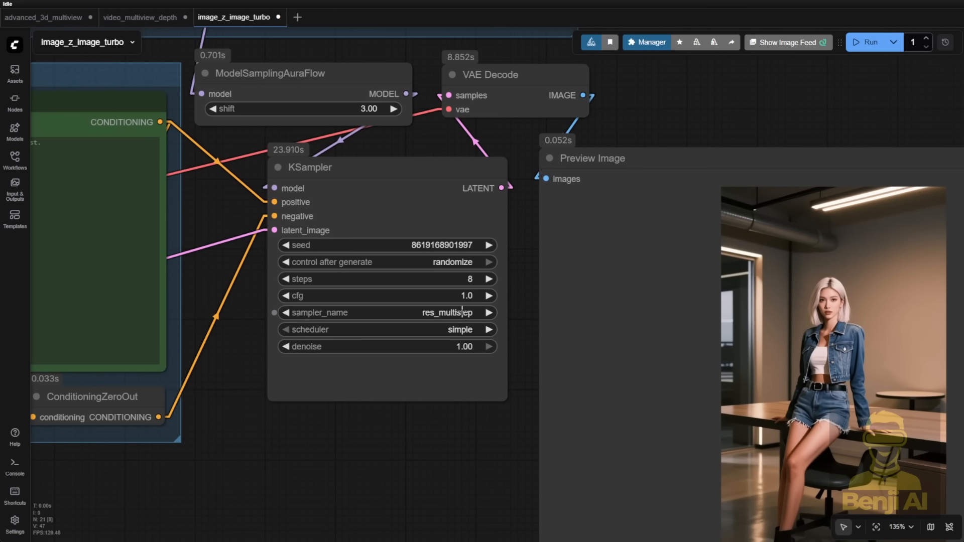
scroll(484, 339, up, 2)
click(429, 309)
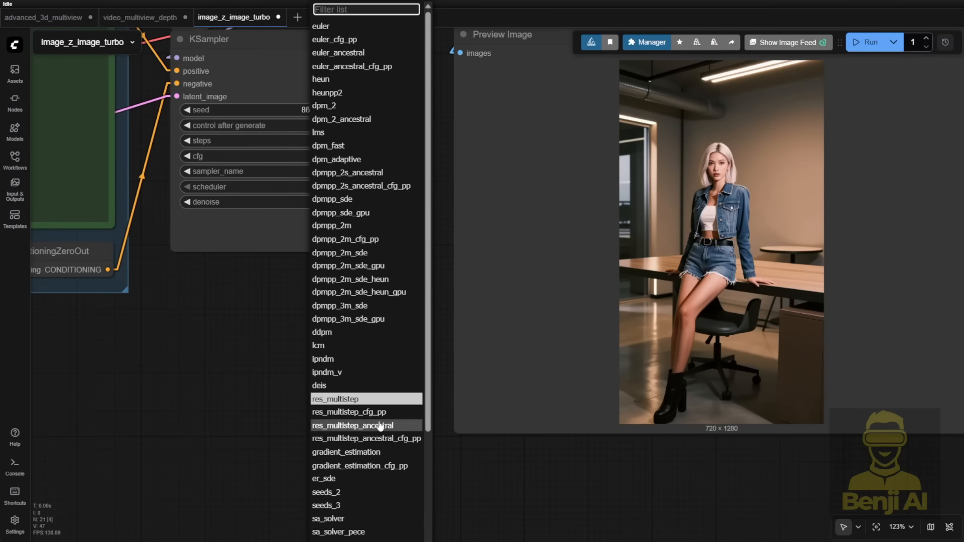
scroll(380, 425, down, 4)
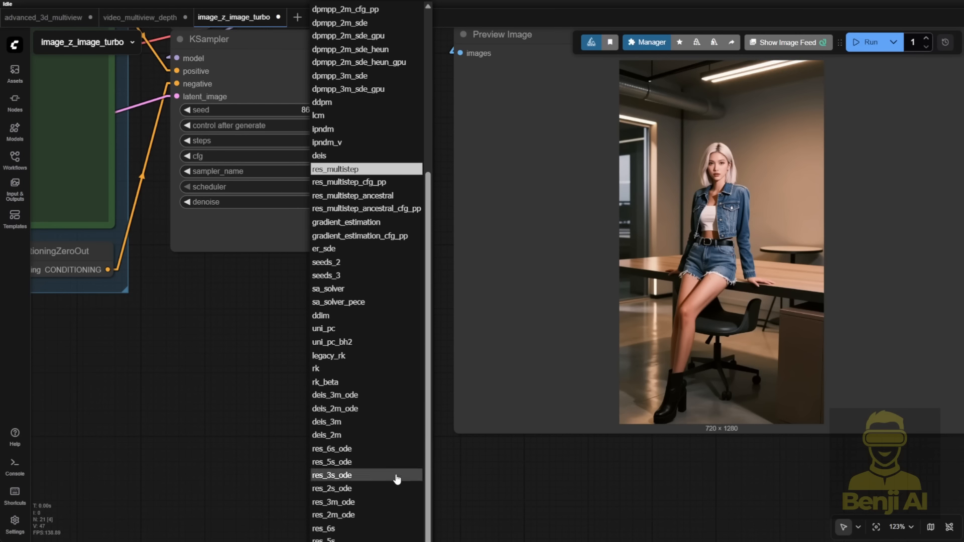
click(475, 476)
scroll(374, 387, down, 3)
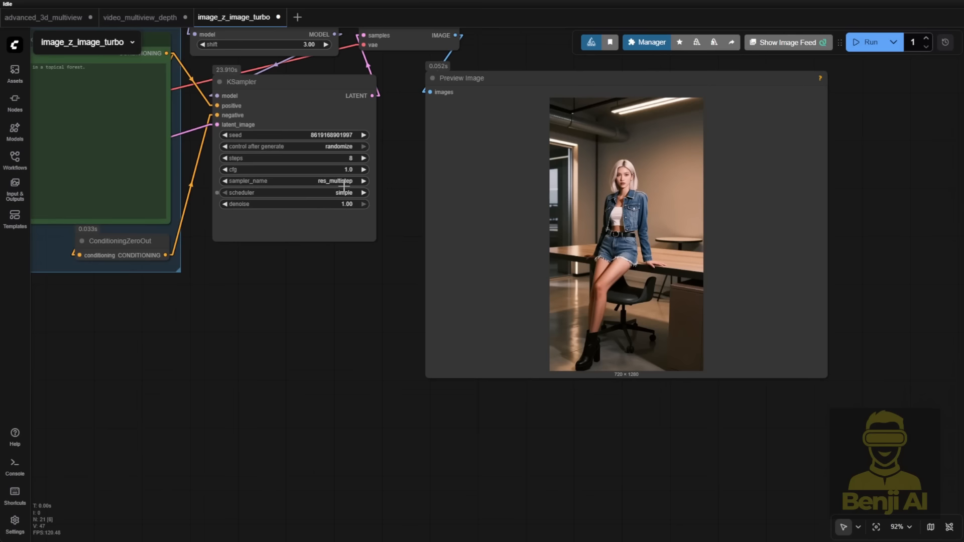
Set the KSampler's sampler to res_2s and its scheduler to beta57
click(342, 182)
scroll(401, 442, down, 3)
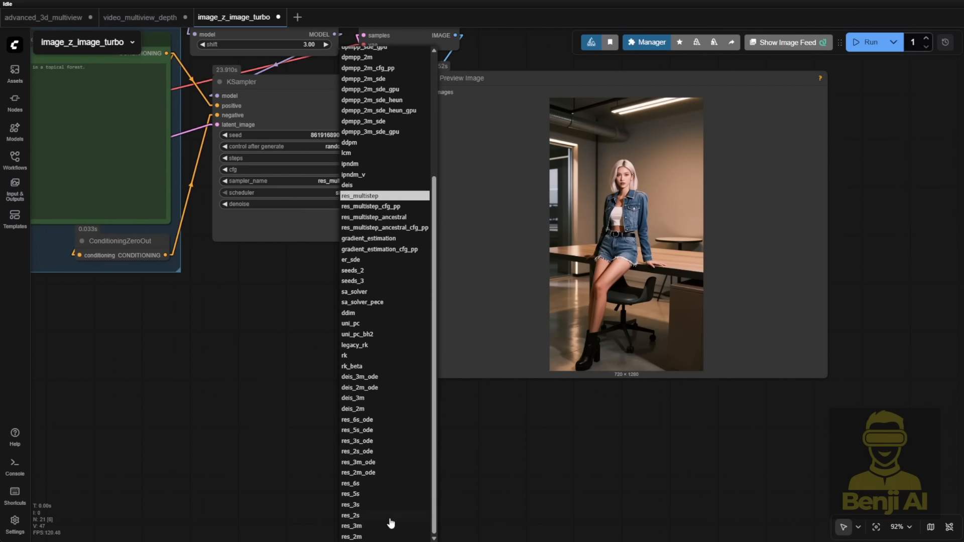
click(389, 515)
scroll(348, 182, up, 10)
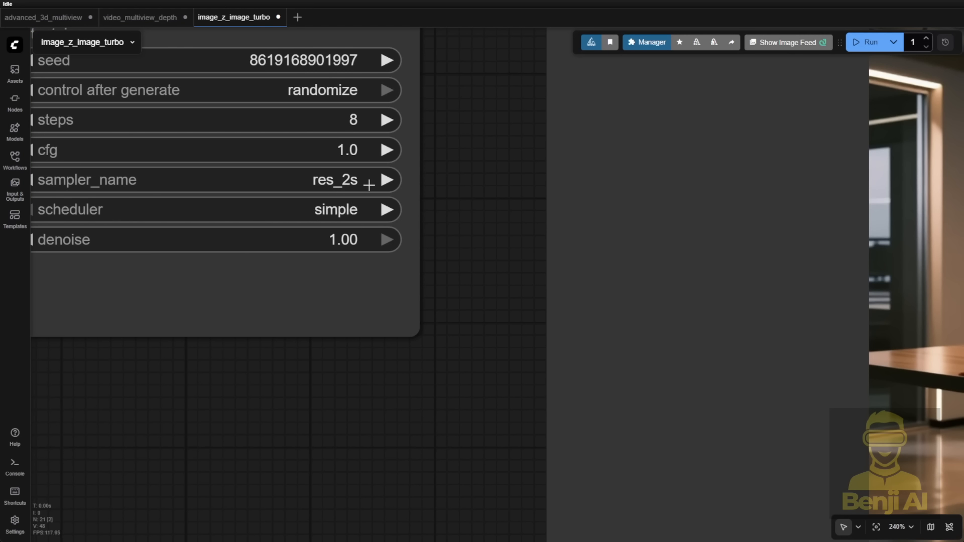
click(321, 209)
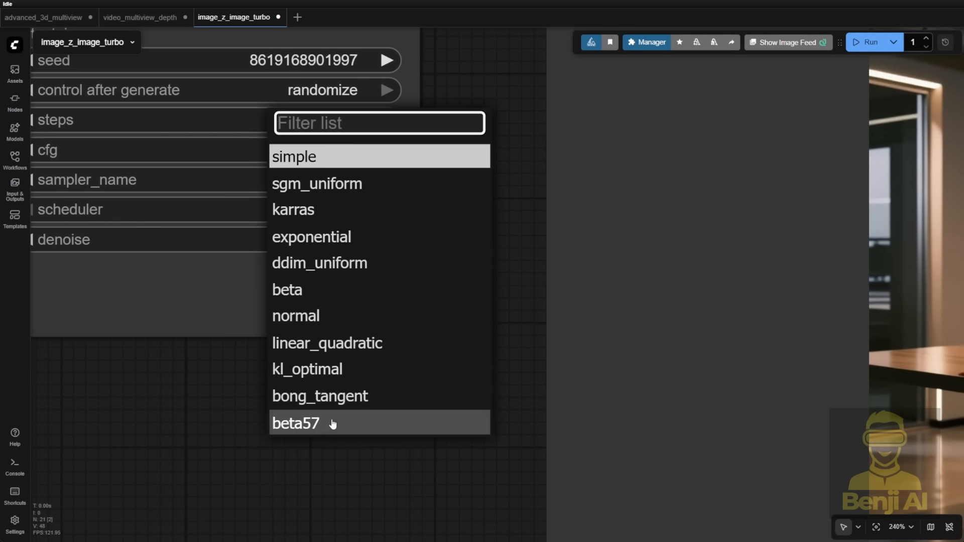
click(304, 423)
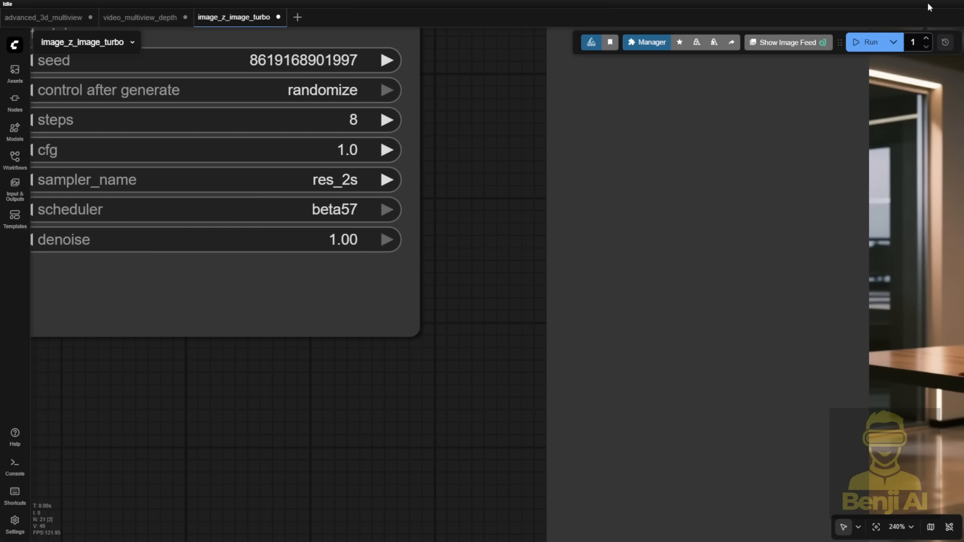
Run the workflow with the new sampler settings and examine the regenerated image in its preview
click(867, 43)
scroll(453, 215, down, 3)
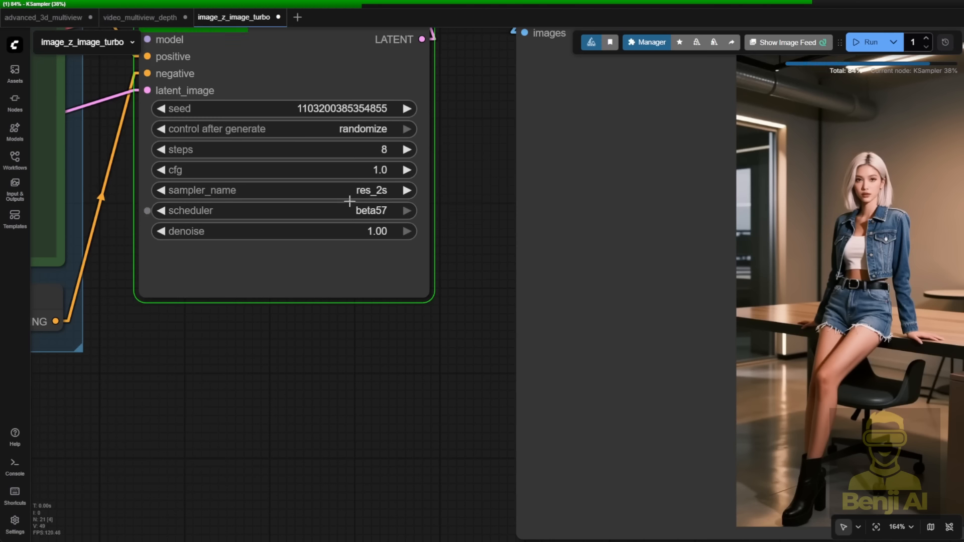
scroll(409, 313, down, 4)
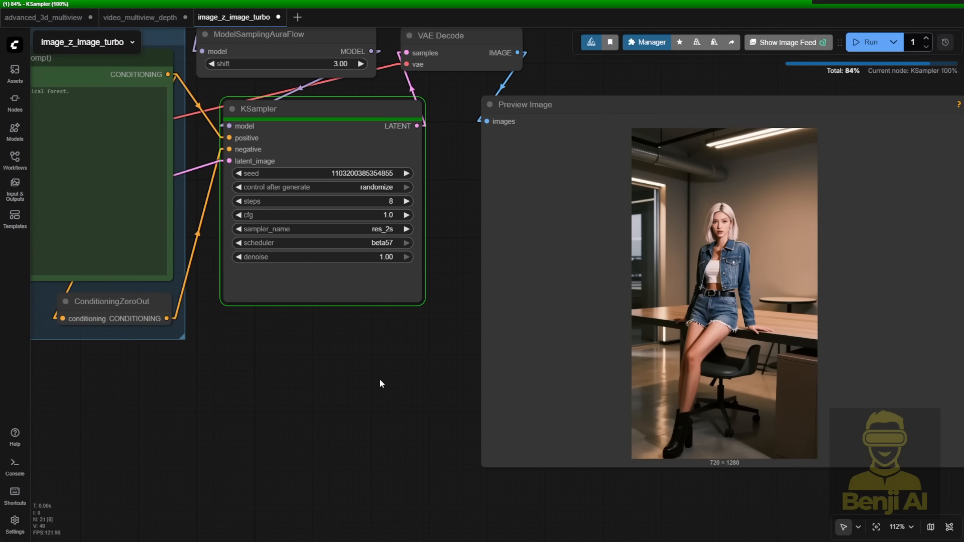
scroll(380, 383, down, 3)
scroll(465, 366, up, 5)
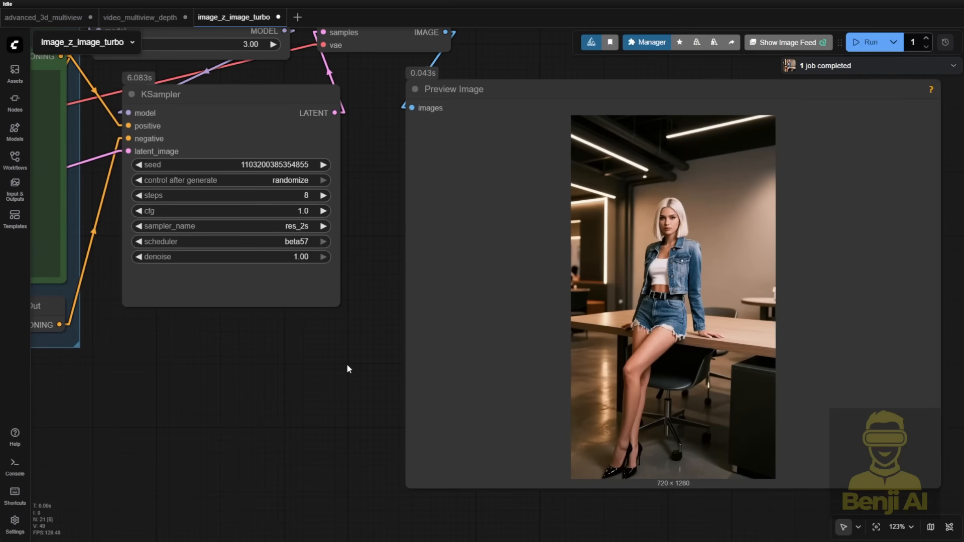
drag(346, 364, 226, 360)
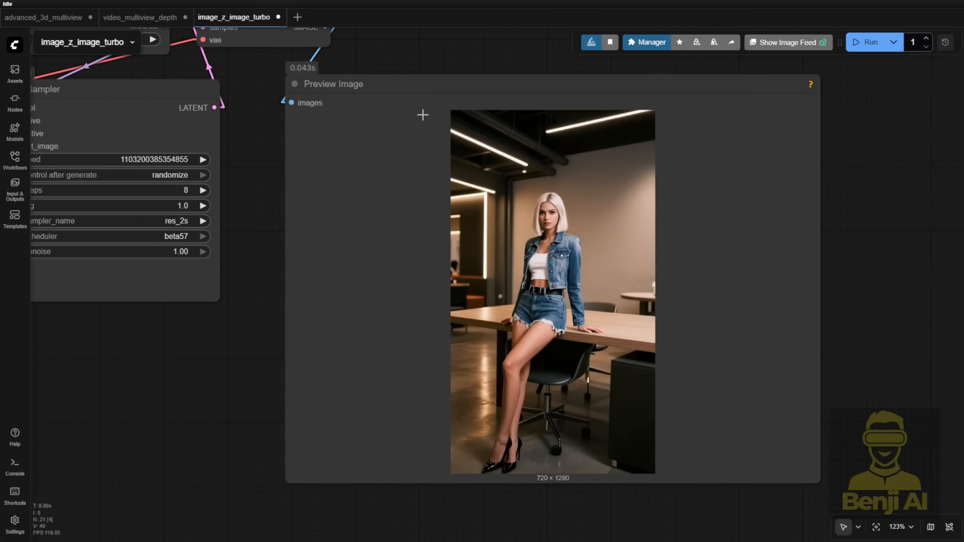
mouse_move(237, 241)
mouse_down()
mouse_move(369, 254)
mouse_move(221, 234)
mouse_up()
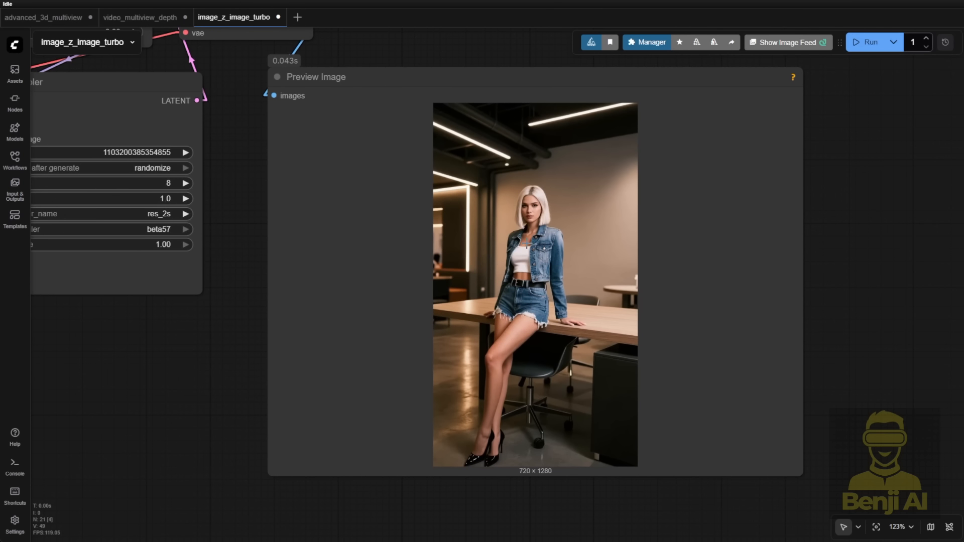
Check the reference Load Image and QwenVL nodes against the generated image, and narrow the generated image's Preview Image node
scroll(261, 365, down, 4)
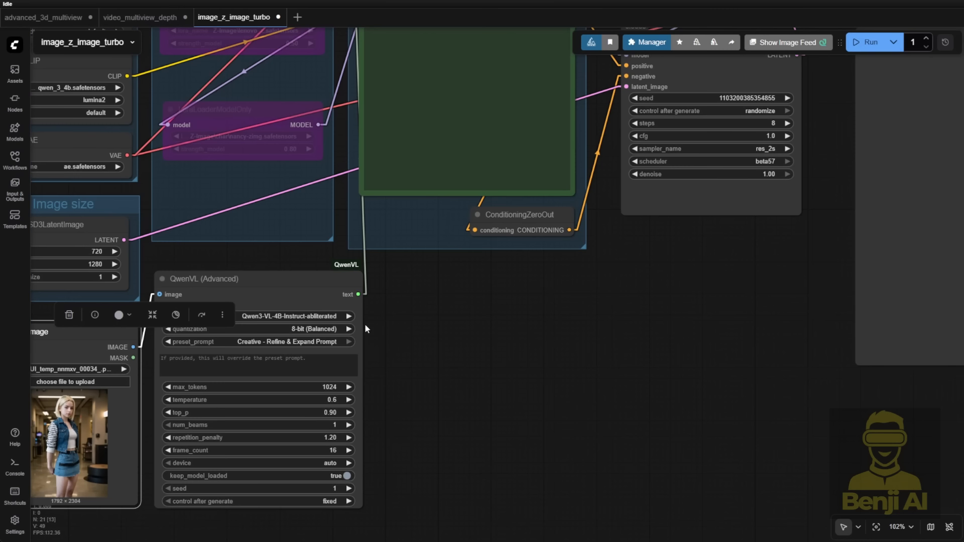
click(160, 335)
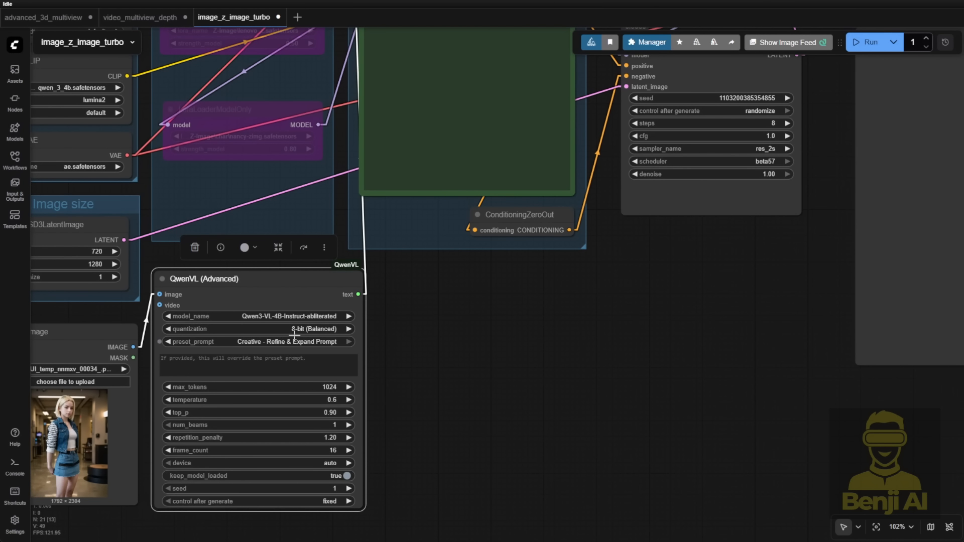
click(107, 344)
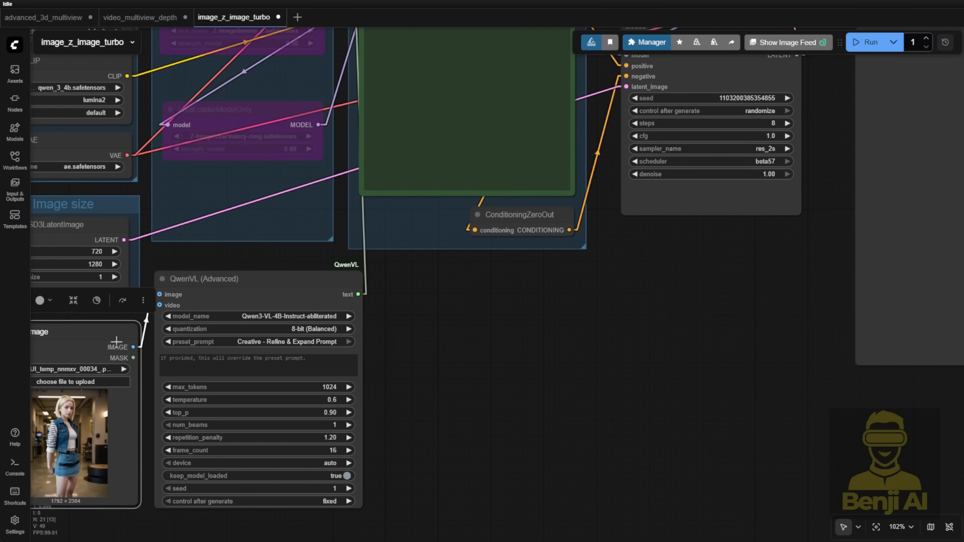
drag(411, 363, 475, 336)
drag(460, 375, 100, 481)
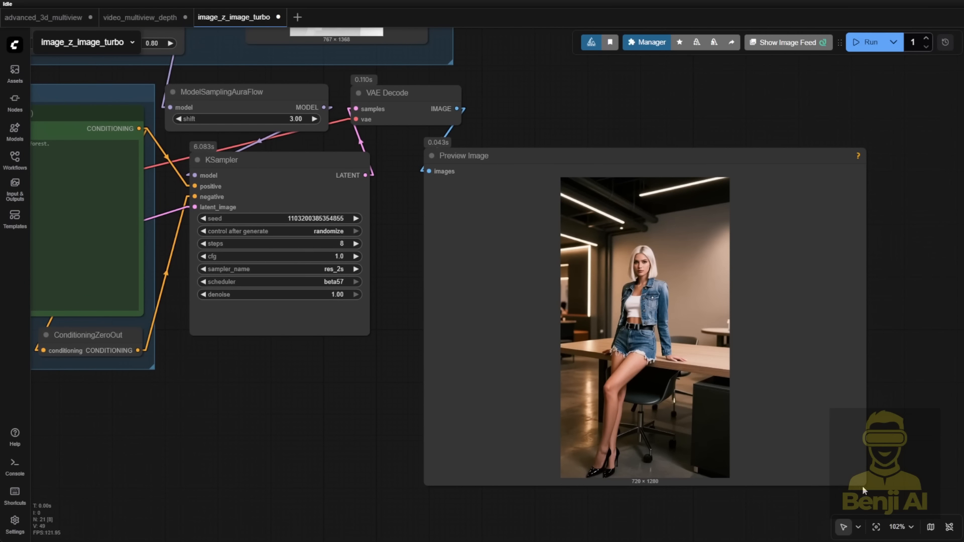
drag(865, 482, 720, 483)
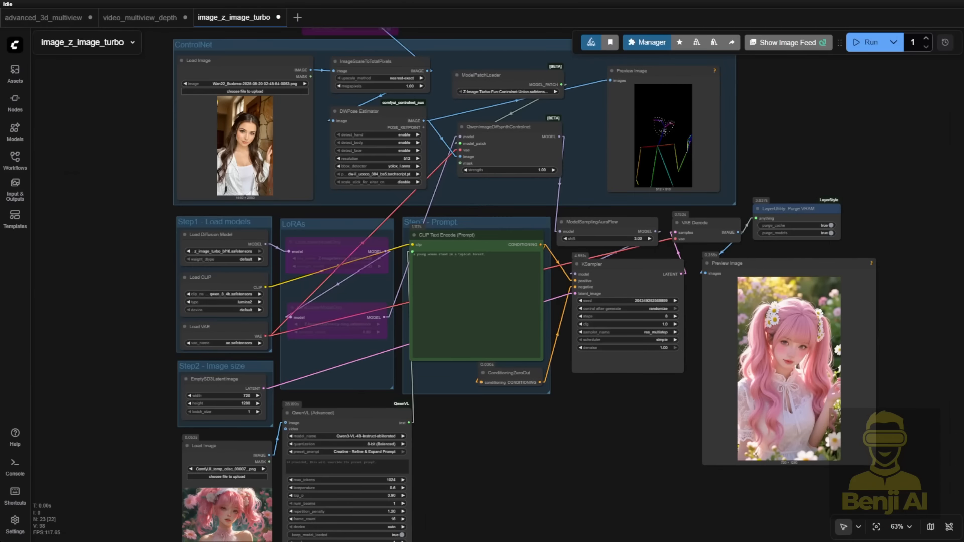
Examine the ControlNet group's input photo, DWPose Estimator settings and QwenImageDiffsynthControlnet node
scroll(481, 256, up, 4)
drag(454, 165, 509, 328)
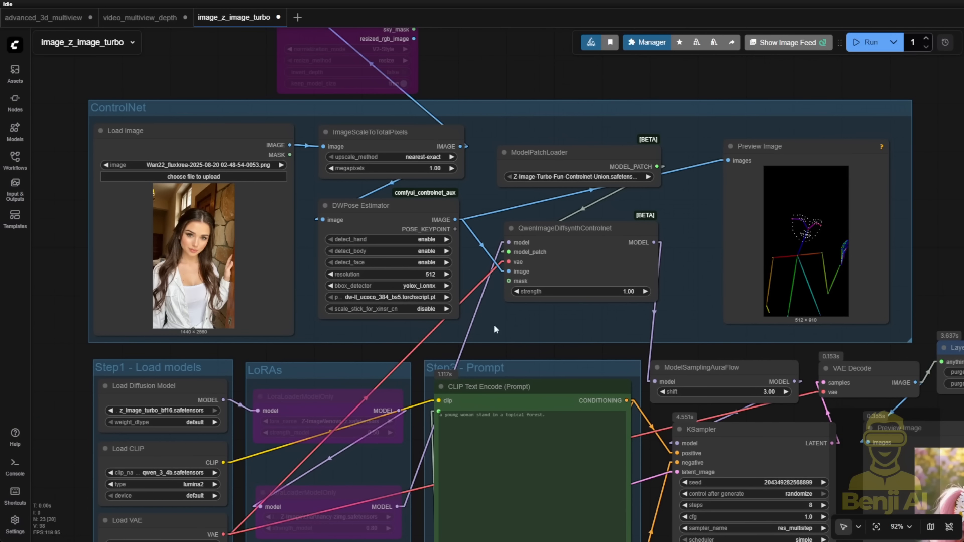
scroll(382, 244, up, 4)
click(410, 192)
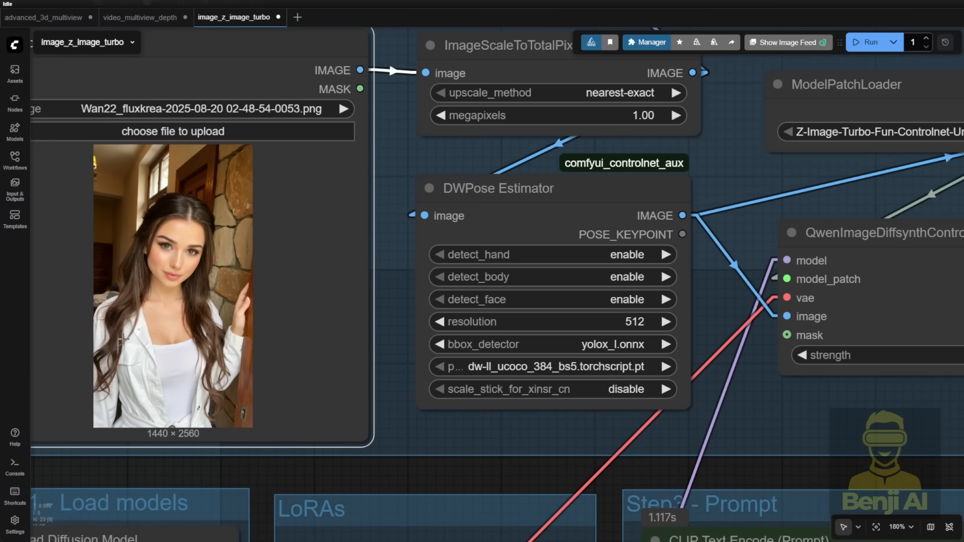
drag(801, 428, 61, 396)
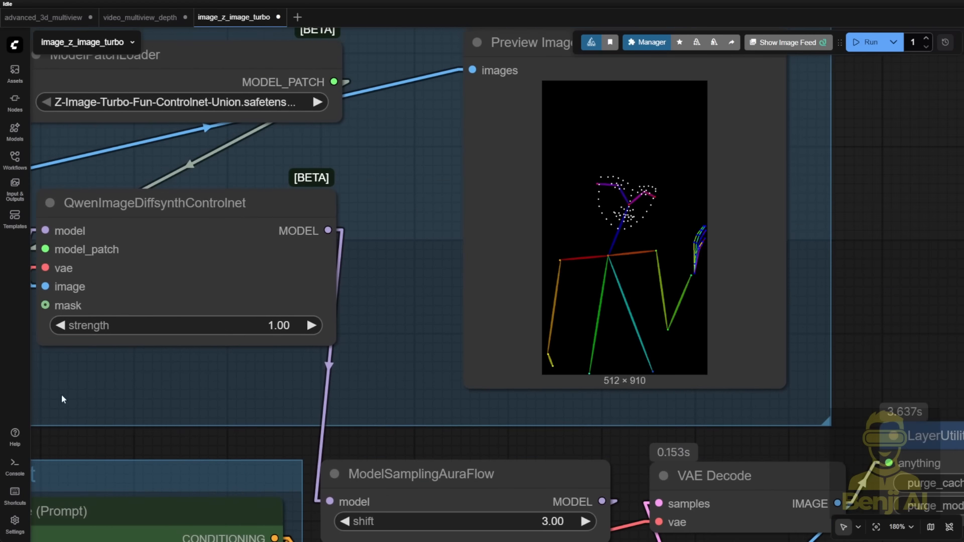
Shift the pose skeleton's Preview Image node closer to QwenImageDiffsynthControlnet, enlarge it, and inspect the detected pose
drag(539, 52, 506, 59)
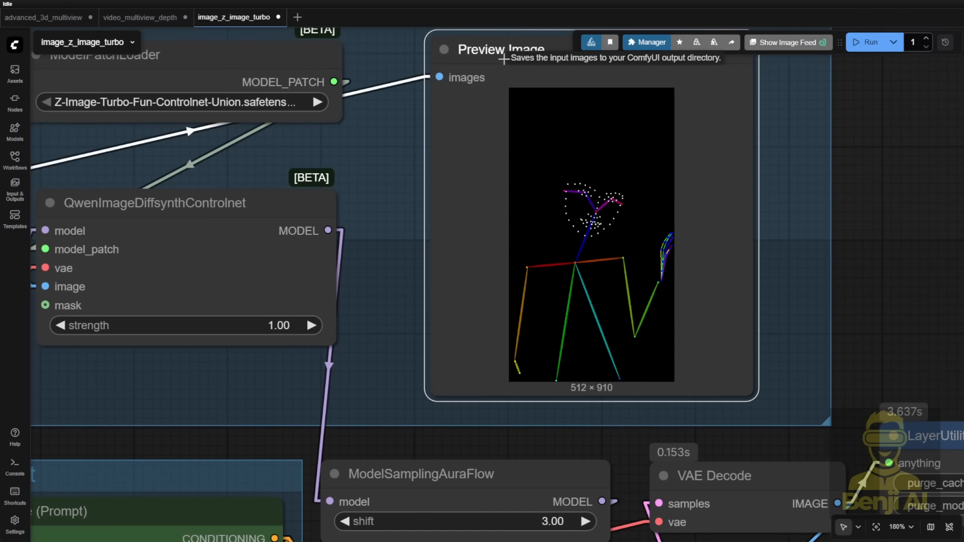
drag(748, 393, 801, 396)
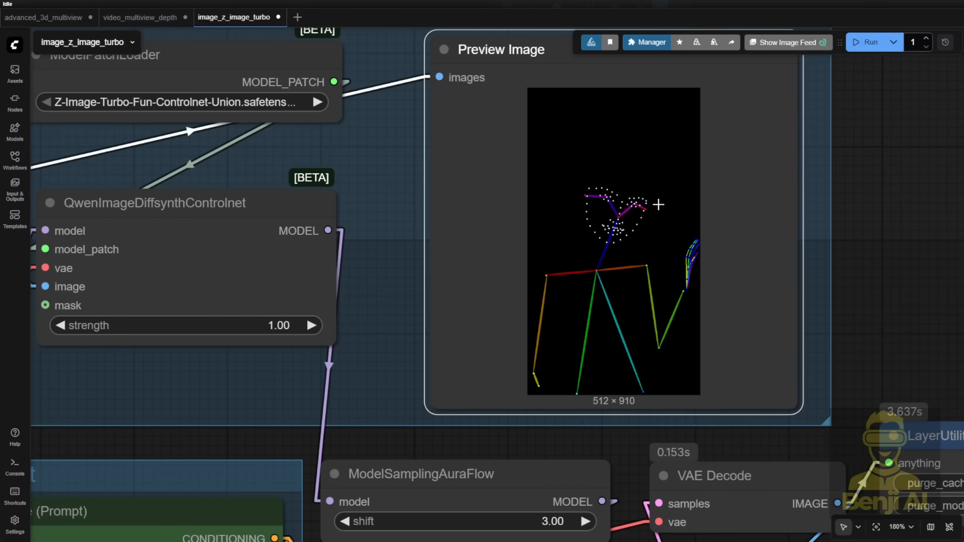
scroll(645, 202, up, 3)
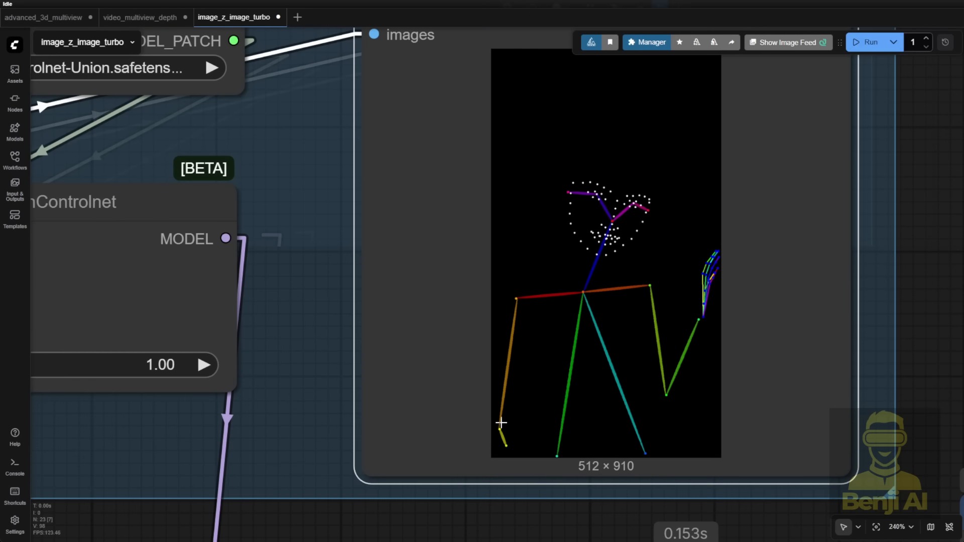
scroll(498, 425, down, 3)
Compare the reference picture feeding the QwenVL node with the generated pink-haired image, checking the hair, outfit and hand pose
drag(373, 506, 476, 85)
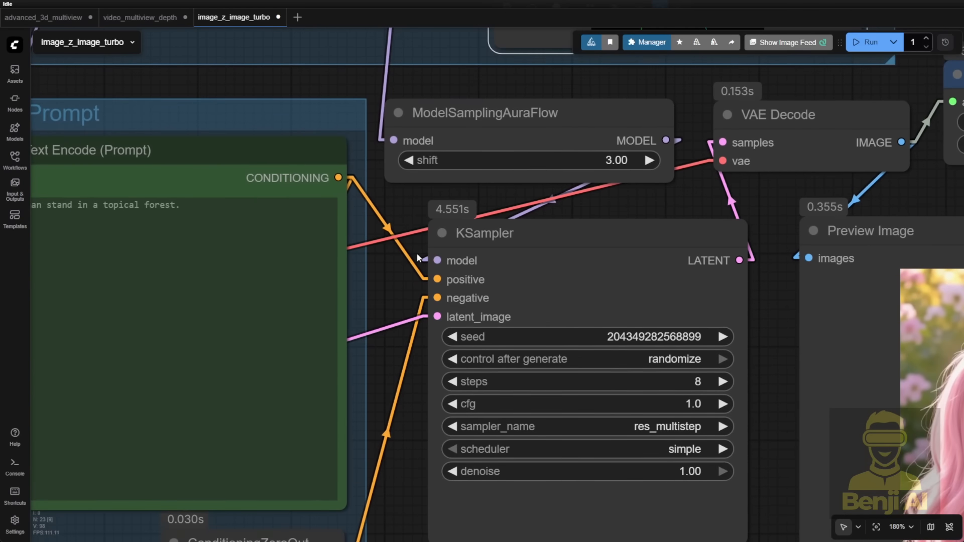
scroll(415, 258, down, 6)
drag(498, 478, 352, 378)
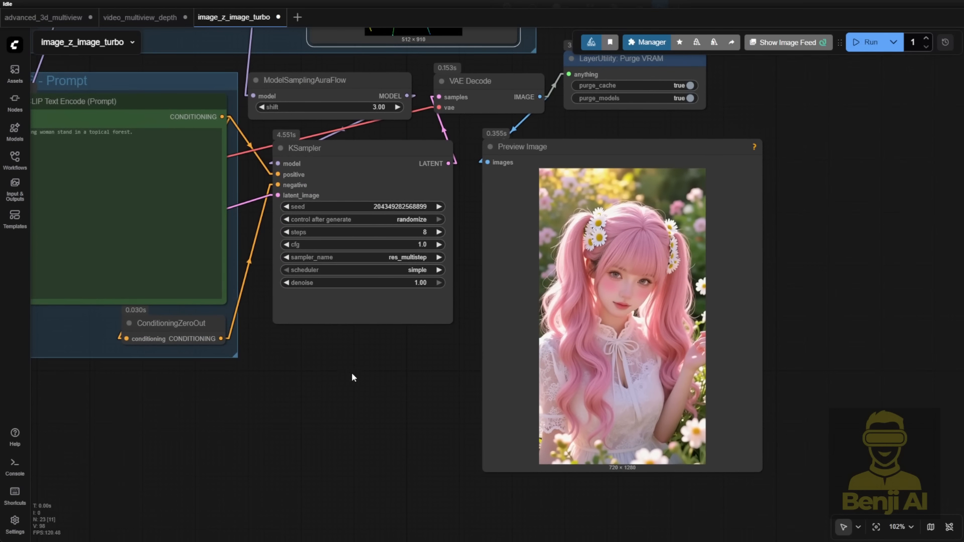
scroll(684, 284, up, 3)
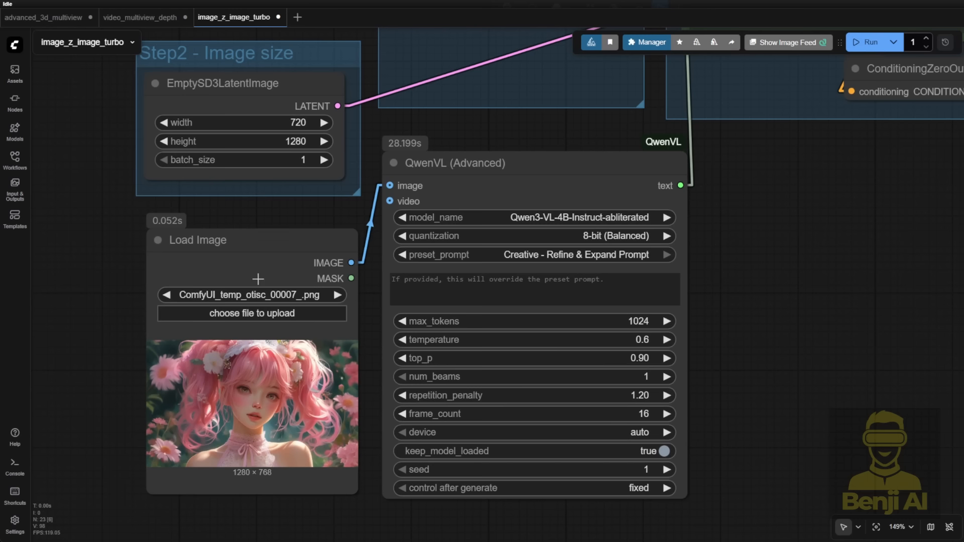
scroll(119, 369, up, 4)
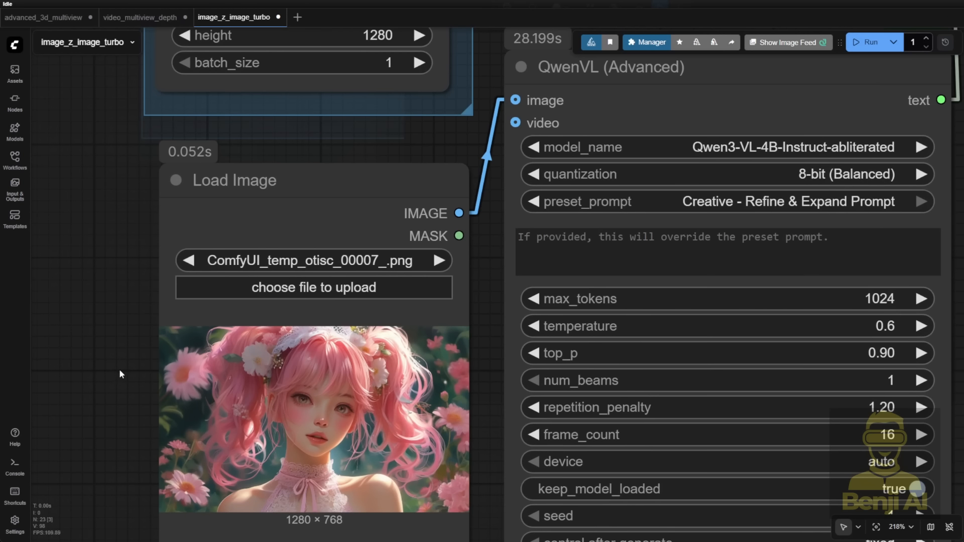
drag(119, 369, 119, 262)
scroll(367, 362, up, 4)
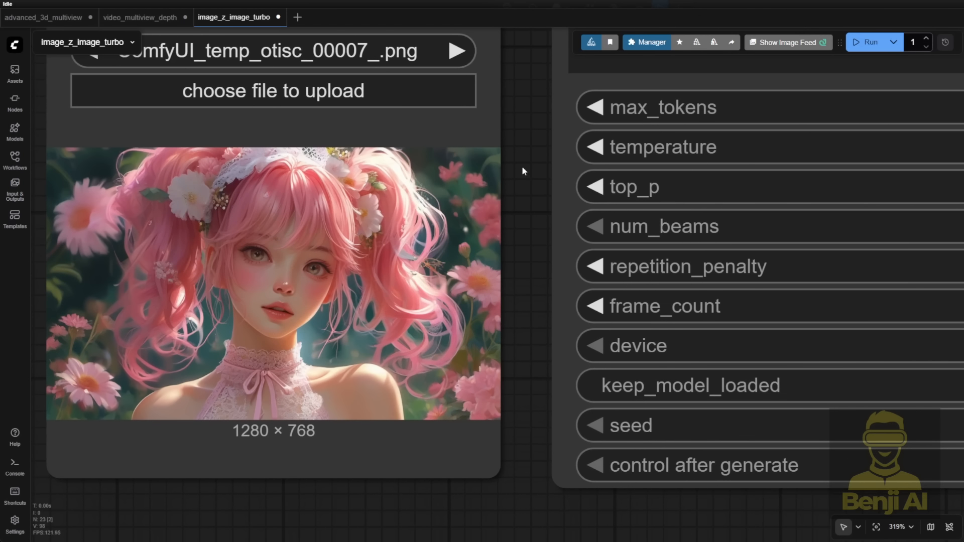
scroll(408, 221, down, 9)
scroll(543, 252, up, 5)
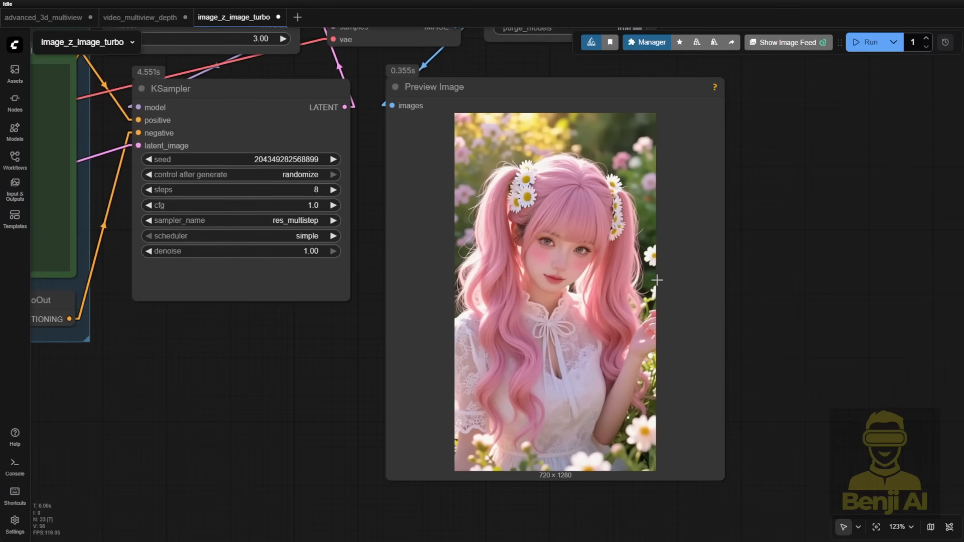
scroll(506, 132, up, 4)
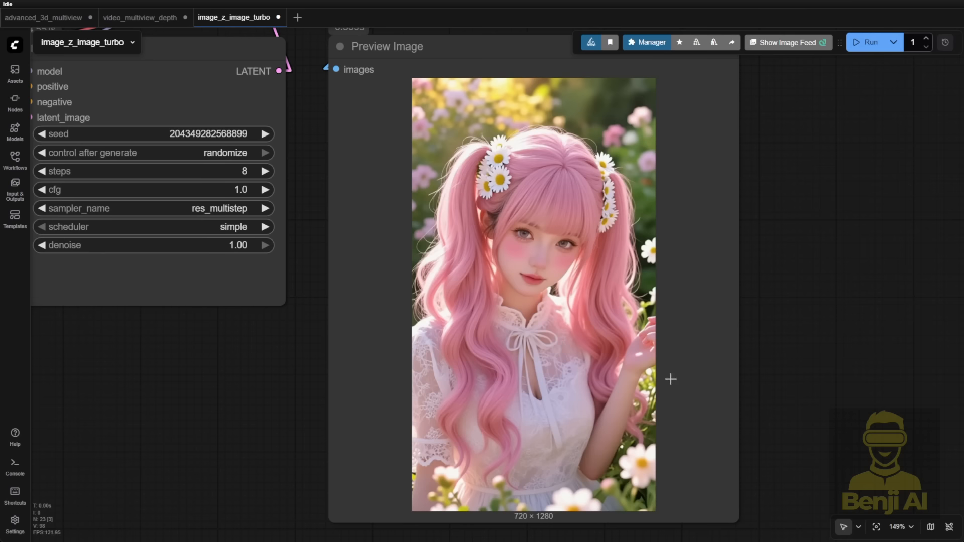
scroll(581, 290, up, 2)
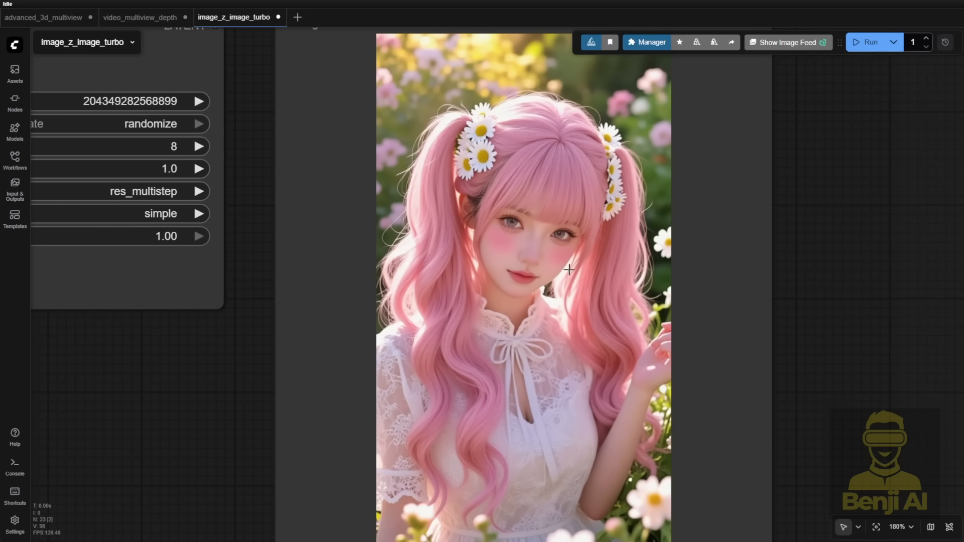
scroll(638, 345, down, 7)
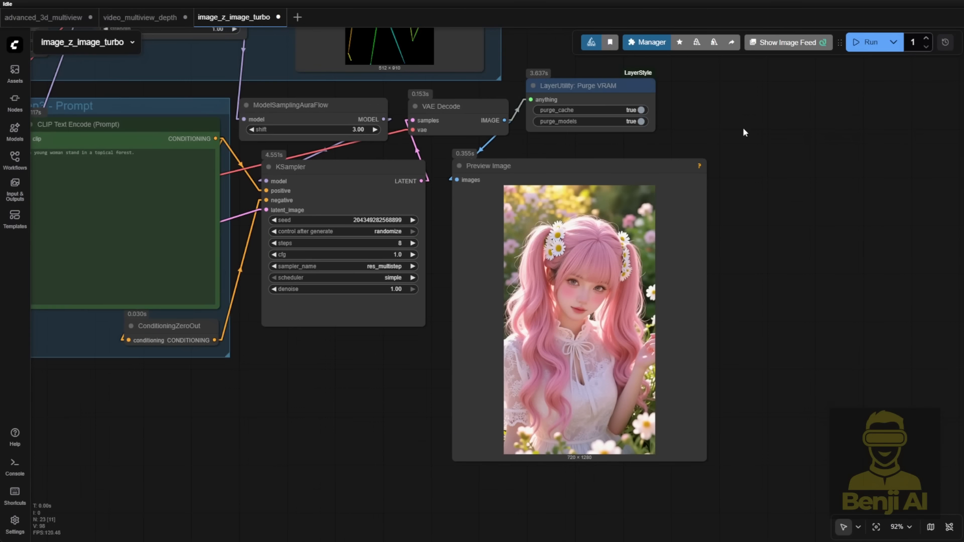
Move the pose skeleton's Preview Image node out of the ControlNet group, over the KSampler and beside the generated image's preview
drag(776, 131, 783, 246)
scroll(777, 237, down, 2)
drag(490, 43, 461, 337)
scroll(503, 461, up, 6)
drag(505, 520, 418, 416)
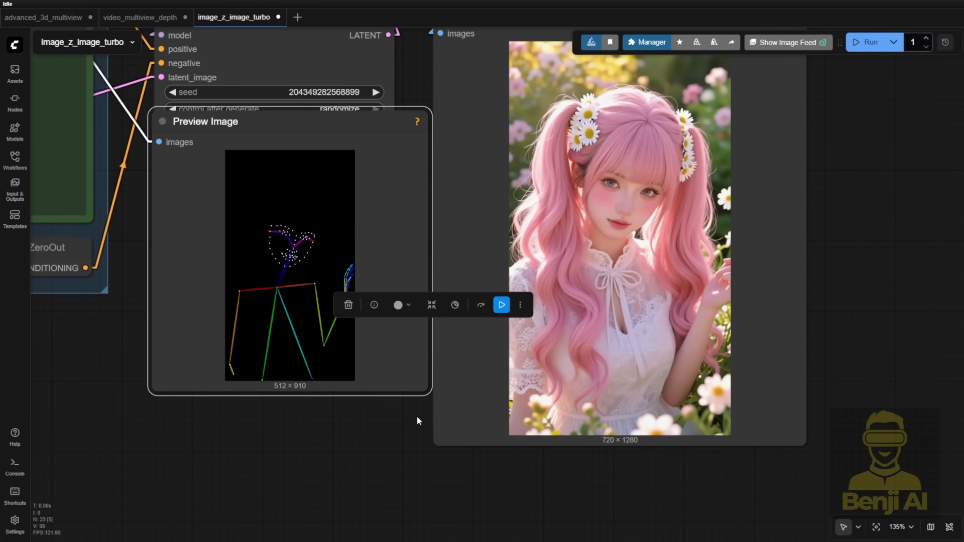
Enlarge the Preview Image node of the generated horned, red-haired woman to inspect the picture closely
click(396, 460)
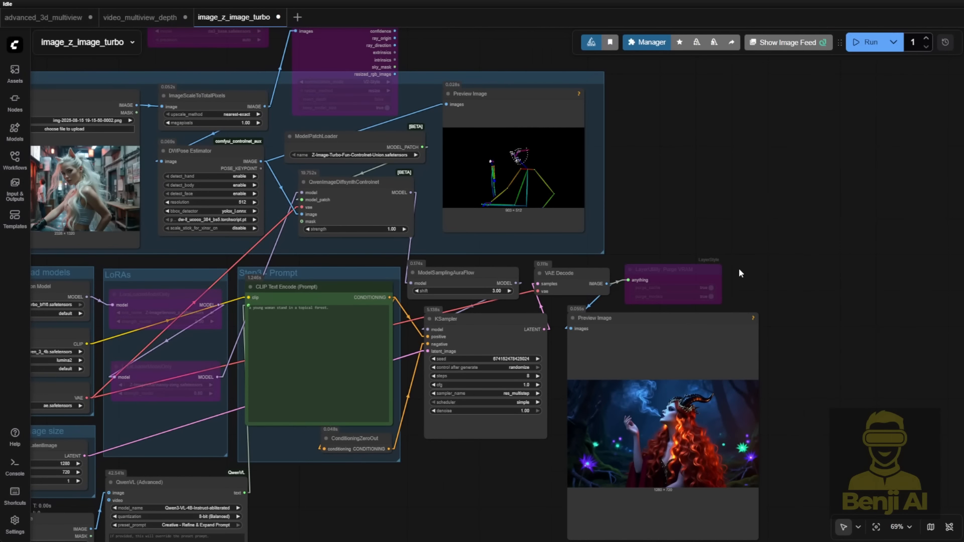
scroll(741, 258, up, 8)
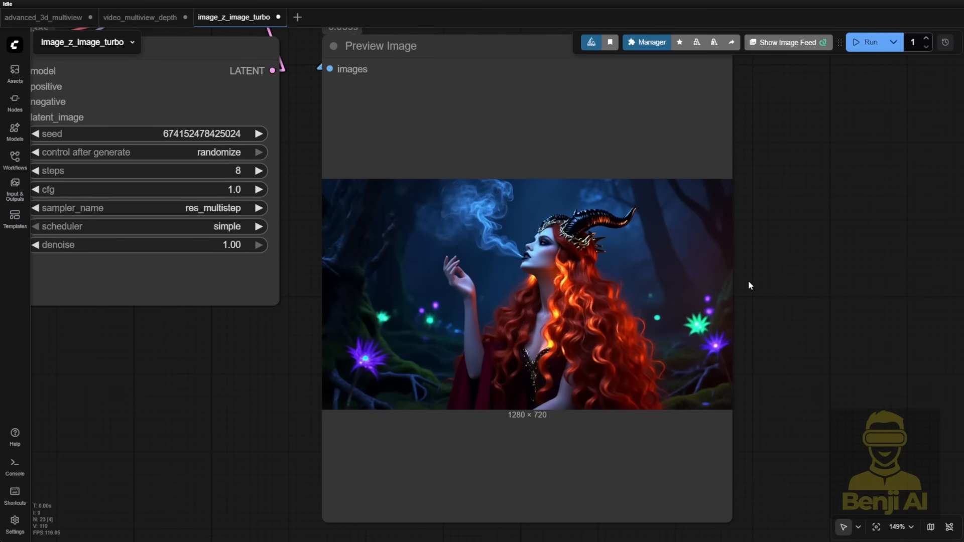
drag(748, 285, 723, 245)
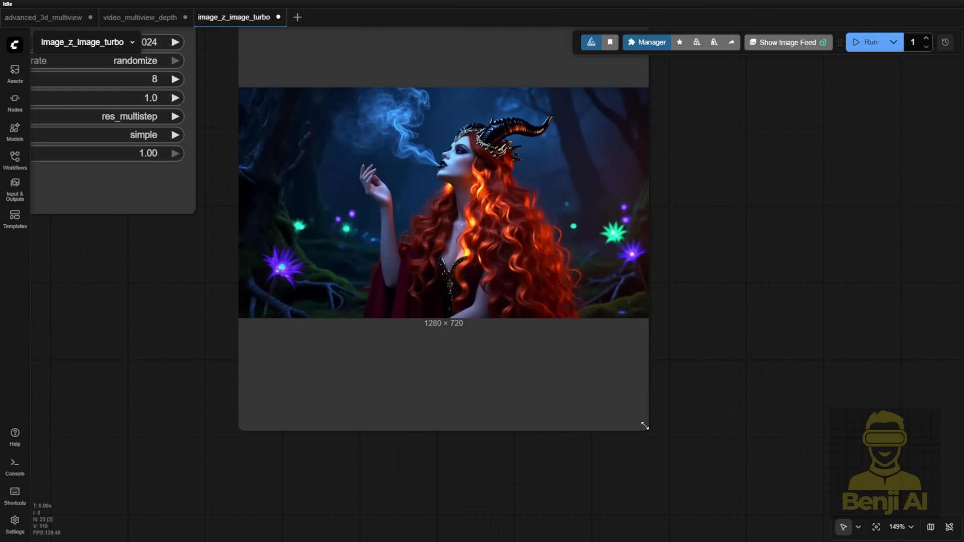
drag(644, 426, 853, 481)
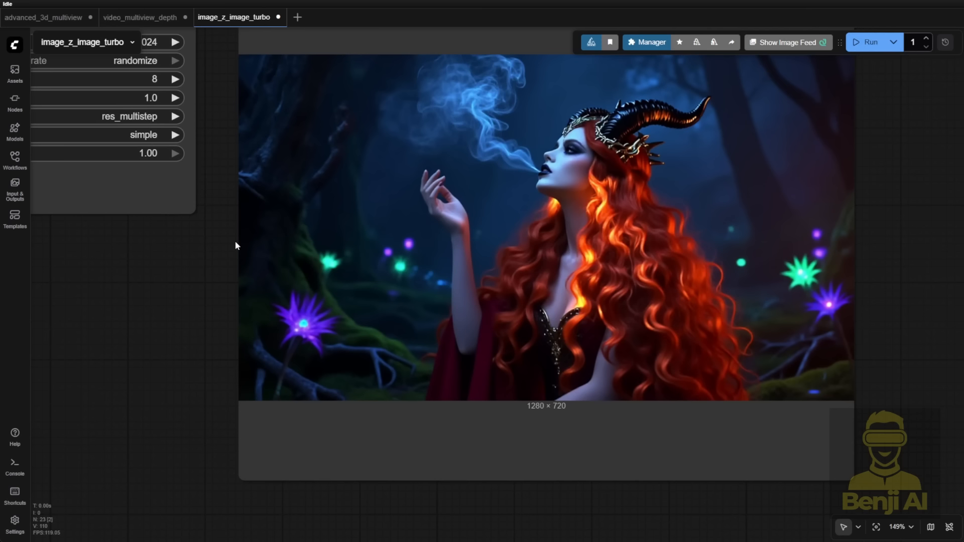
Compare the generated horned woman with the DWPose skeleton and the reference picture feeding QwenVL, checking the pose and hand
drag(235, 241, 252, 302)
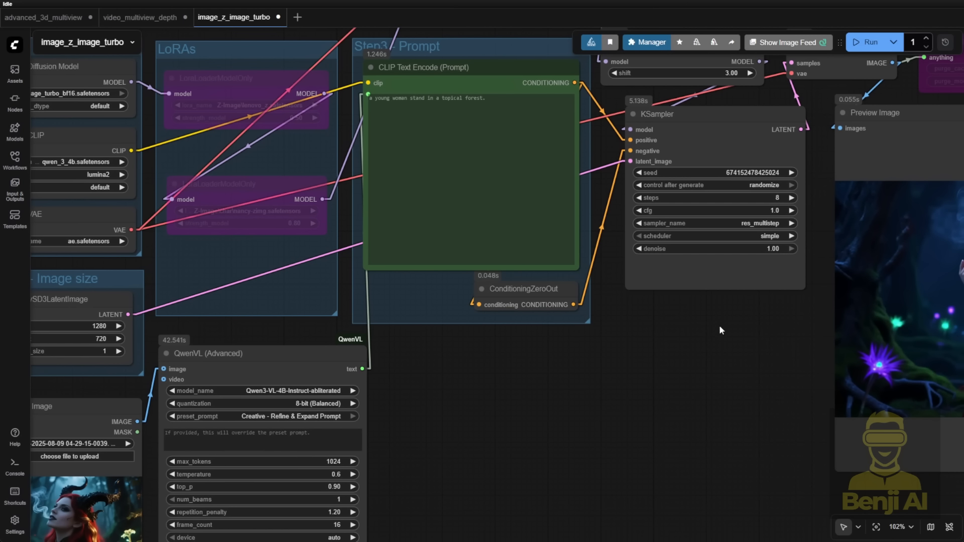
drag(719, 327, 386, 343)
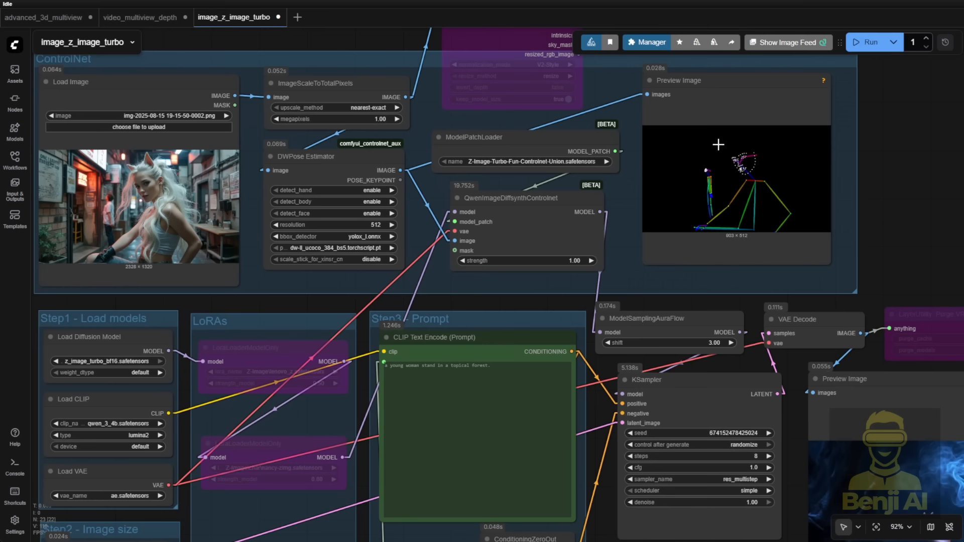
click(718, 144)
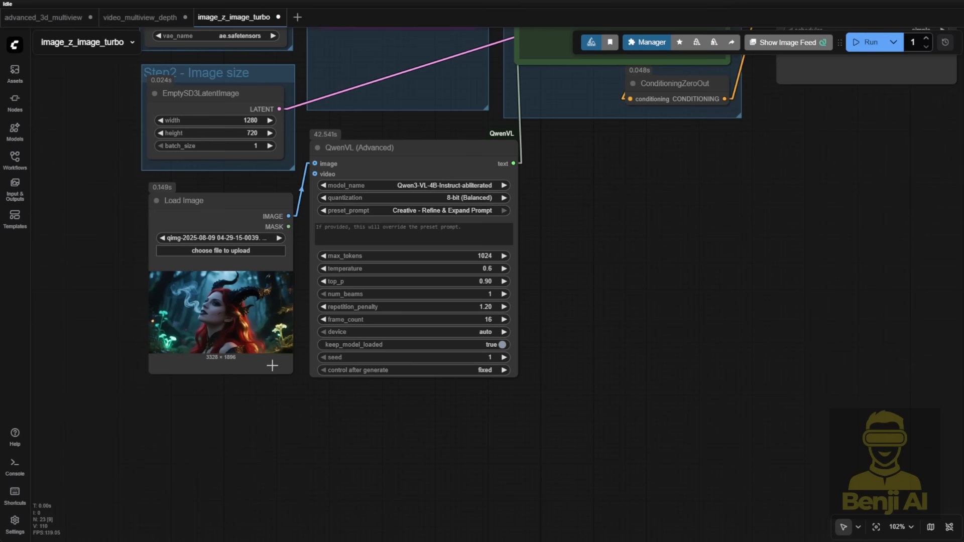
click(167, 315)
drag(761, 347, 45, 483)
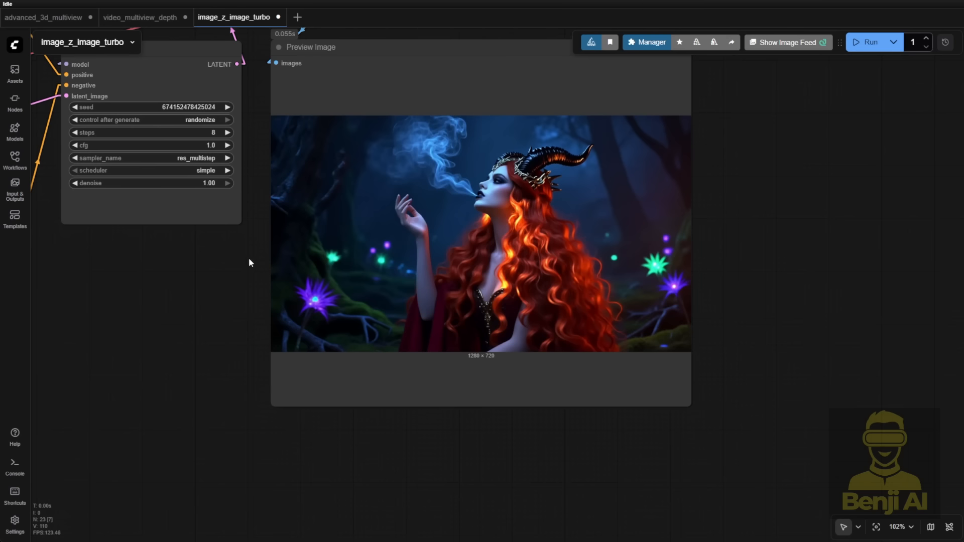
scroll(516, 233, up, 4)
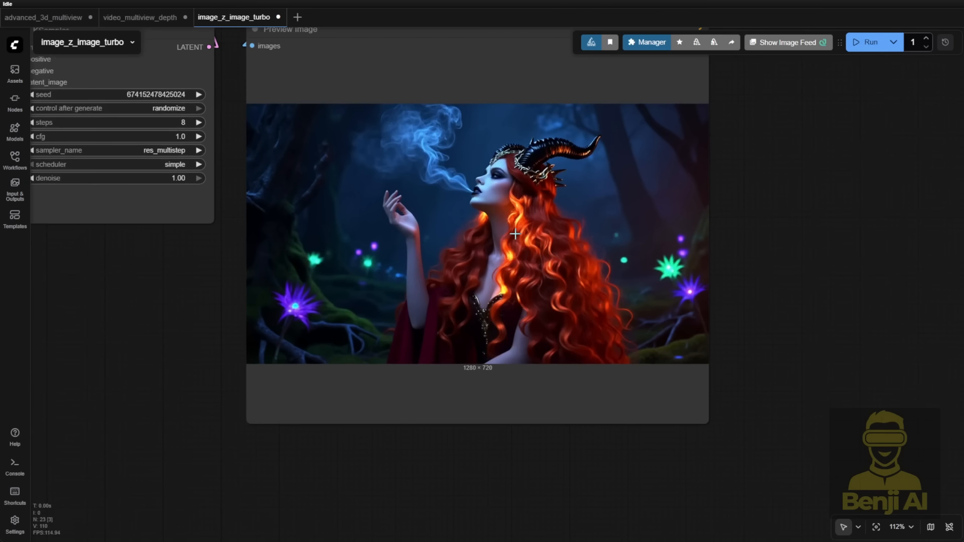
scroll(383, 258, down, 3)
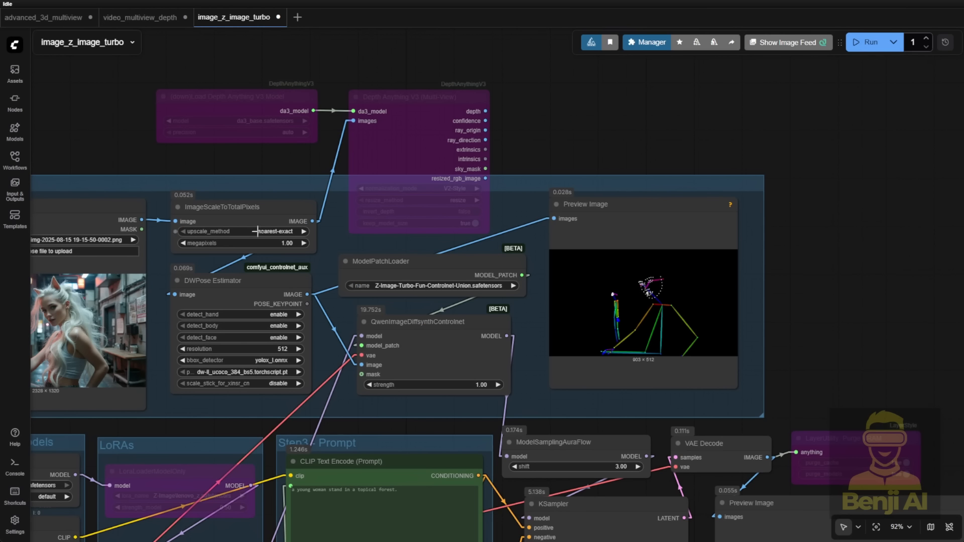
Re-enable the bypassed Load Depth Anything V3 Model and Depth Anything V3 (Multi-View) nodes together
click(349, 125)
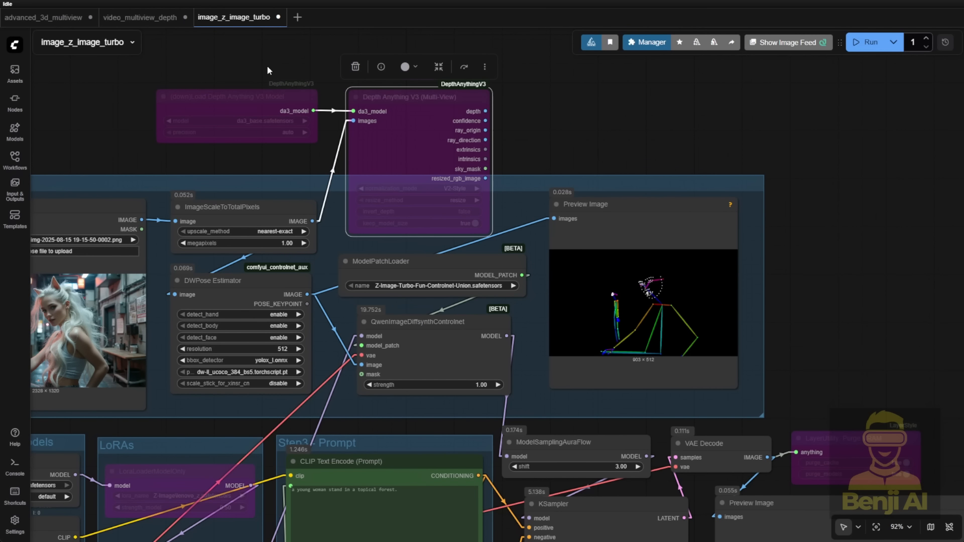
click(261, 63)
drag(240, 55, 428, 144)
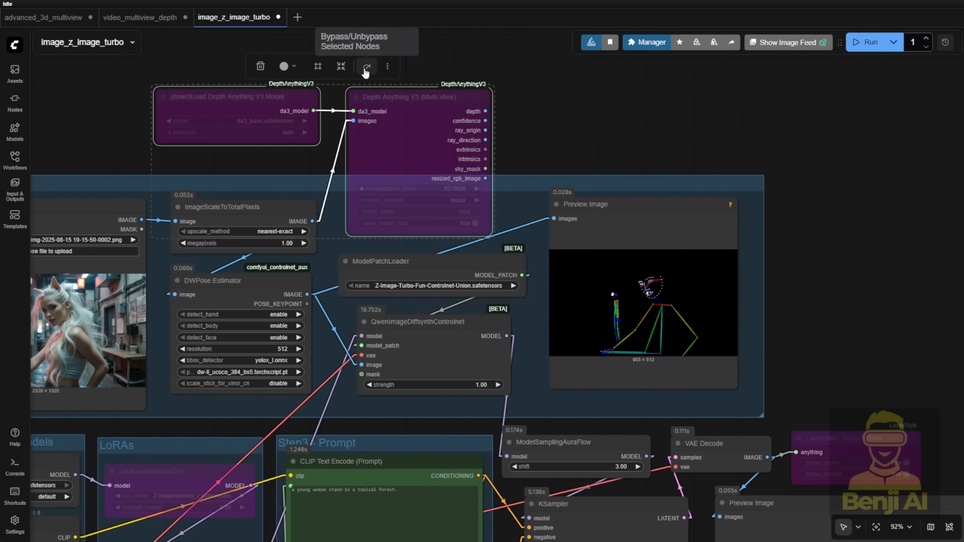
click(364, 74)
Connect Depth Anything V3's depth output to the ControlNet Preview Image and QwenImageDiffsynthControlnet's image input, and bypass DWPose Estimator
scroll(381, 108, up, 3)
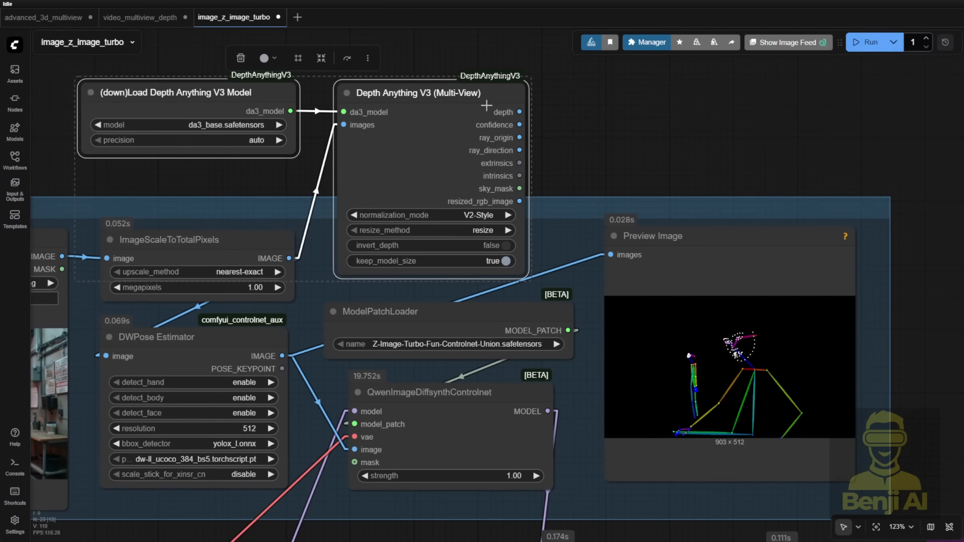
drag(566, 107, 575, 218)
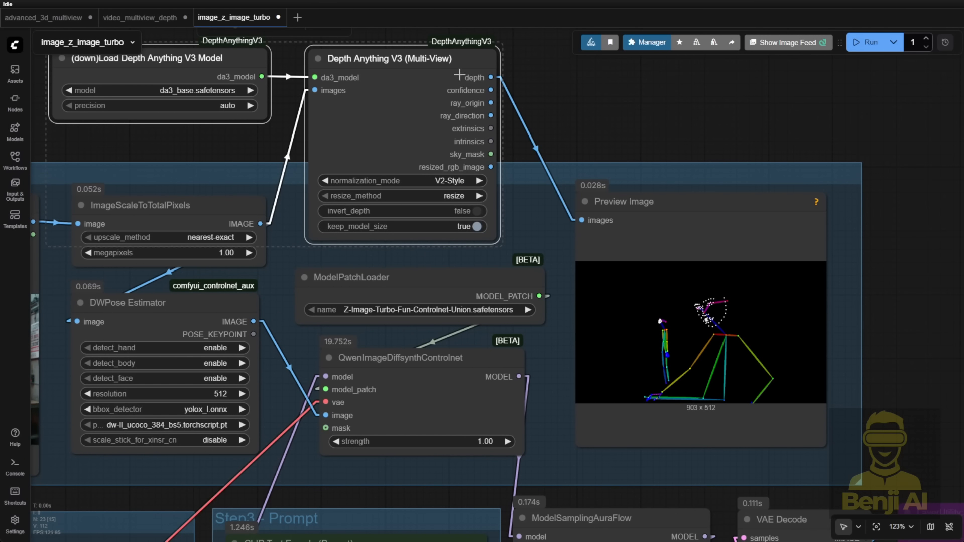
drag(490, 78, 326, 415)
click(169, 311)
click(210, 268)
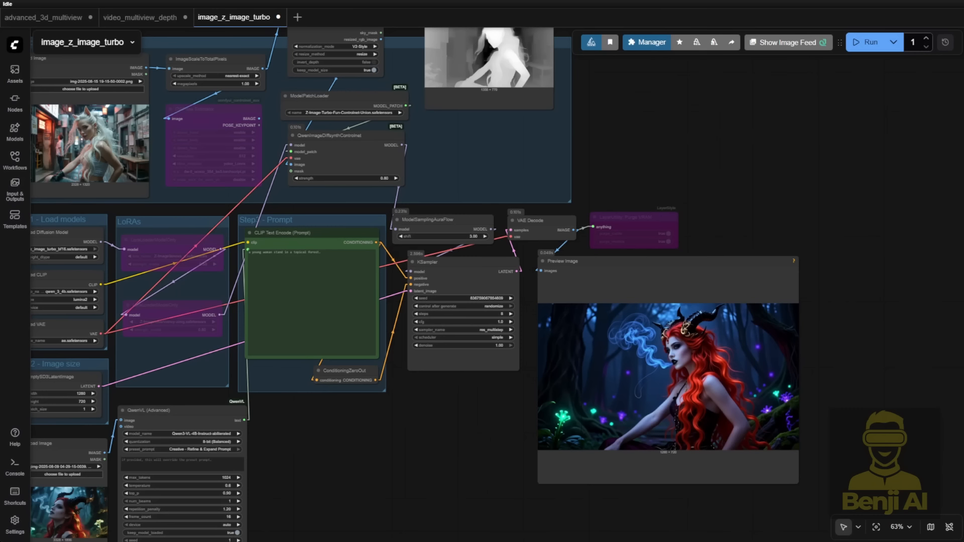
Compare the depth map preview and the ControlNet and QwenVL reference images with the generated horned woman
drag(708, 142, 811, 312)
scroll(606, 273, up, 3)
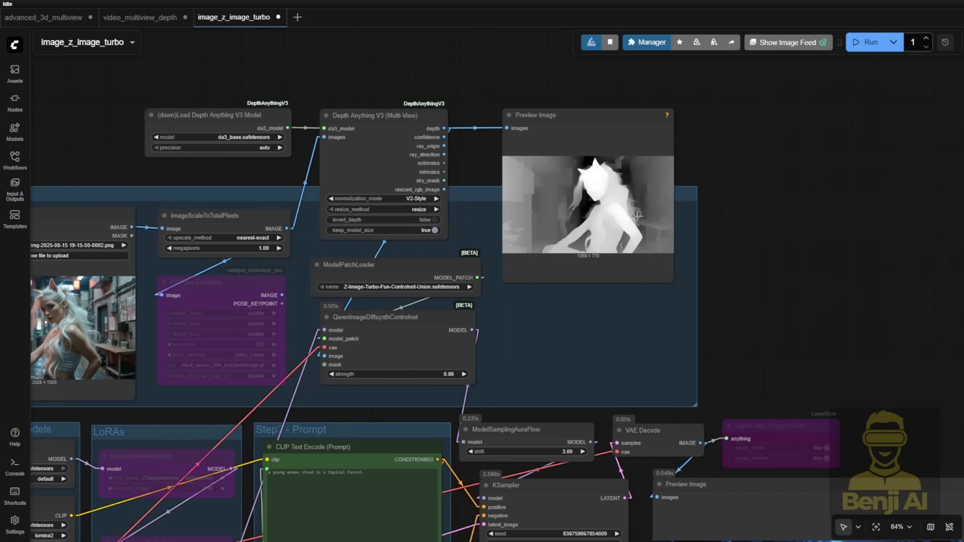
drag(636, 215, 814, 280)
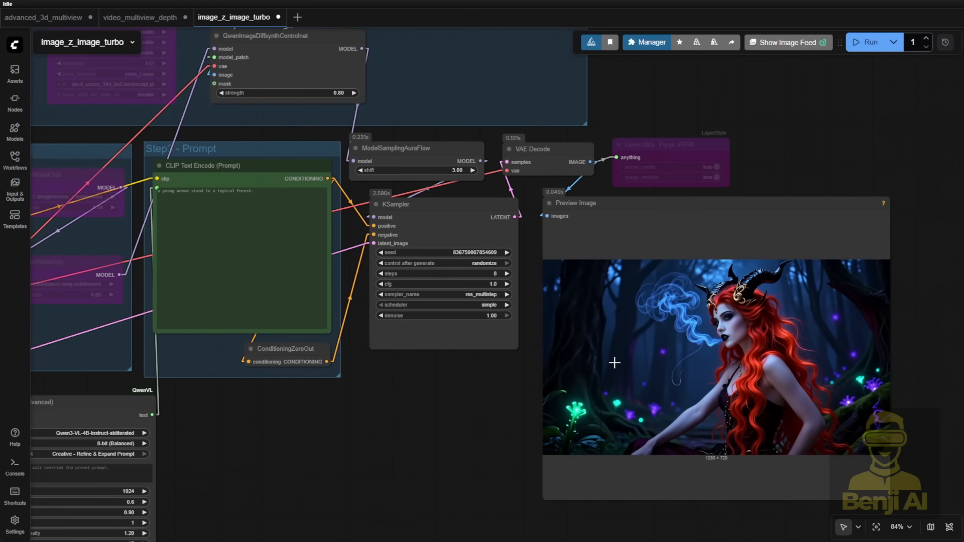
scroll(616, 362, down, 1)
drag(616, 362, 516, 327)
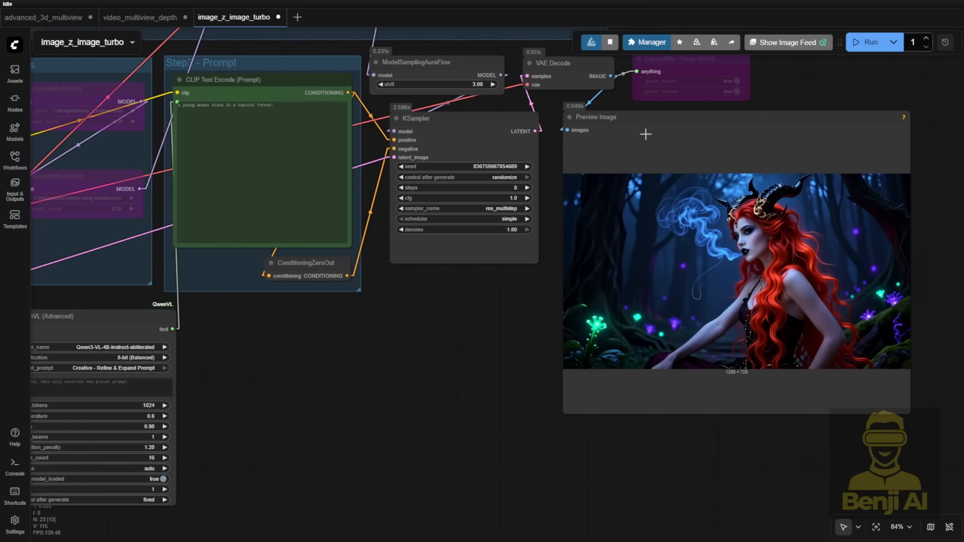
scroll(384, 357, down, 4)
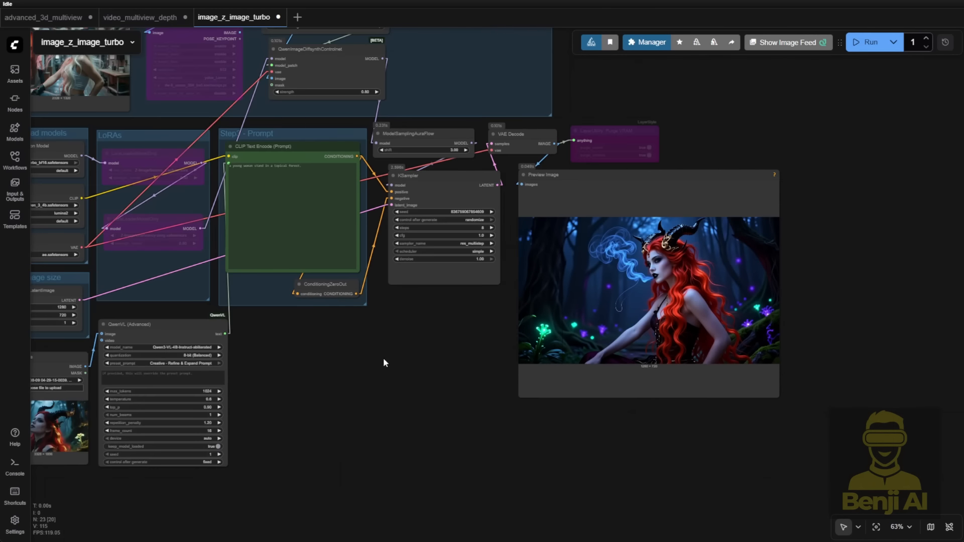
drag(378, 378, 497, 455)
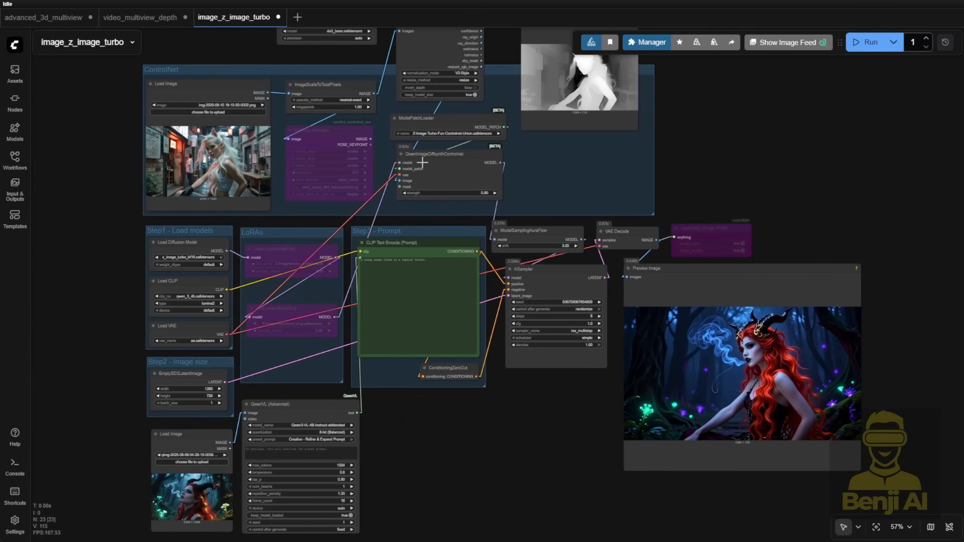
click(337, 131)
drag(585, 165, 587, 193)
Run the depth-controlled workflow four times with randomized seeds to generate more variations of the horned woman
scroll(692, 186, up, 3)
drag(775, 166, 558, 20)
click(868, 42)
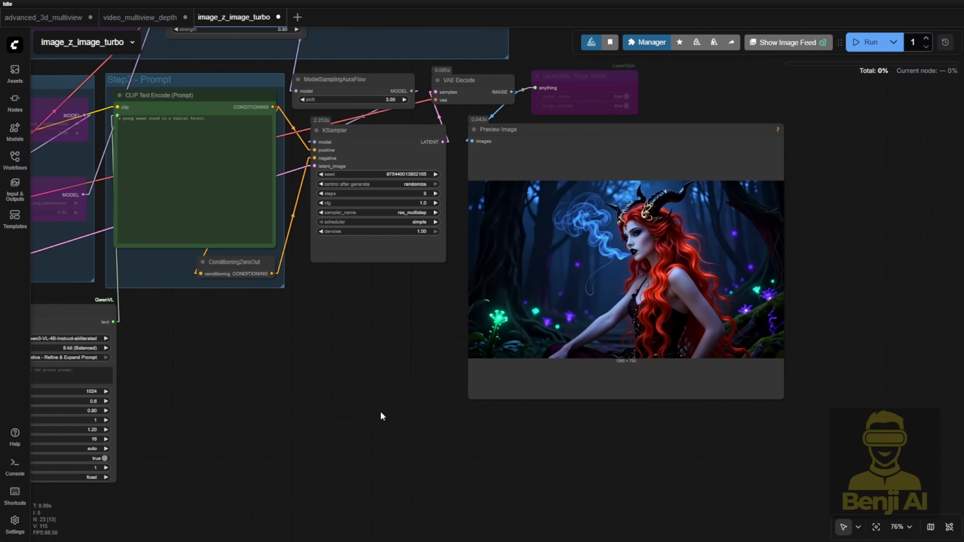
click(870, 44)
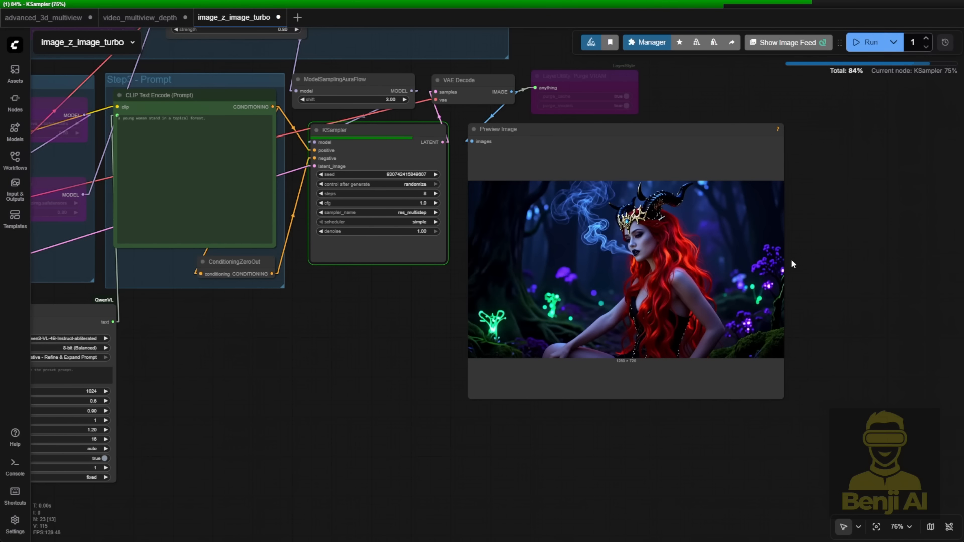
key(ctrl+Return)
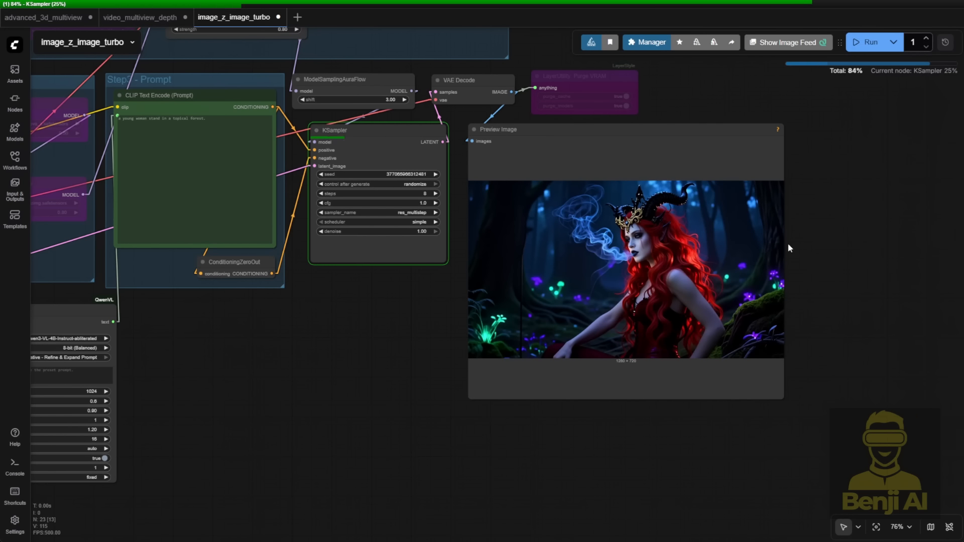
key(ctrl+Return)
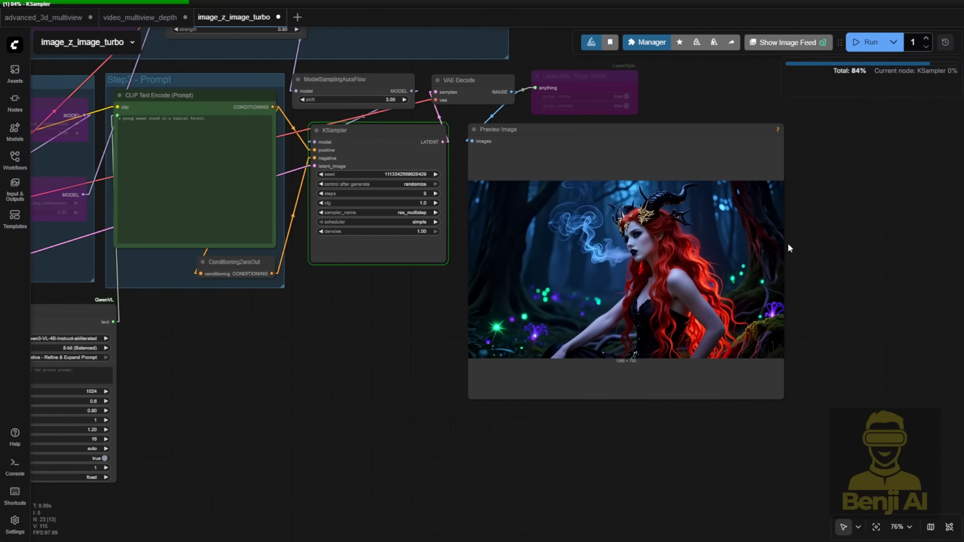